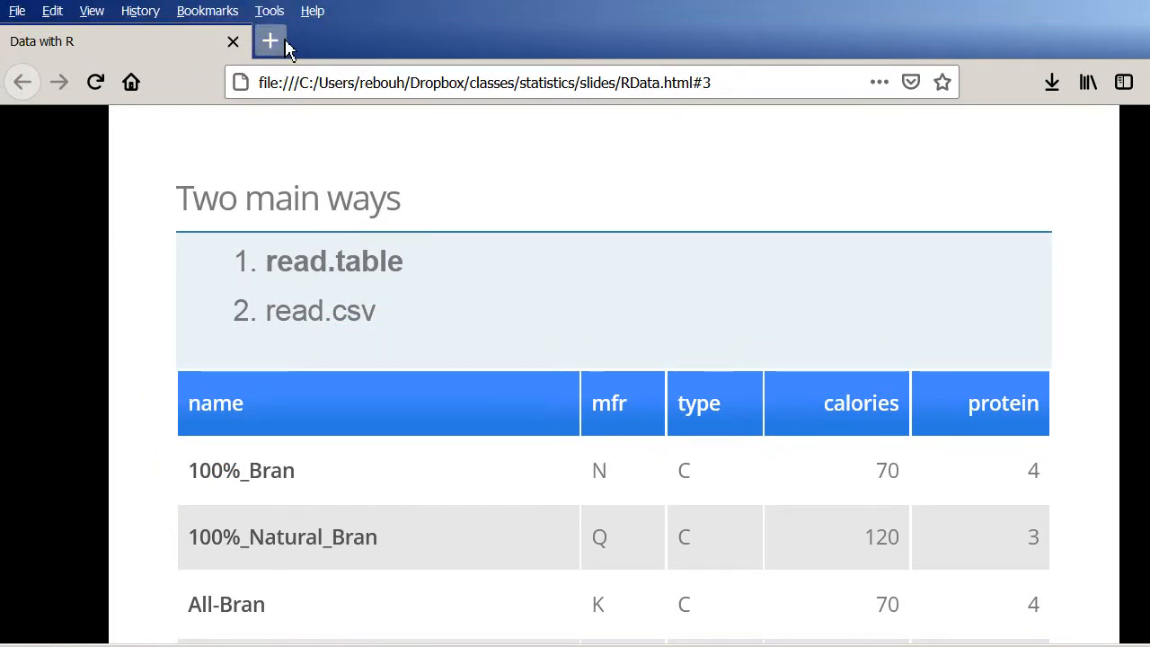
Step: Search Google for "cereal cmu 1993.expo" in a new browser tab and open the stat-computing.org 1993 Data expo result
left_click(284, 43)
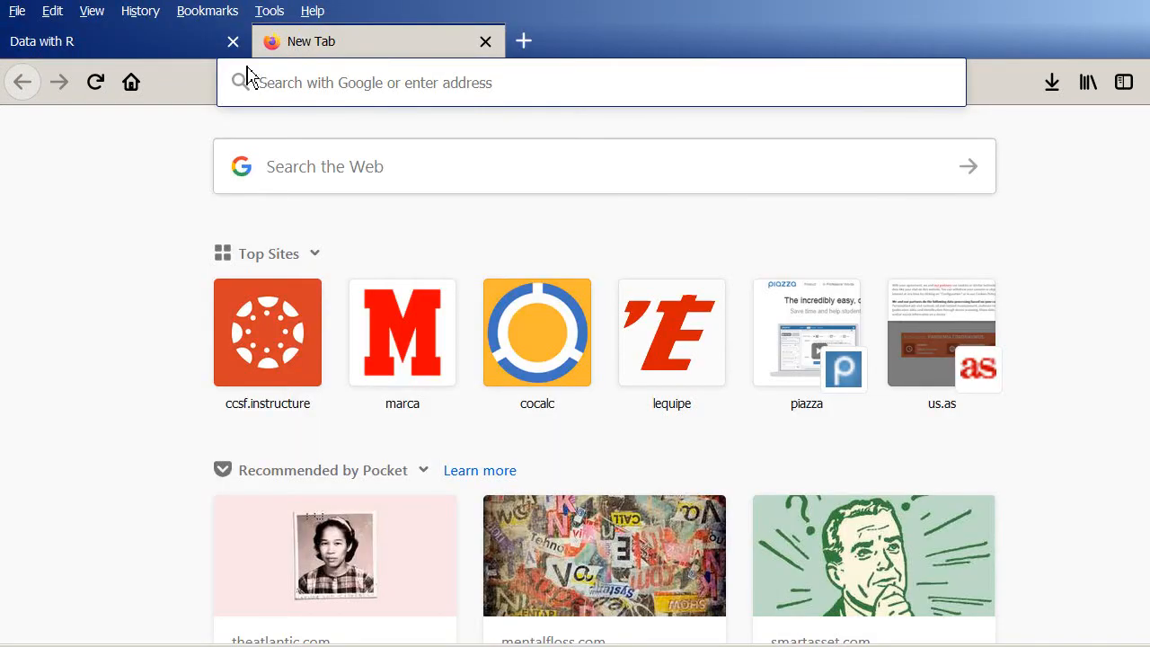
type("google.co")
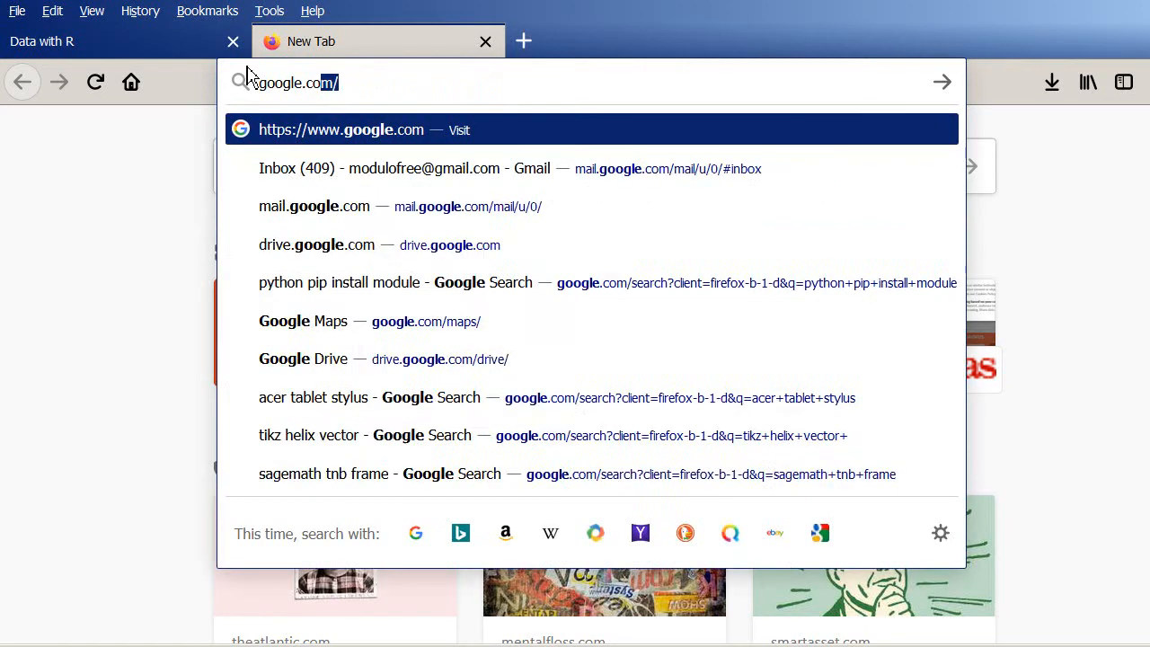
key("Return")
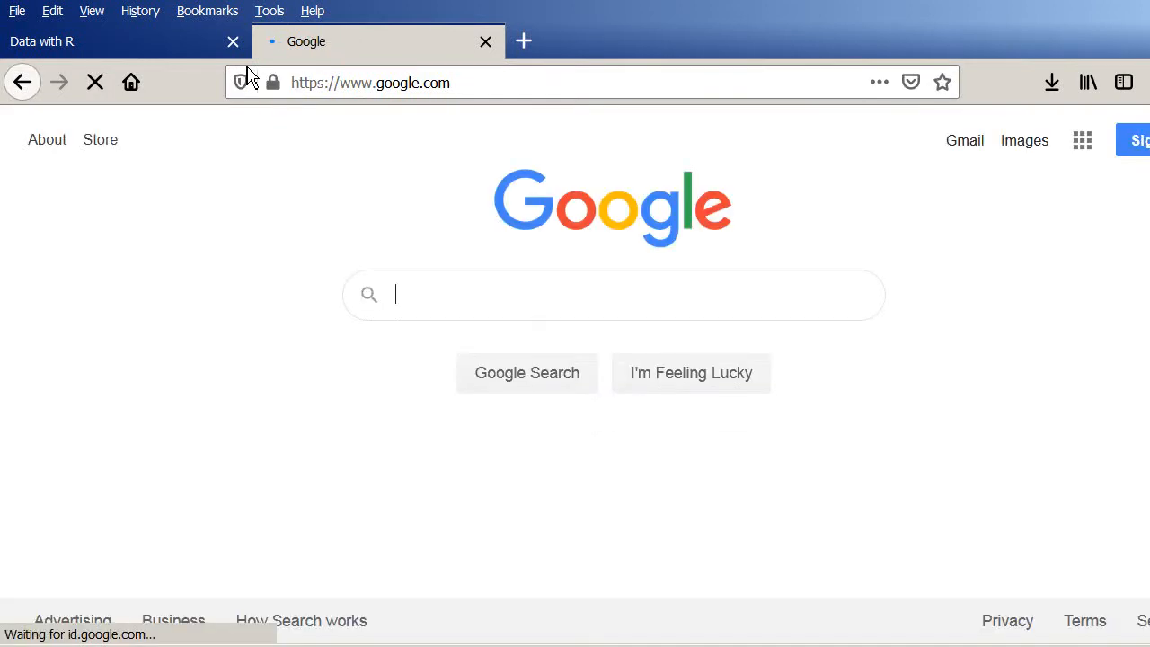
type("cerea")
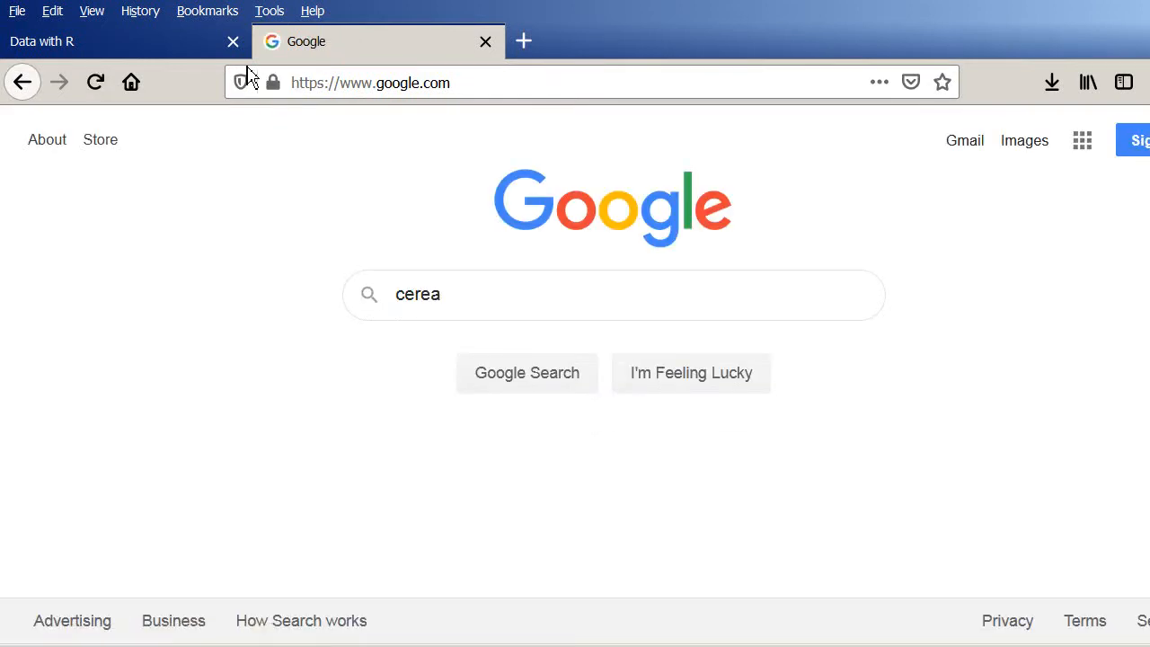
type("l cmu")
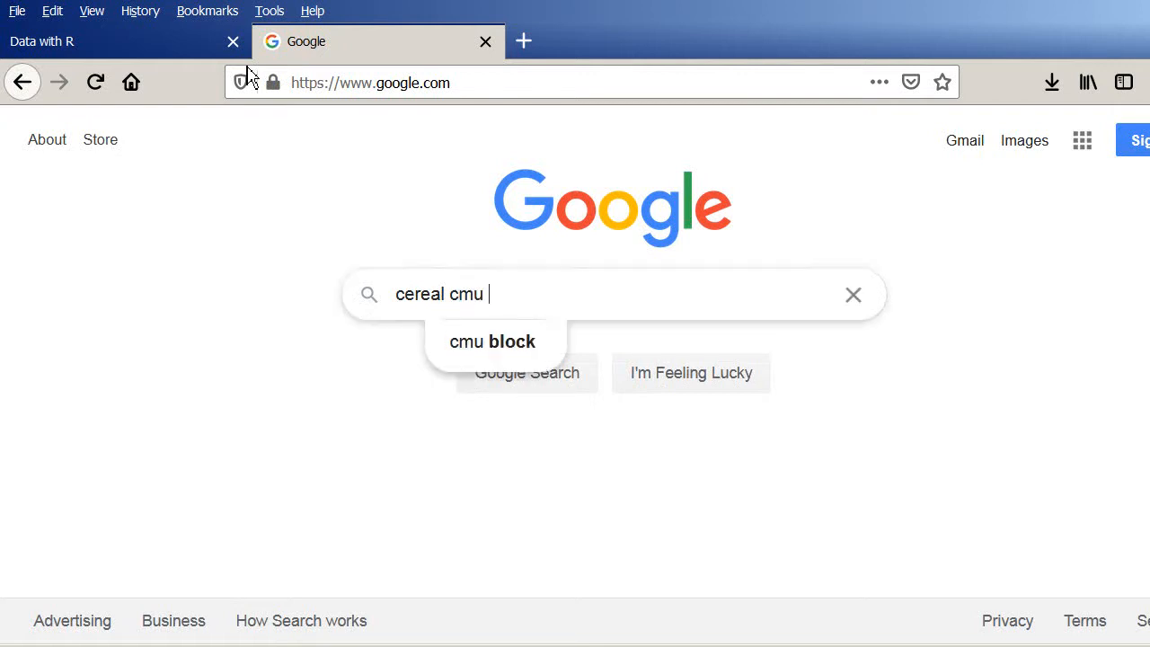
type(" 1993")
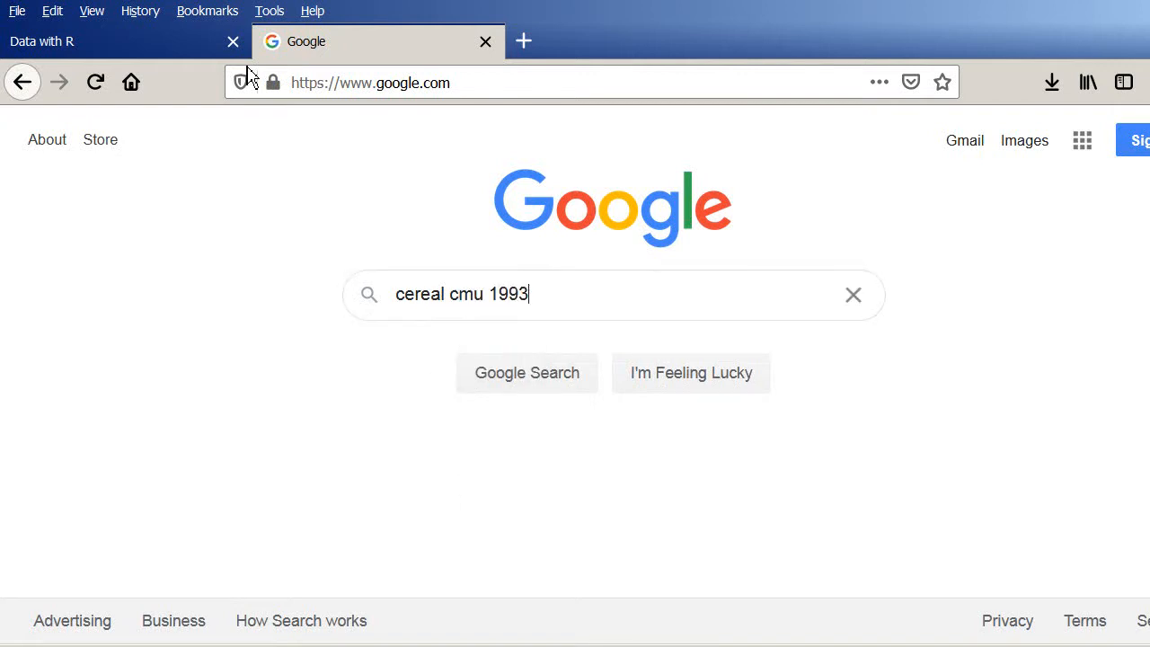
type(".expo")
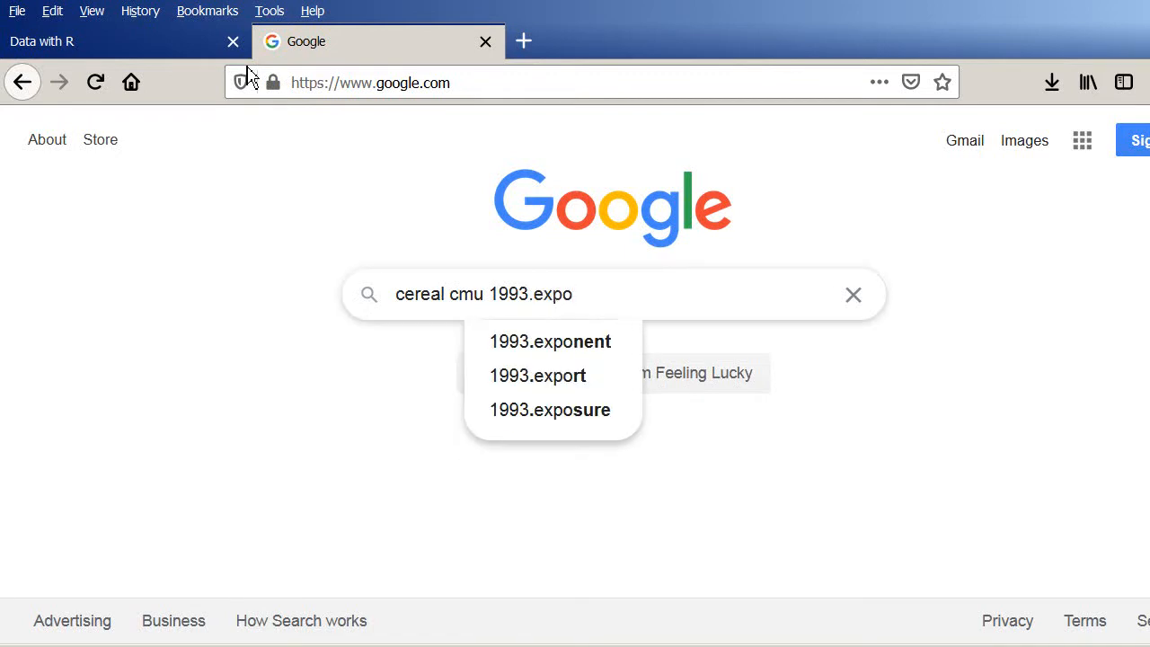
key("Return")
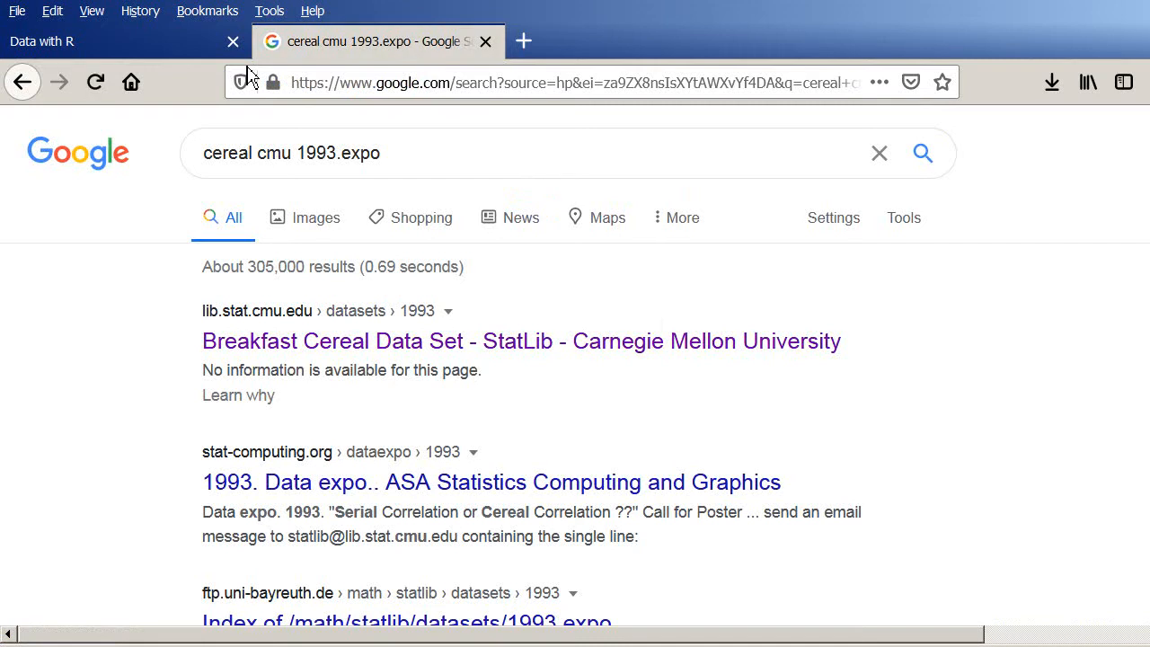
left_click(266, 478)
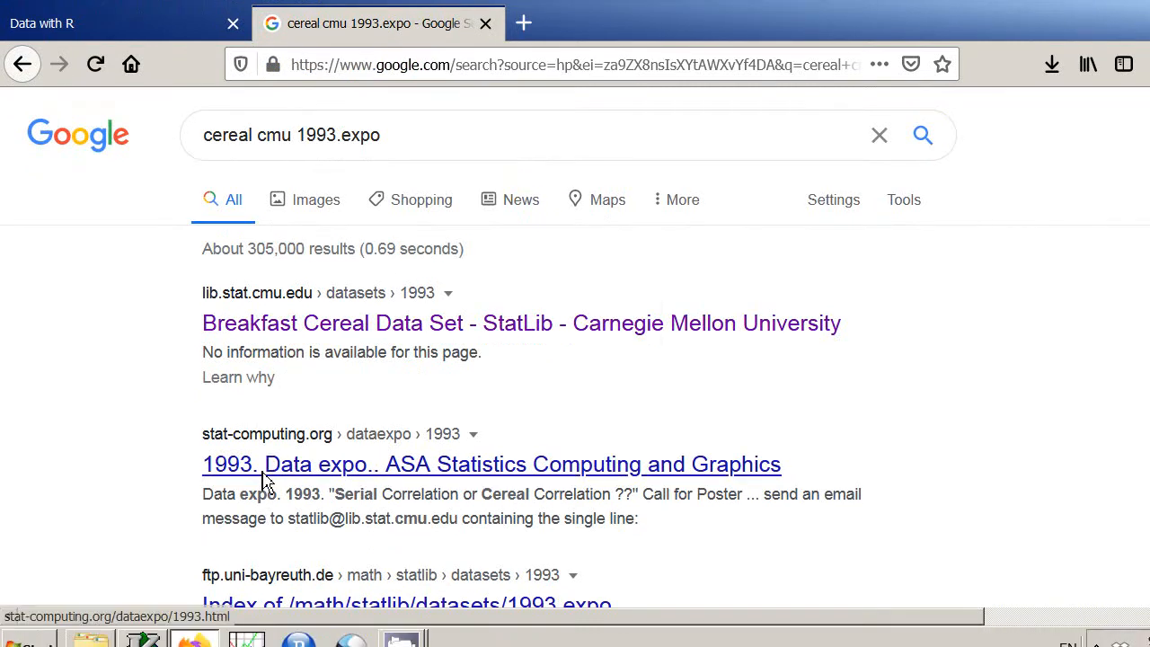
left_click(266, 481)
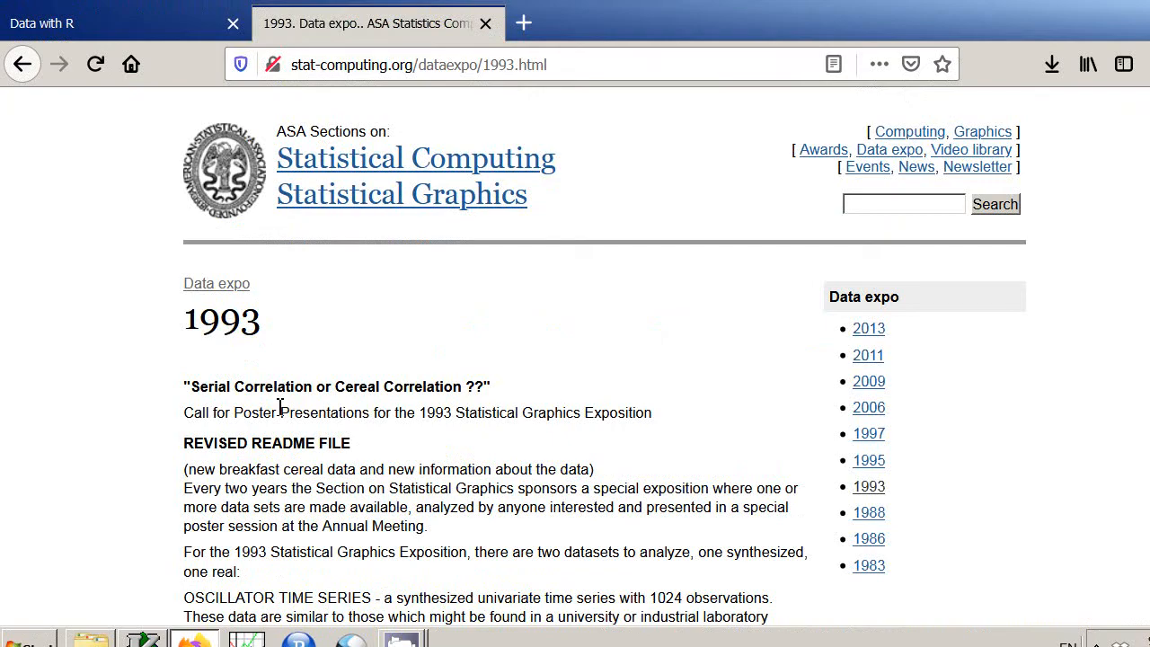
Step: Examine the breakfast cereal dataset's description, suggested analysis questions and variable list on the 1993 Data expo page
scroll(280, 409, "down", 10)
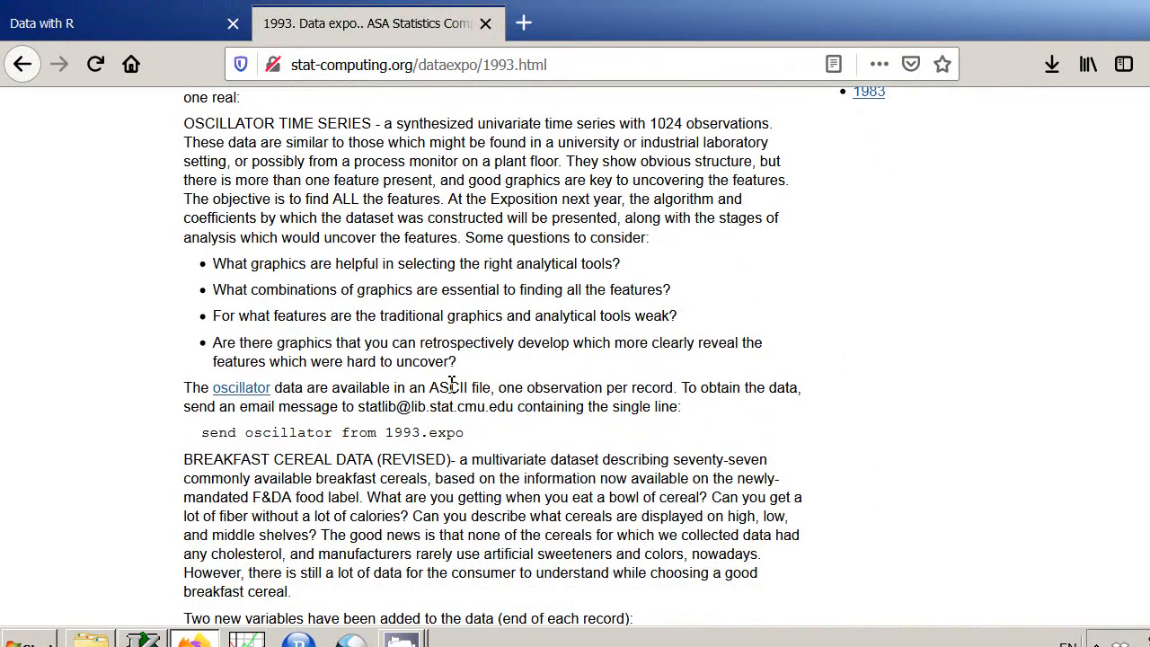
scroll(457, 387, "down", 12)
scroll(464, 394, "down", 13)
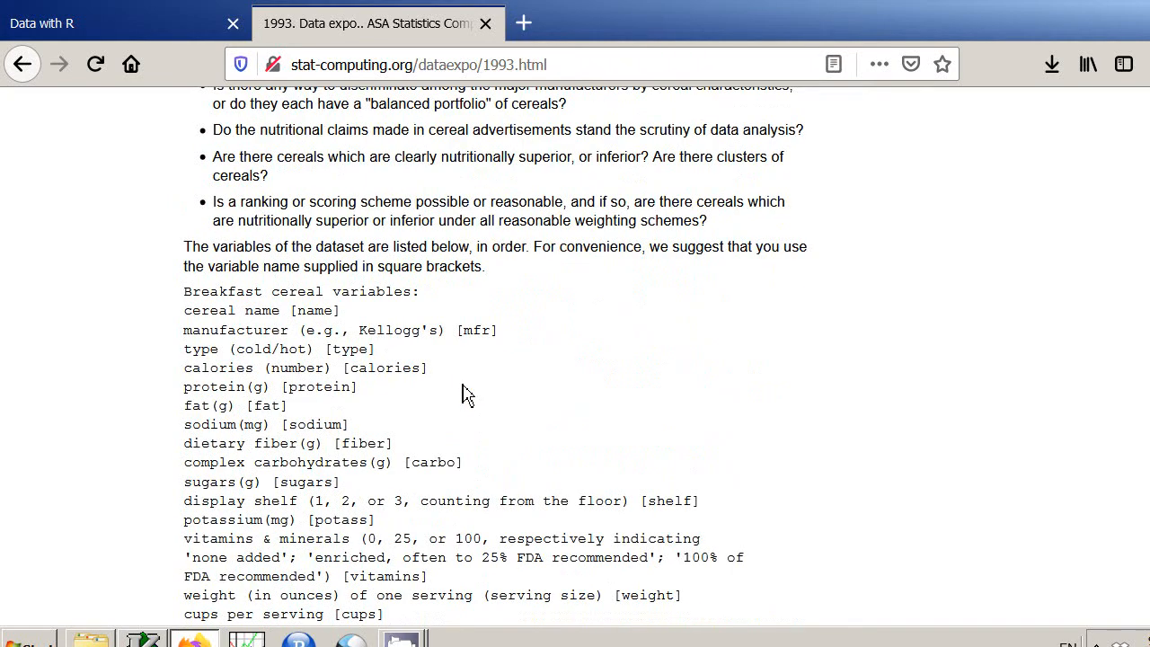
scroll(464, 393, "up", 7)
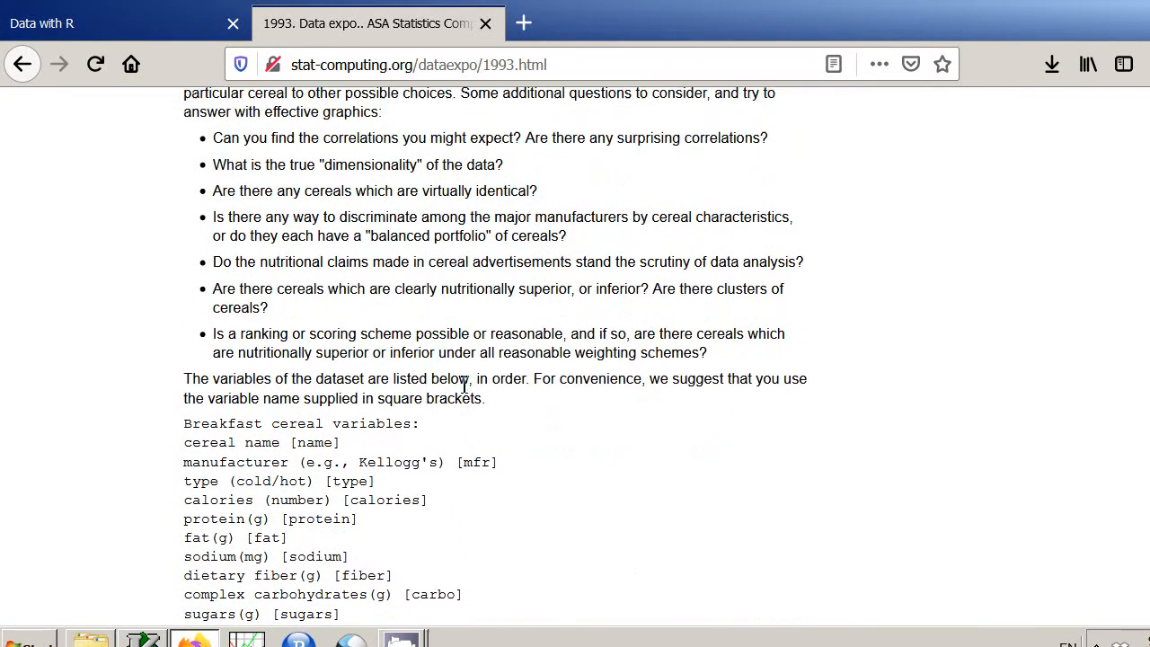
scroll(464, 392, "up", 6)
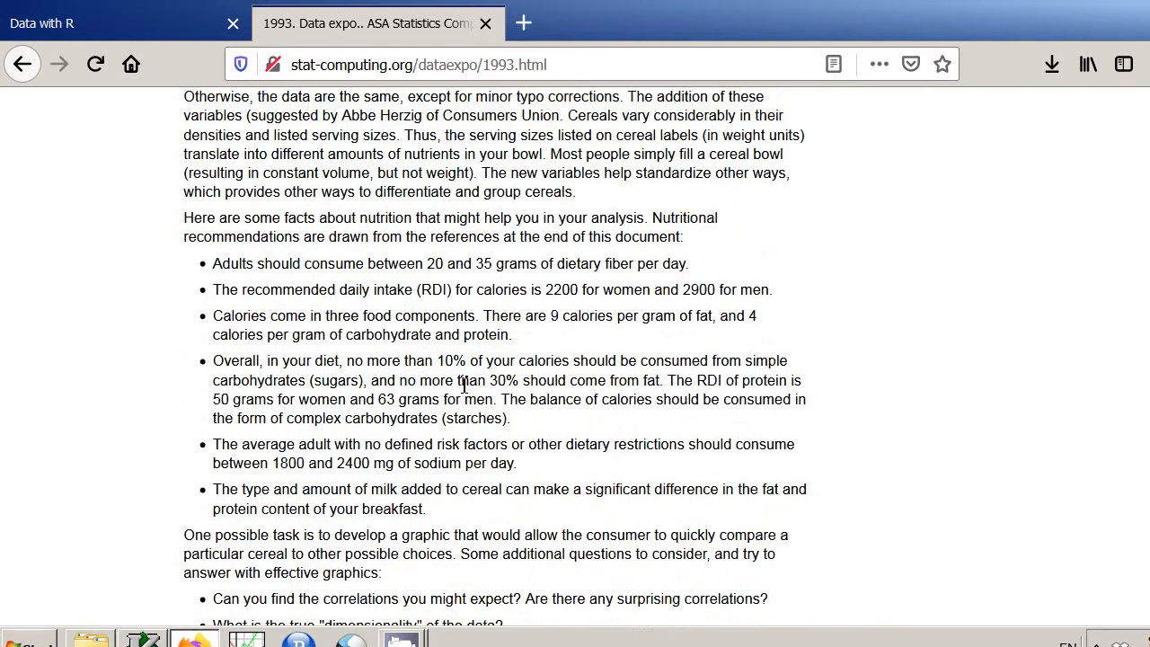
scroll(464, 384, "up", 3)
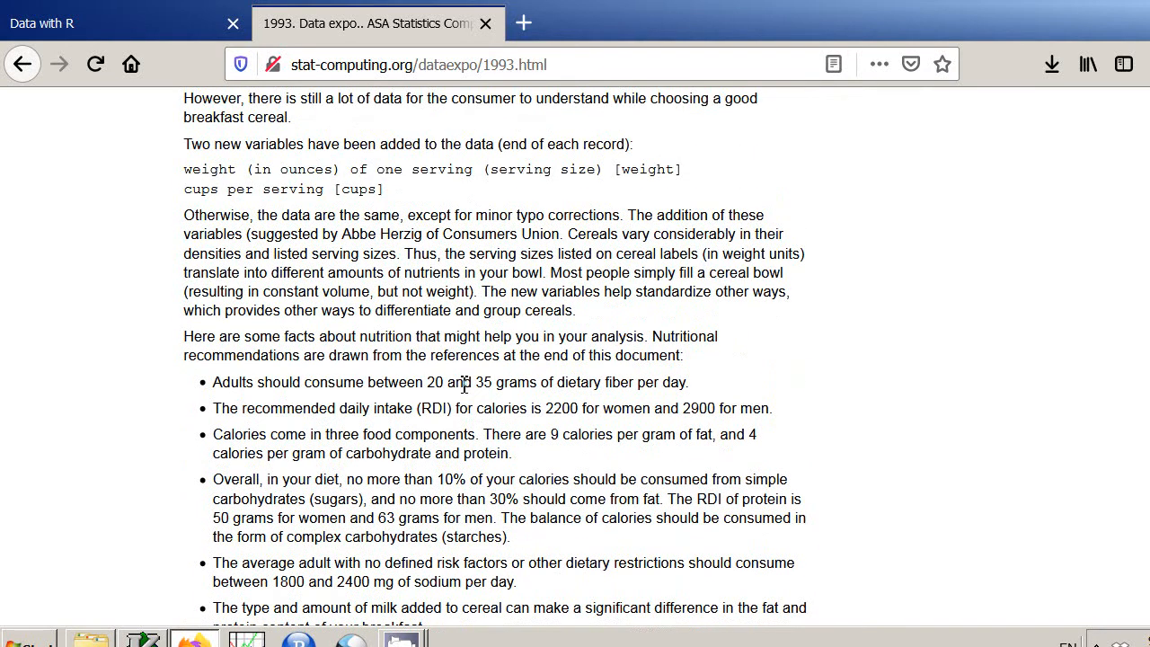
scroll(463, 385, "up", 2)
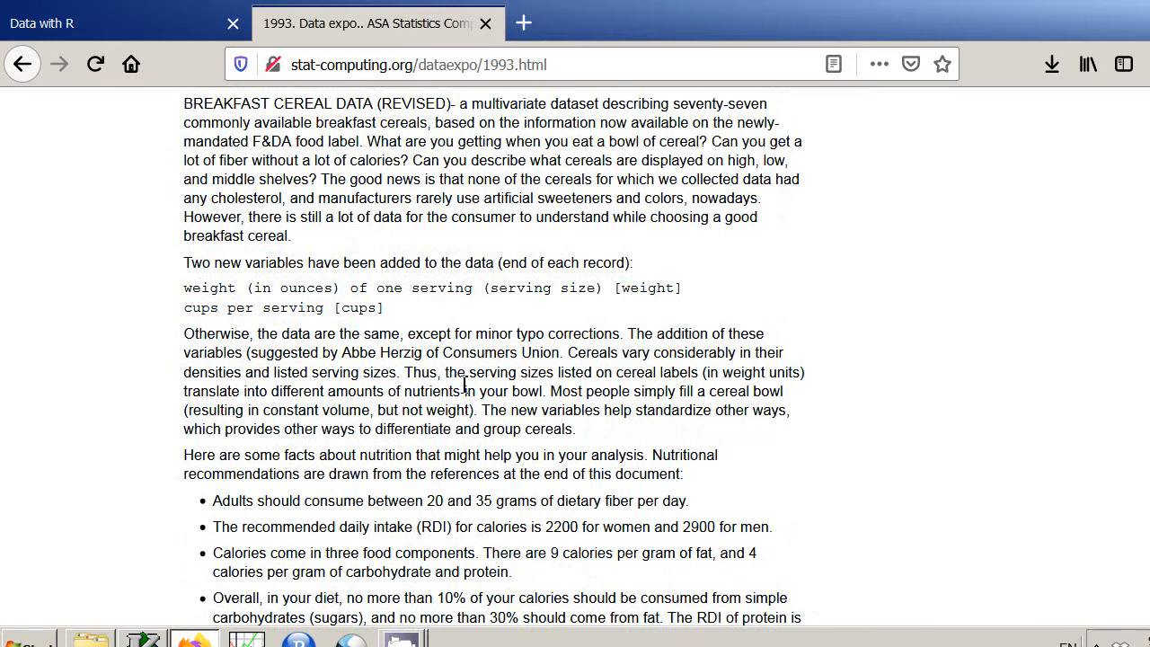
scroll(464, 385, "down", 7)
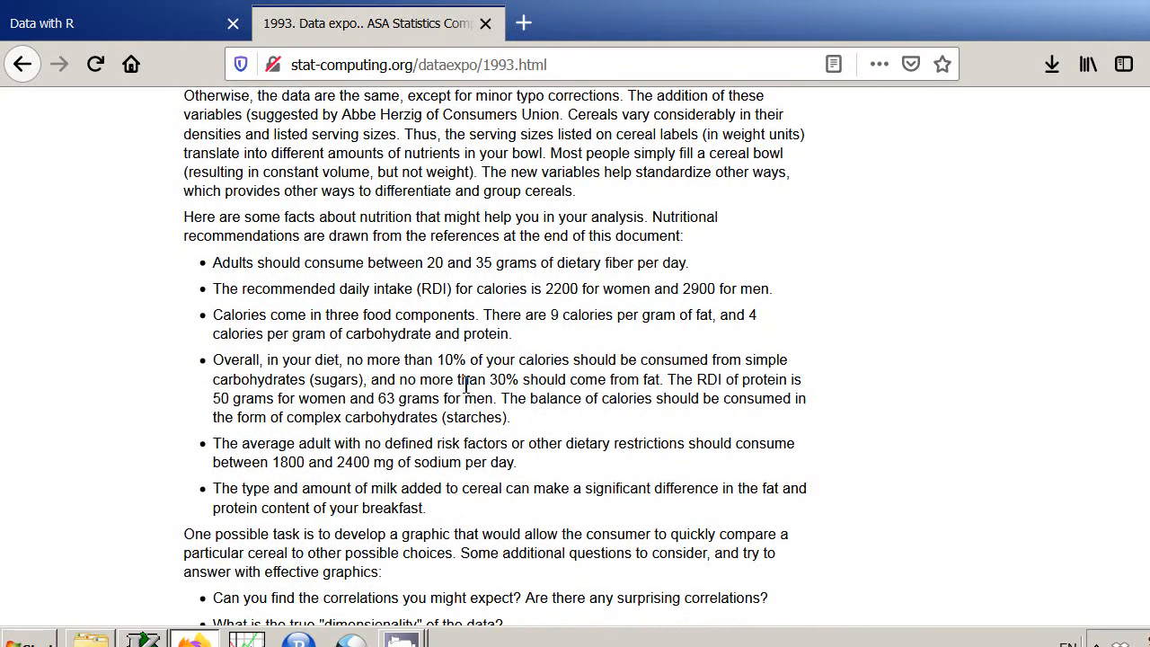
scroll(464, 385, "down", 5)
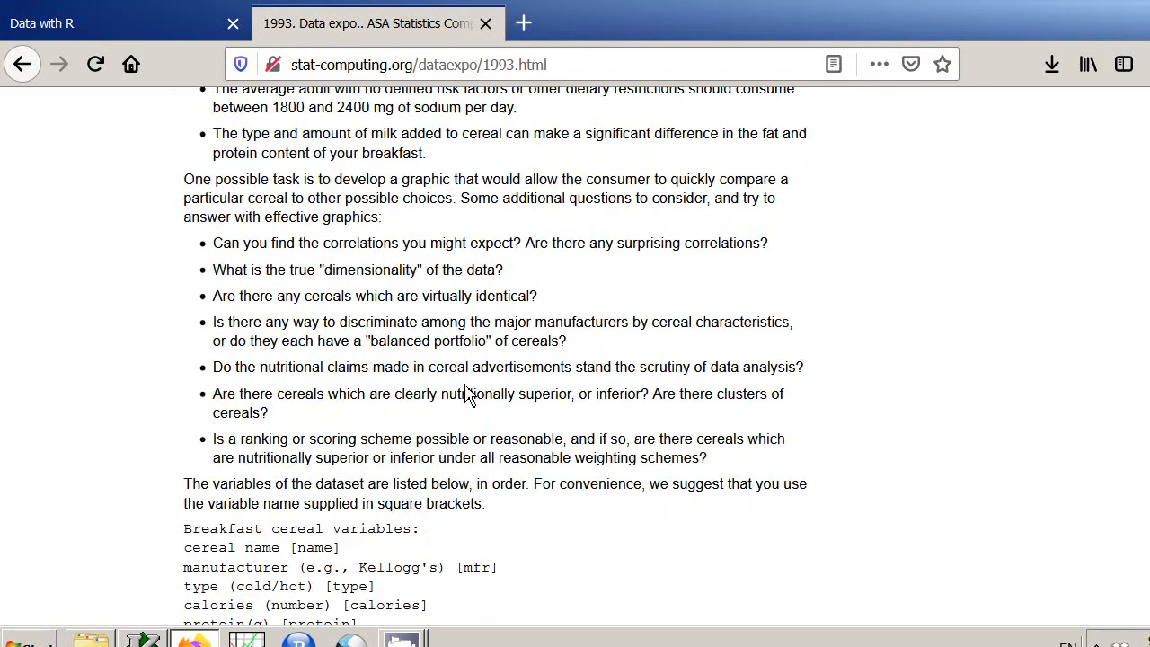
scroll(465, 391, "down", 8)
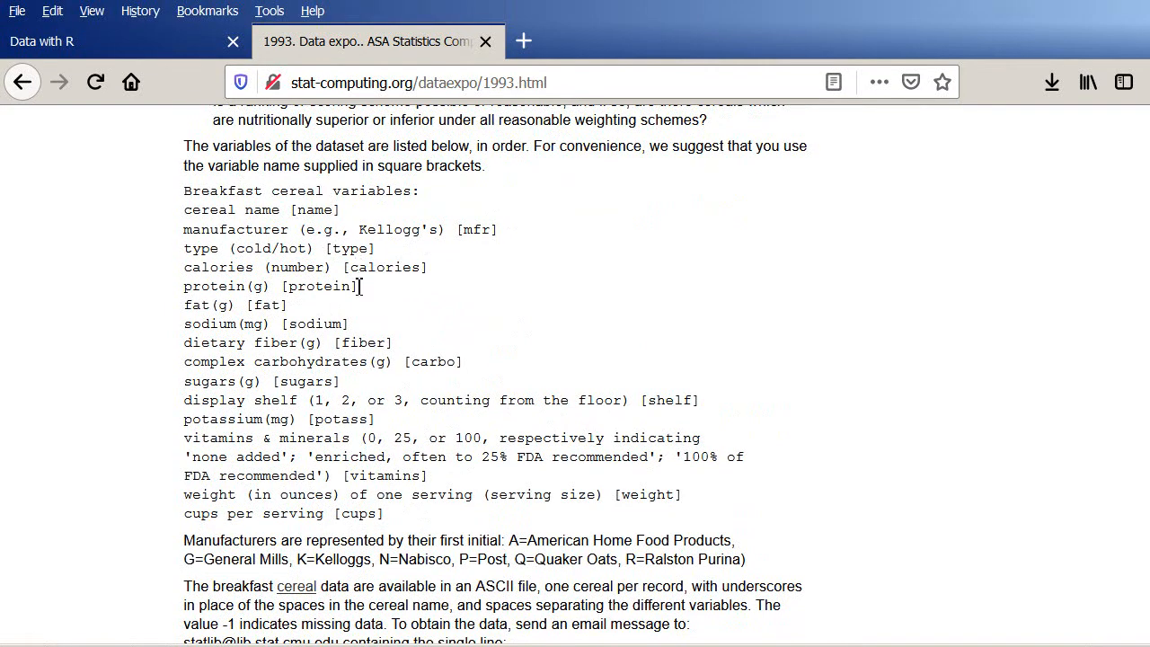
scroll(332, 339, "down", 3)
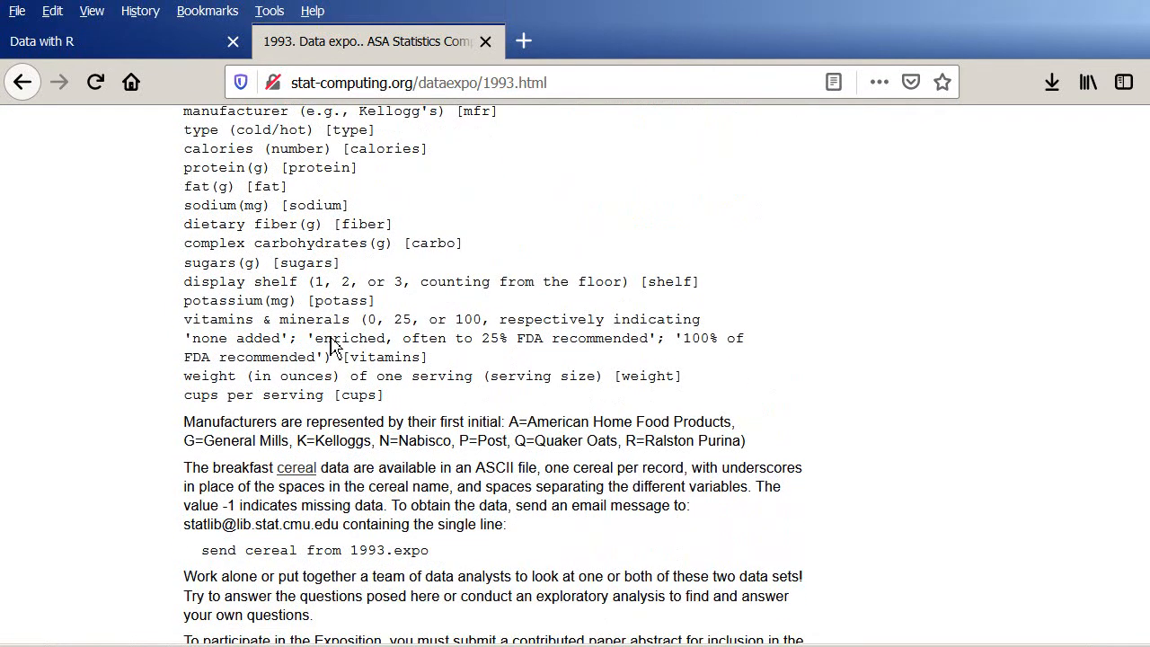
scroll(332, 340, "down", 3)
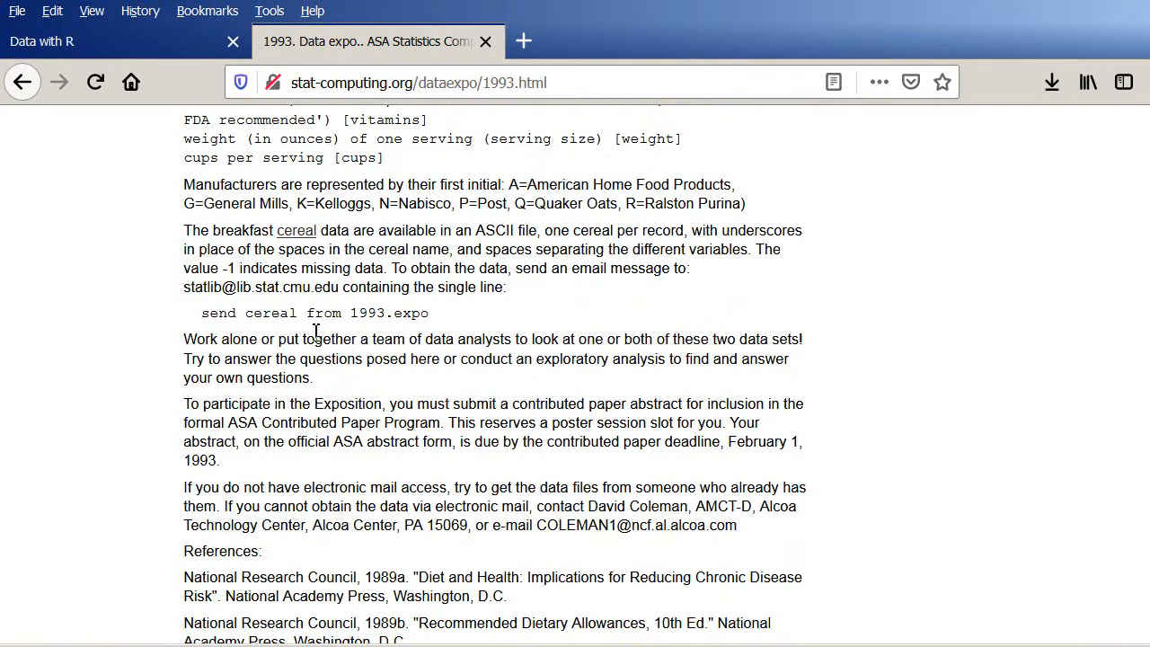
Step: Open the linked breakfast cereal data file and copy its web address
left_click(307, 241)
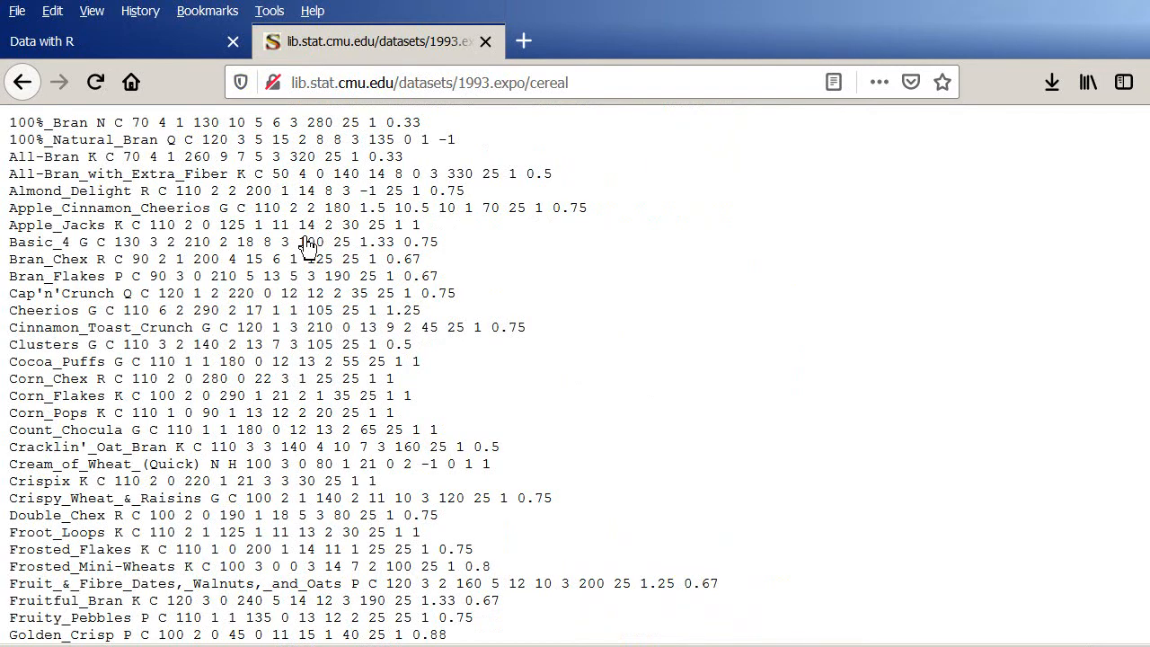
left_click(374, 75)
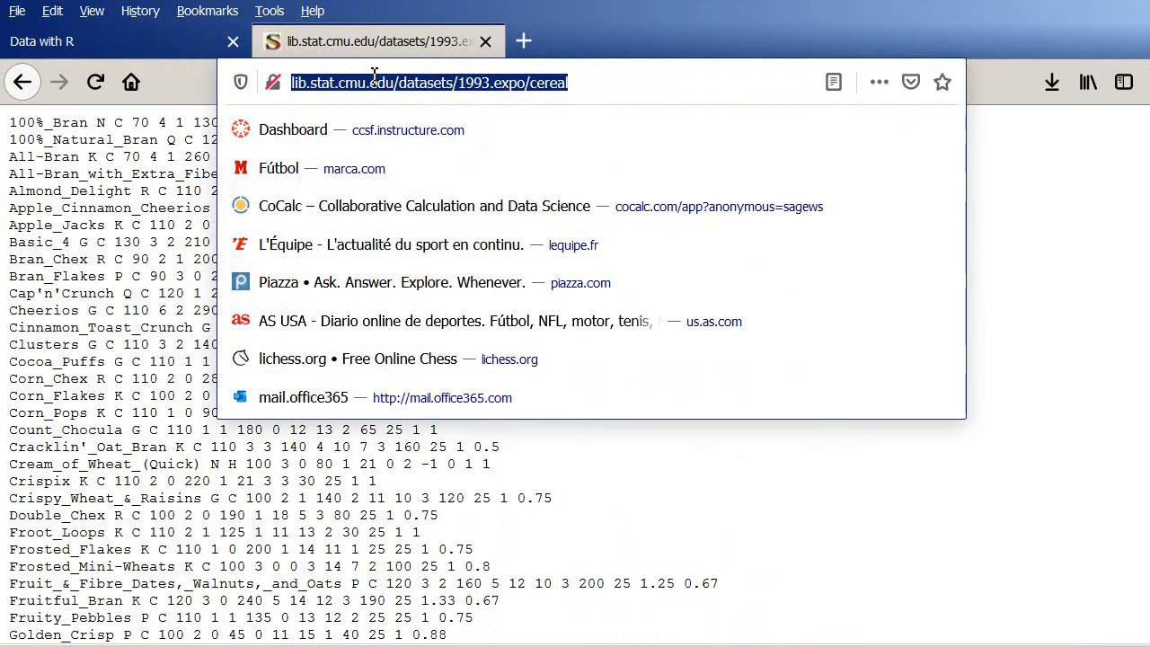
right_click(368, 80)
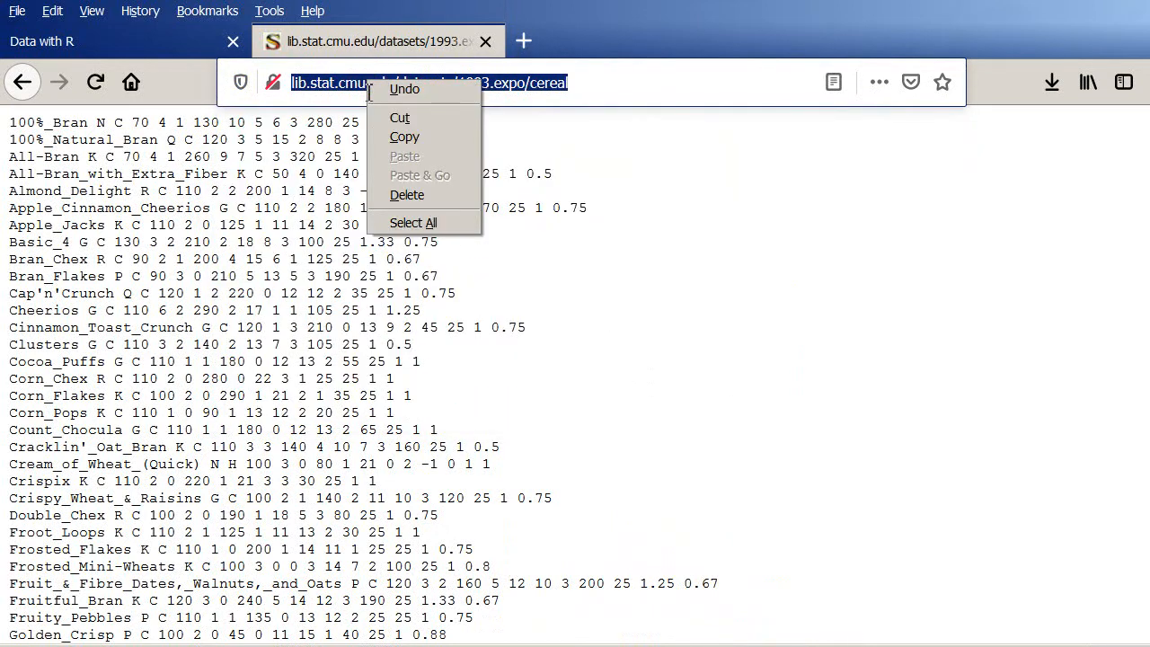
left_click(411, 145)
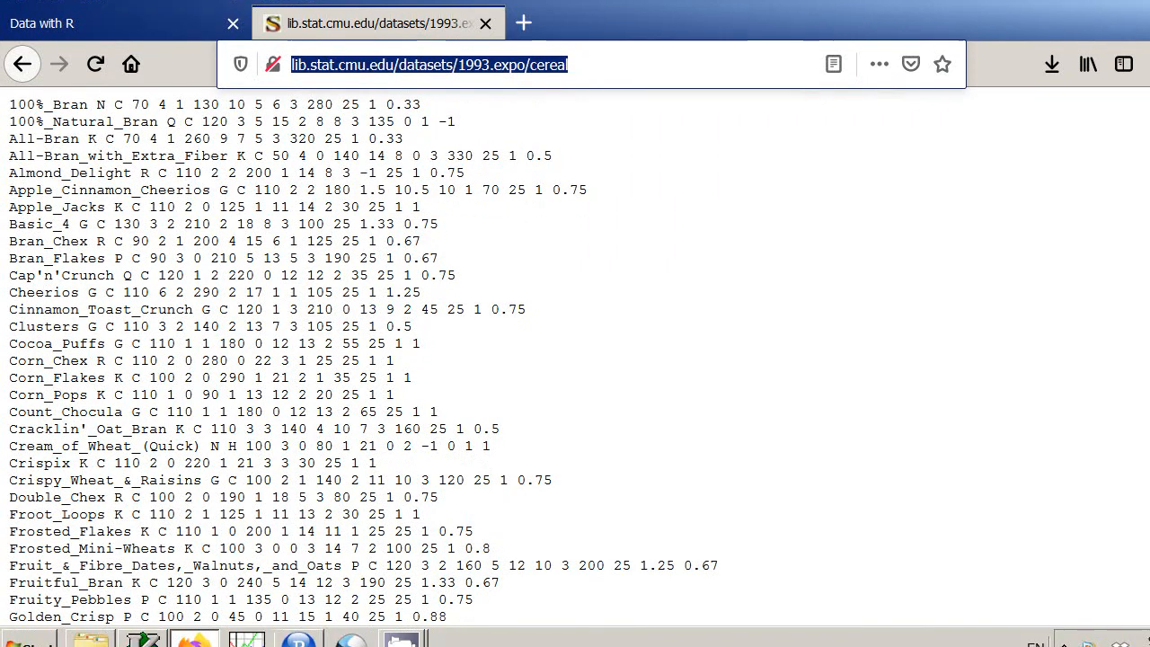
Step: Switch to RStudio and close the usa08 data view
left_click(315, 633)
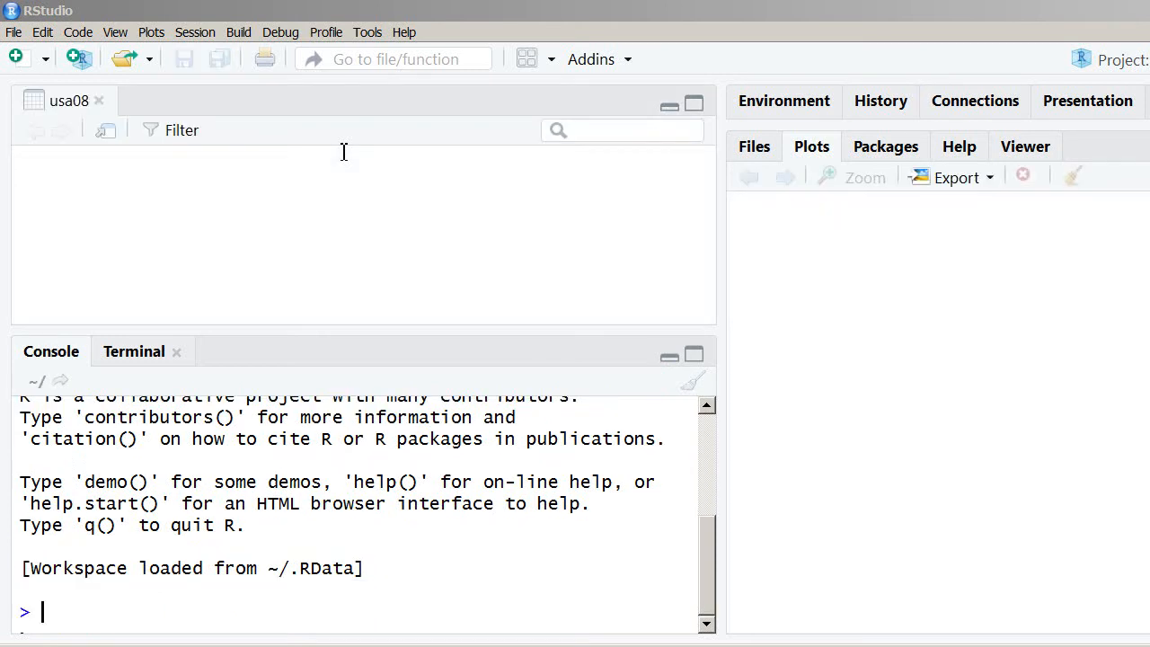
left_click(100, 101)
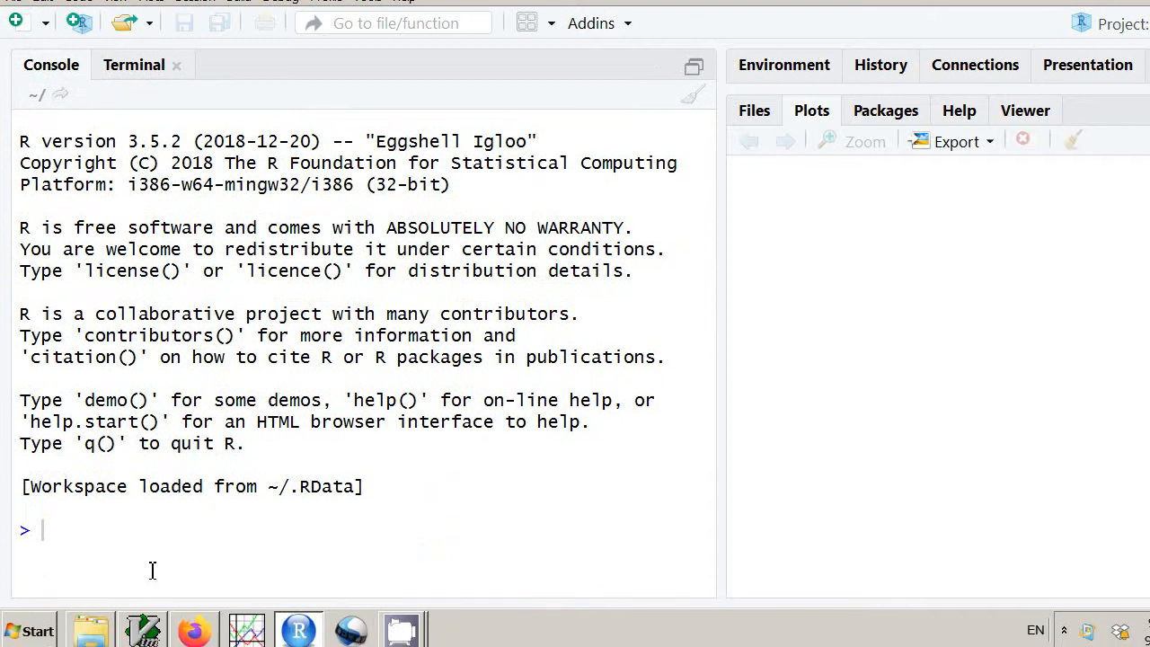
type("cereal <-")
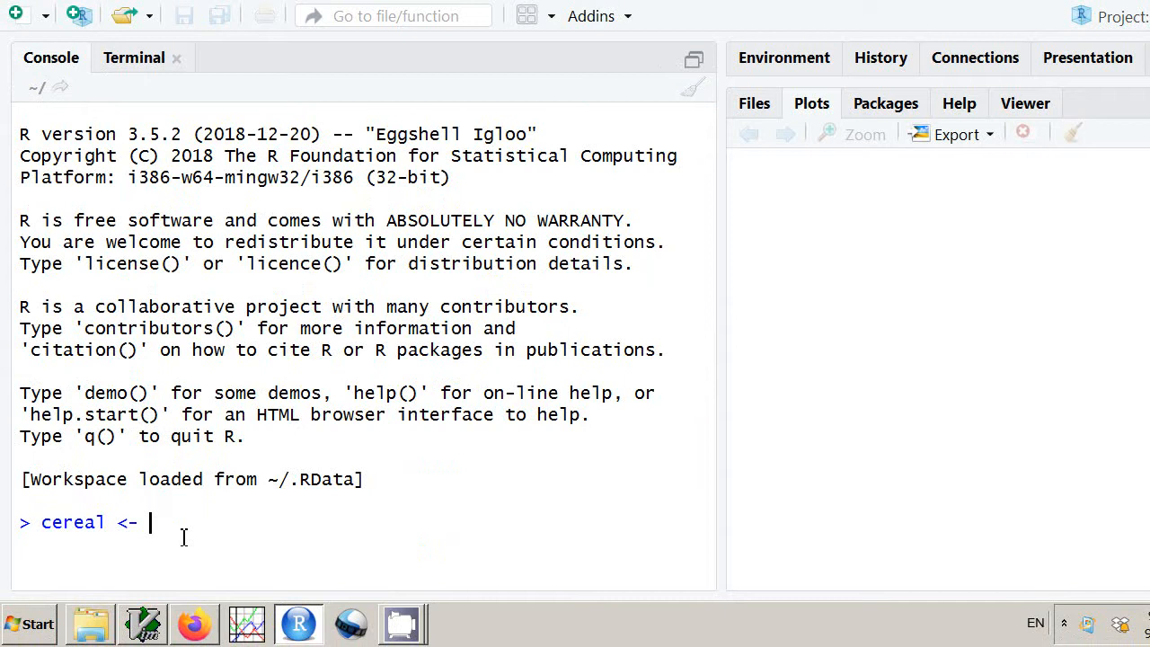
type("read.tabe")
key("Tab")
type("fi")
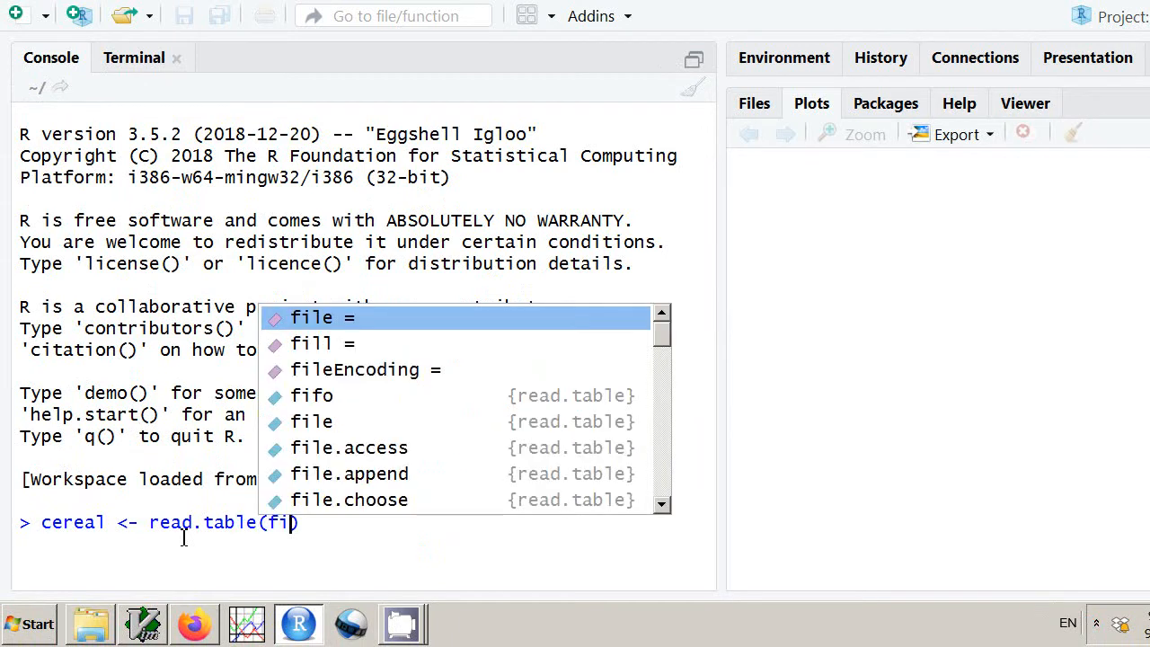
key("Tab")
type("'")
key("ctrl+v")
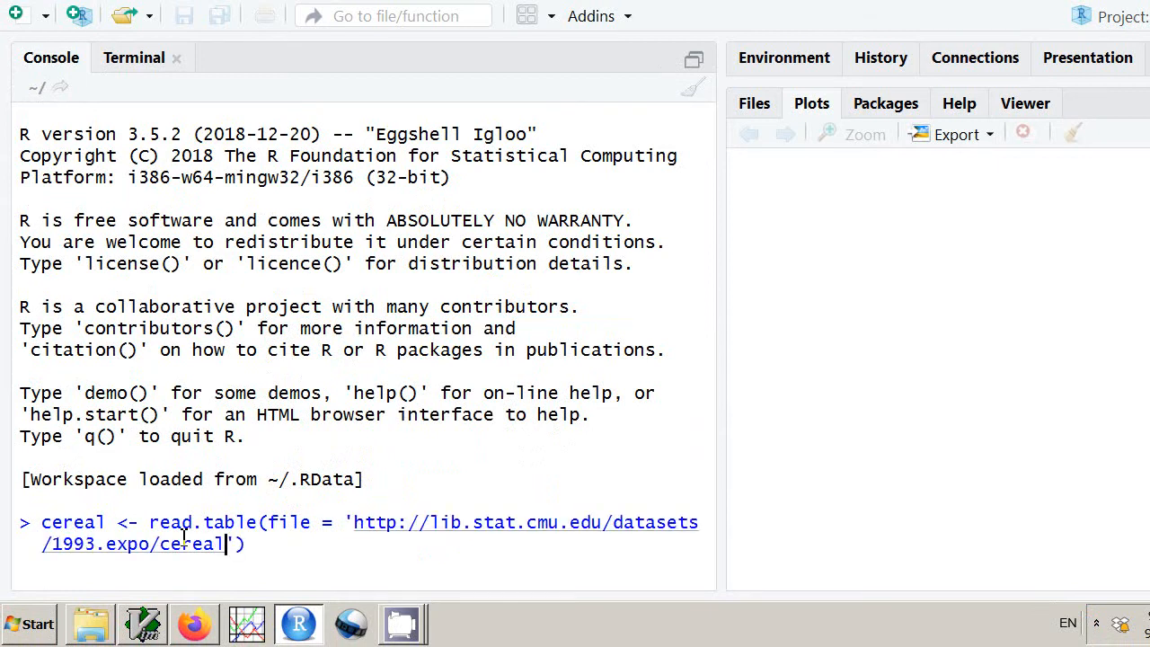
key("Return")
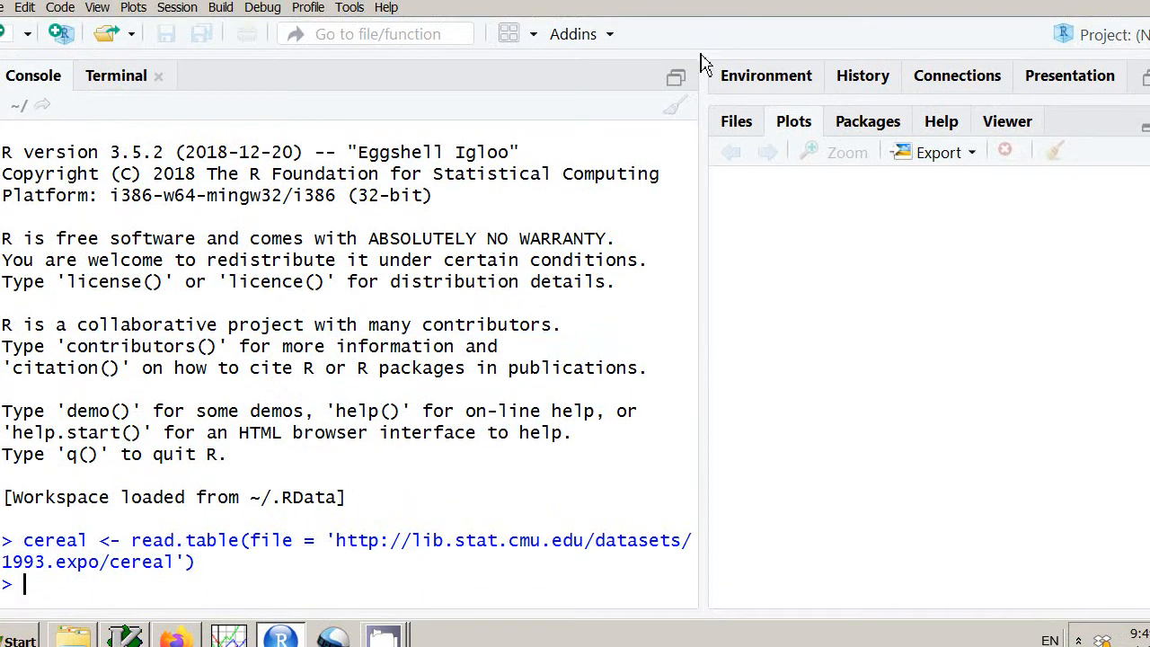
Step: Expand the cereal data frame's variables in the Environment and check its dimensions with dim(cereal)
left_click(764, 106)
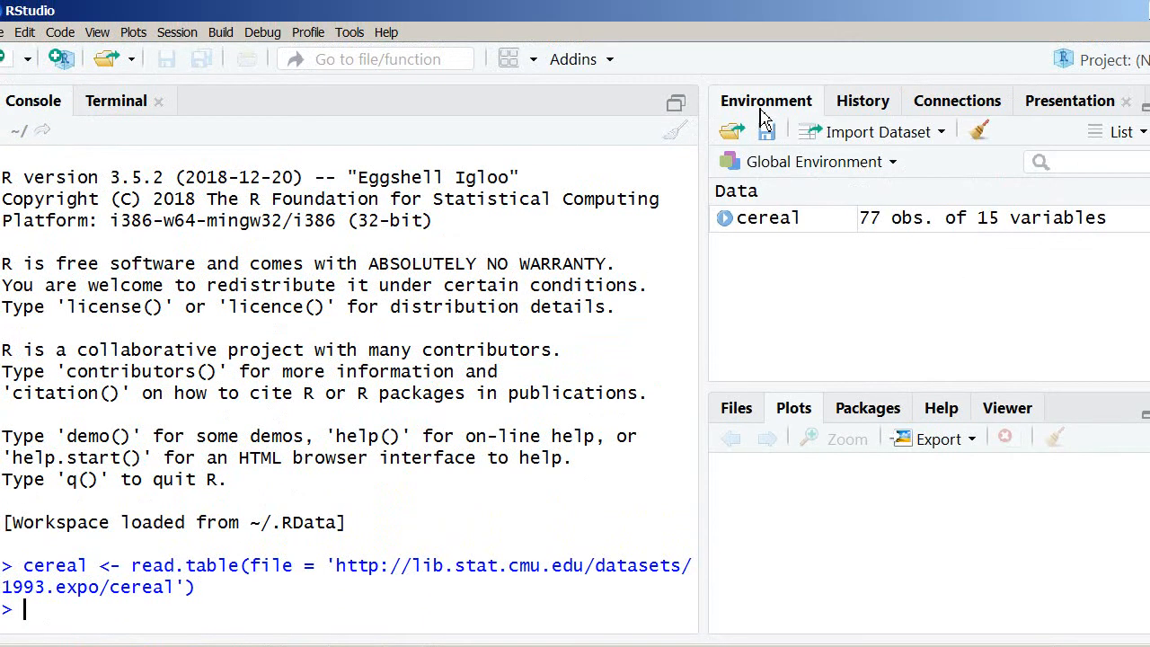
left_click(737, 226)
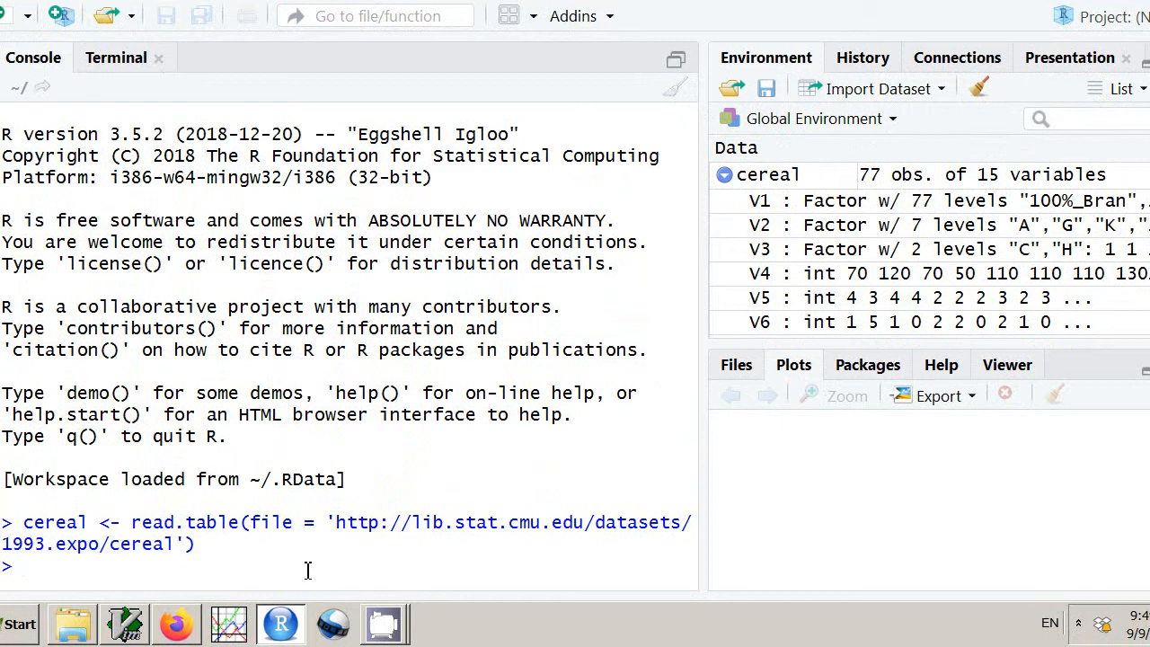
type("dim(cereal")
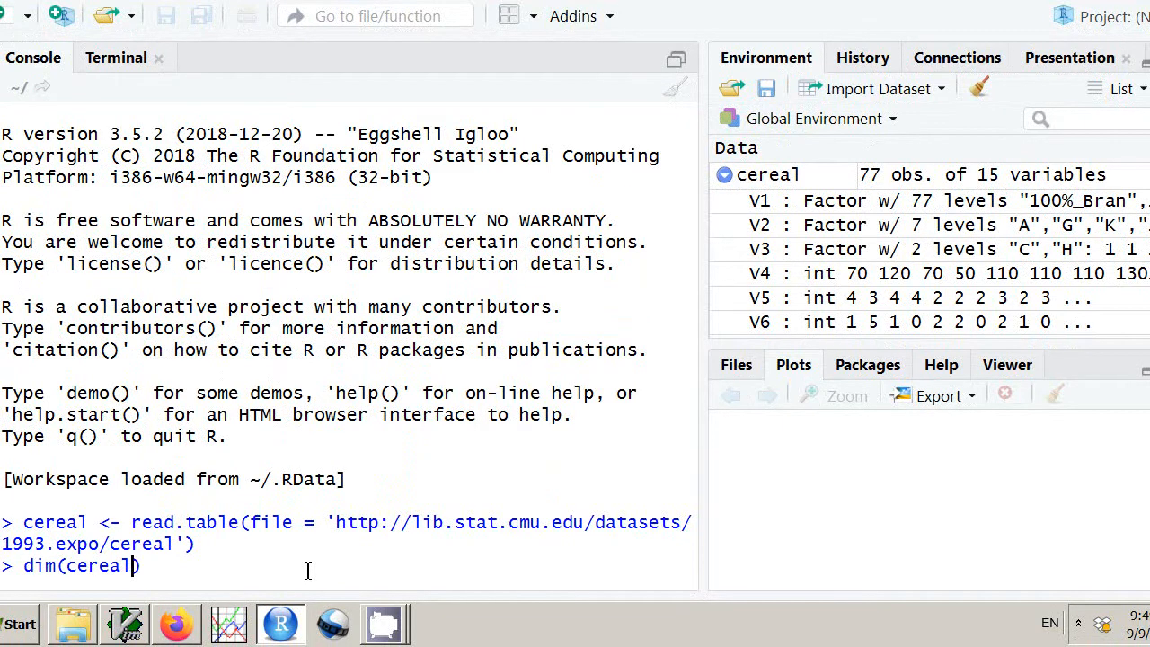
key("Return")
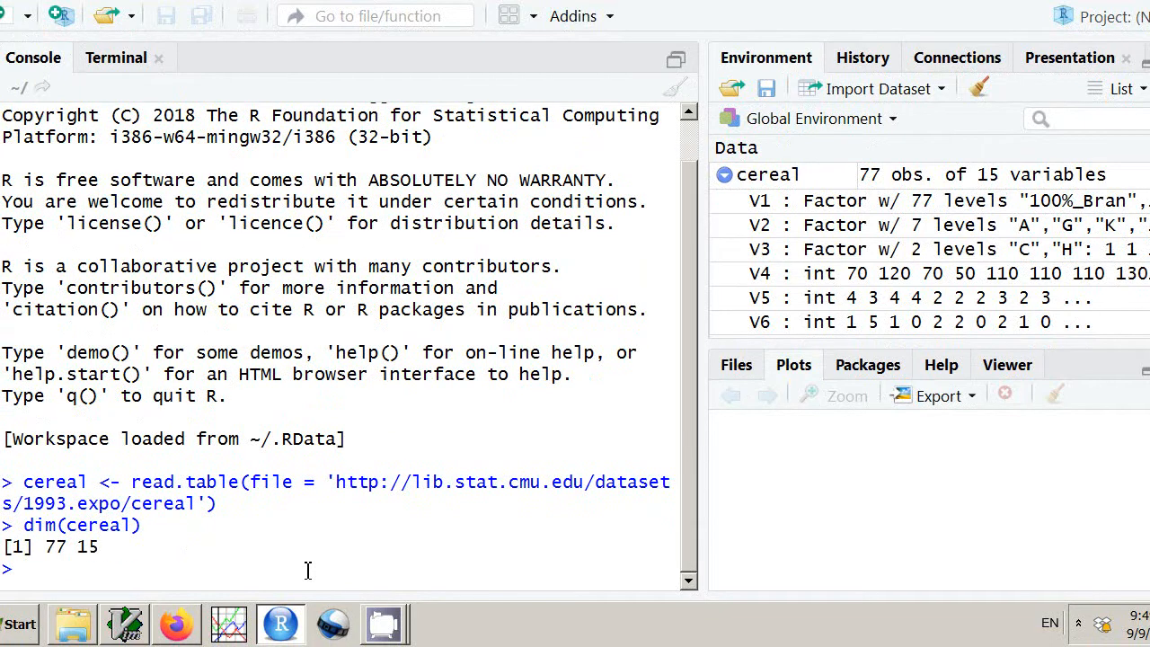
Step: List the column names of the data frame with names(cereal)
type("names(c")
type("ereal)")
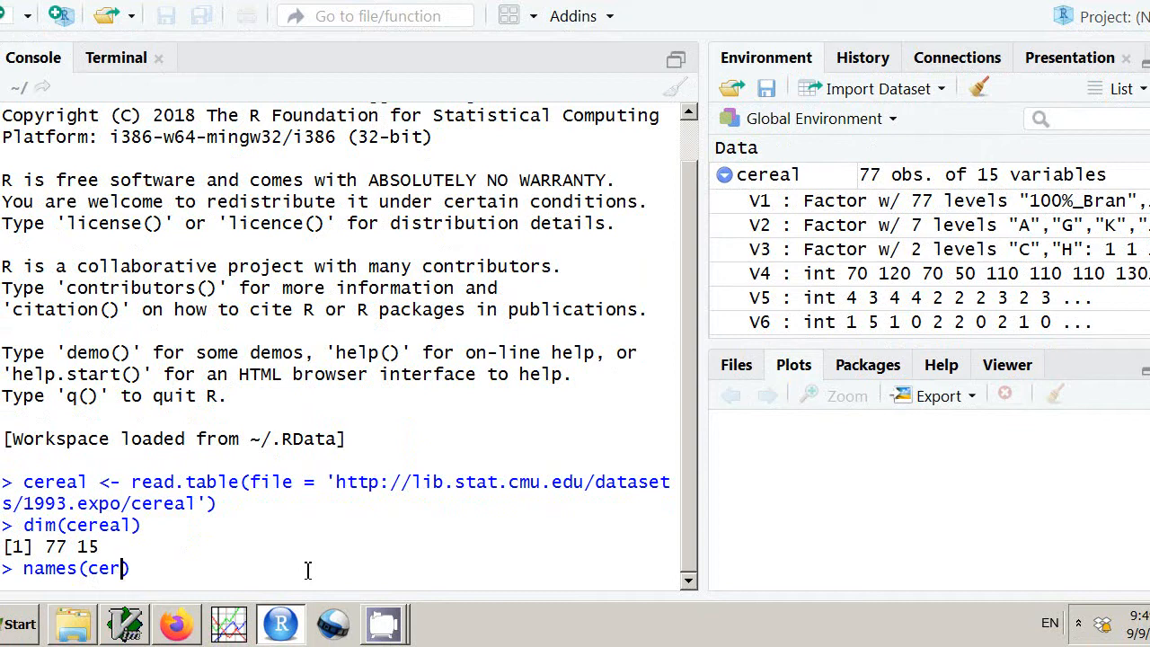
key("Return")
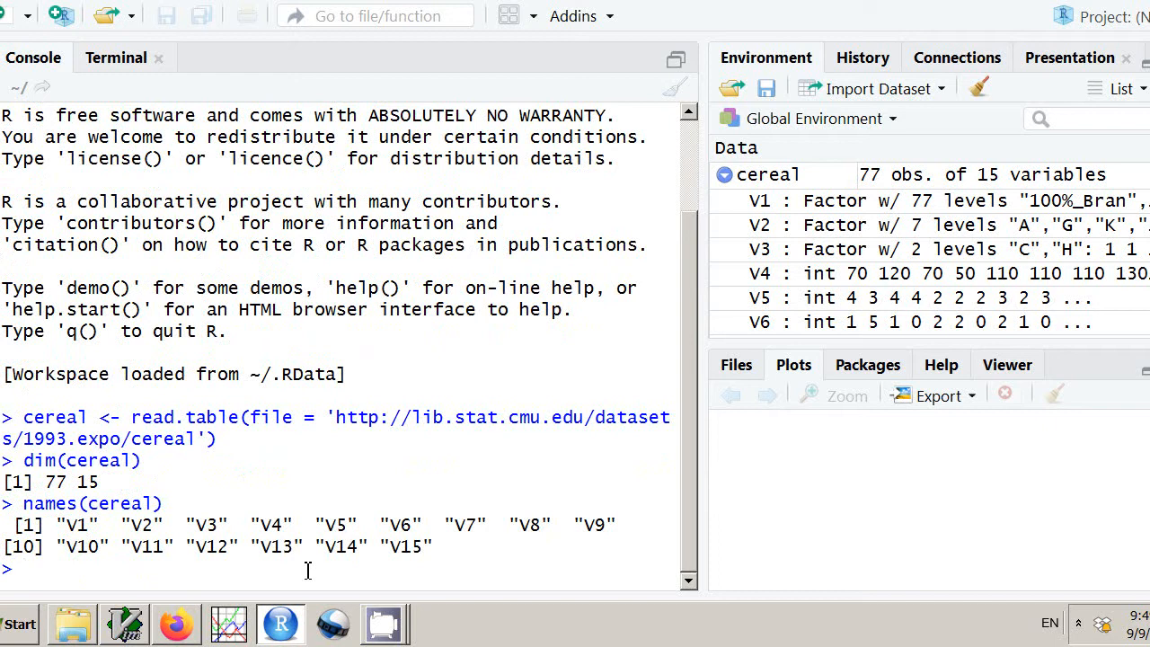
Step: Copy the names(cereal) assignment with its 15 column names, 'name' through 'cups', from Vim and run it in the RStudio console
key("alt+Tab")
key("alt+Tab")
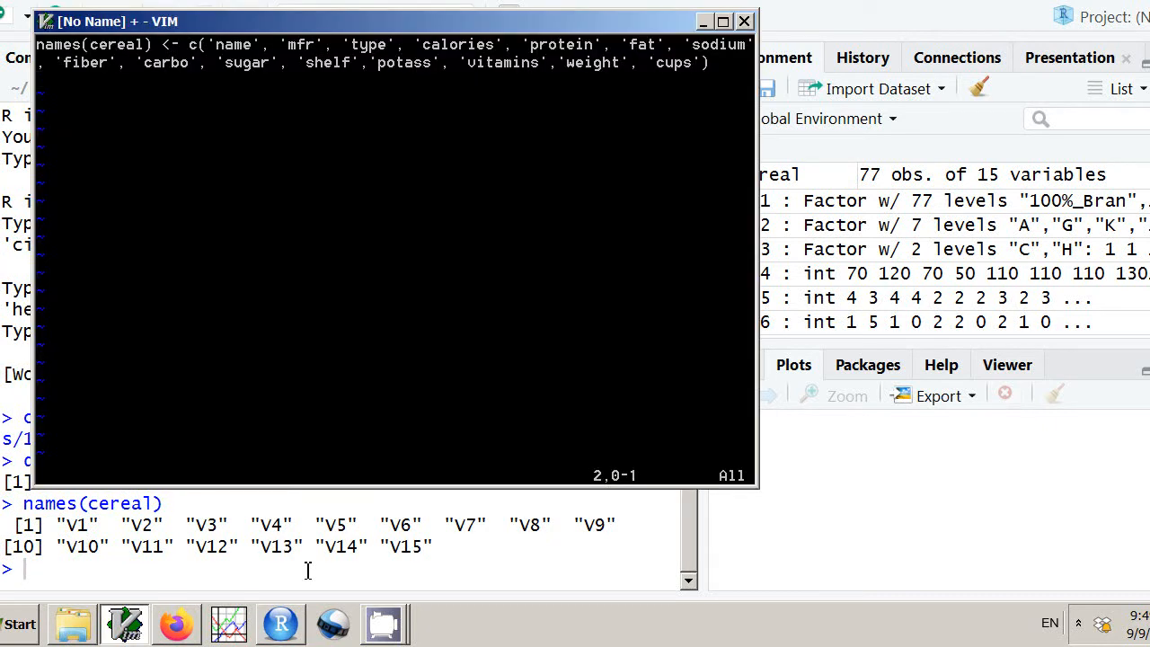
key("v")
key("k")
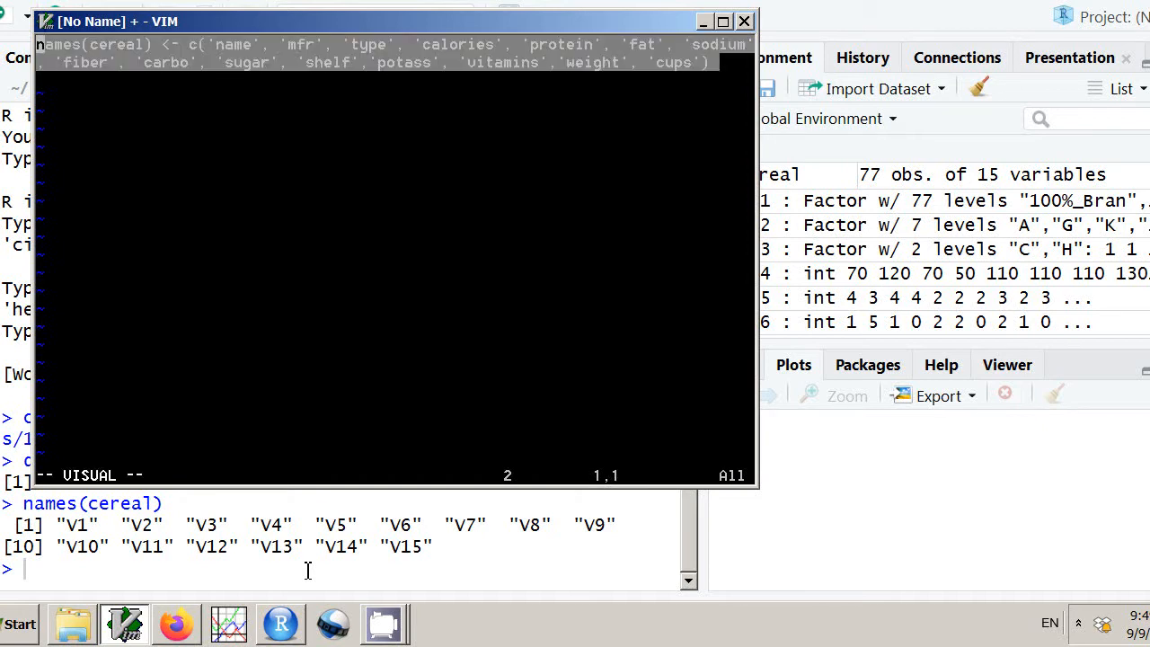
key("y")
key("alt+Tab")
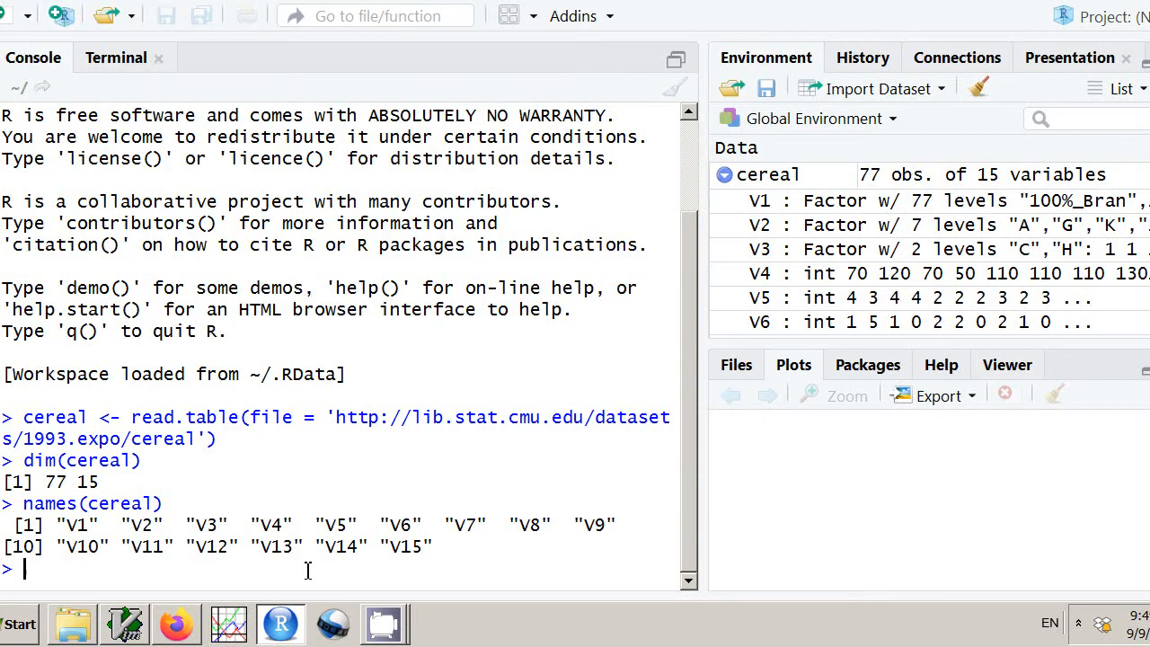
key("ctrl+v")
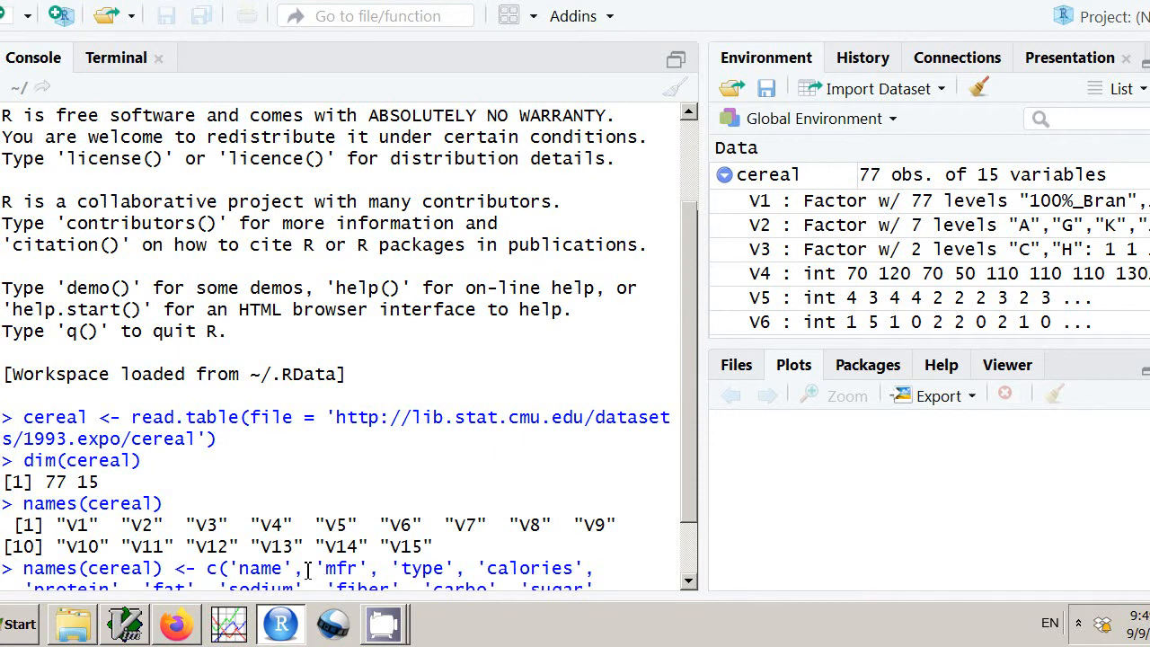
key("Return")
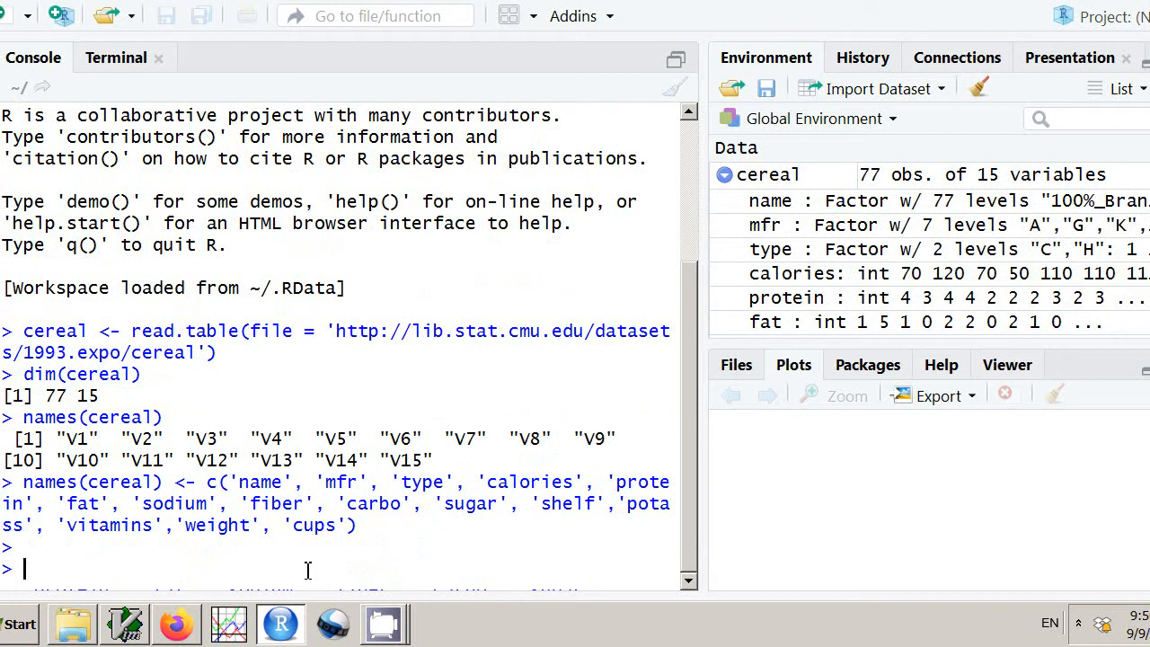
Step: Recheck the column names with names(cereal) and display the first rows with head(cereal)
key("Up")
key("Up")
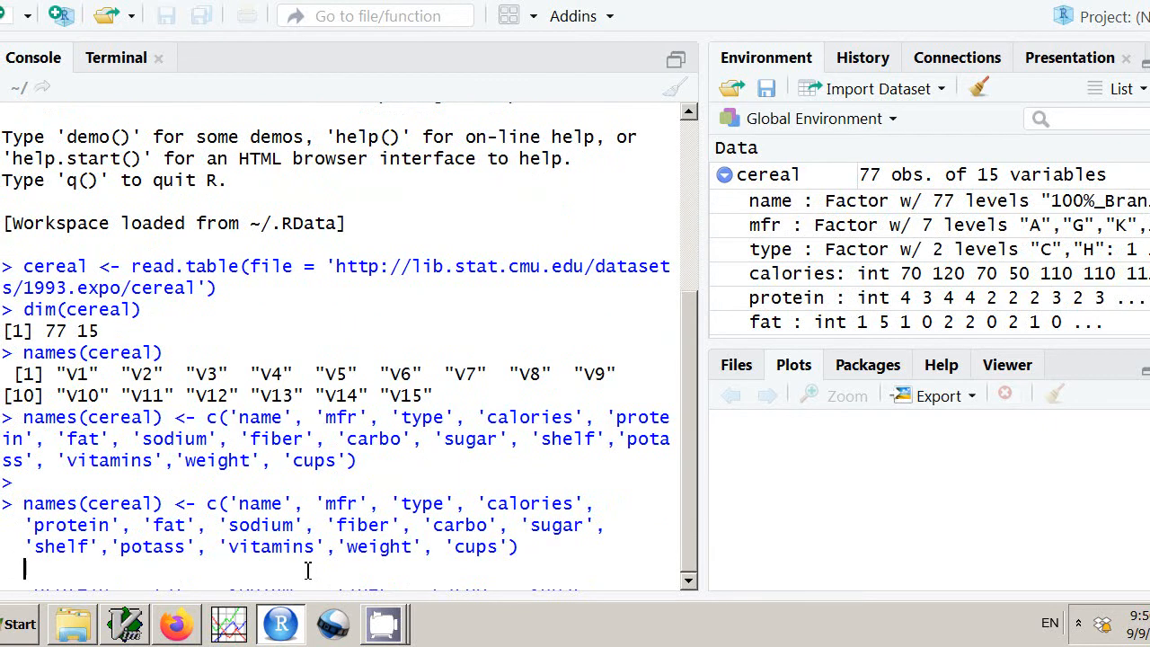
key("Return")
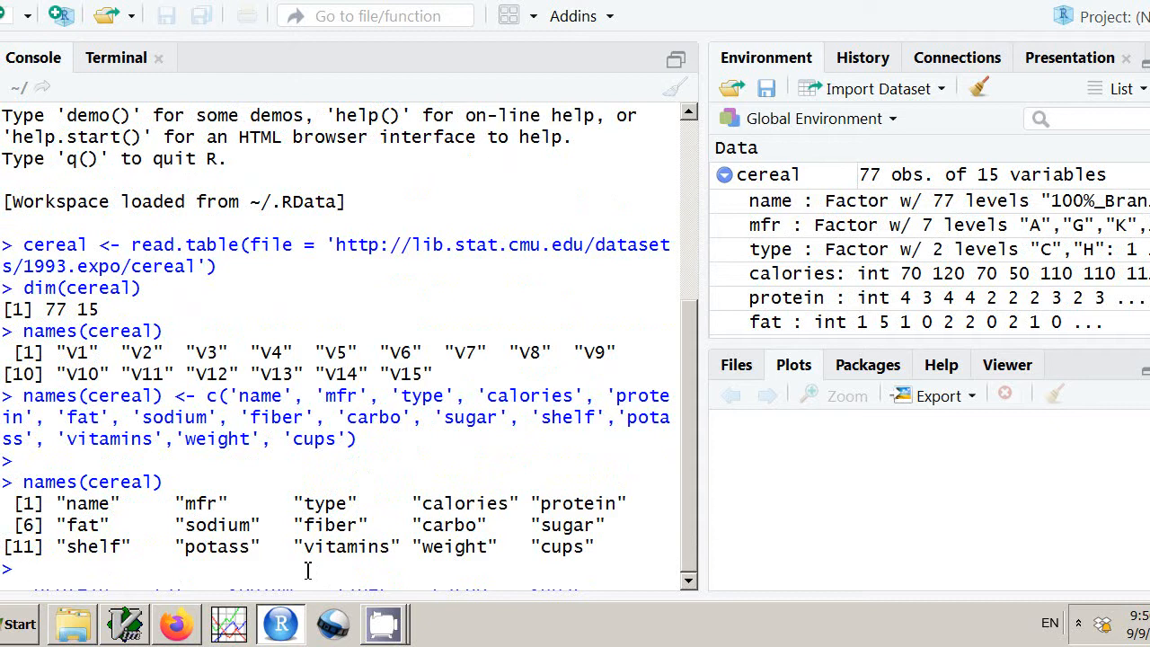
type("head(cereal")
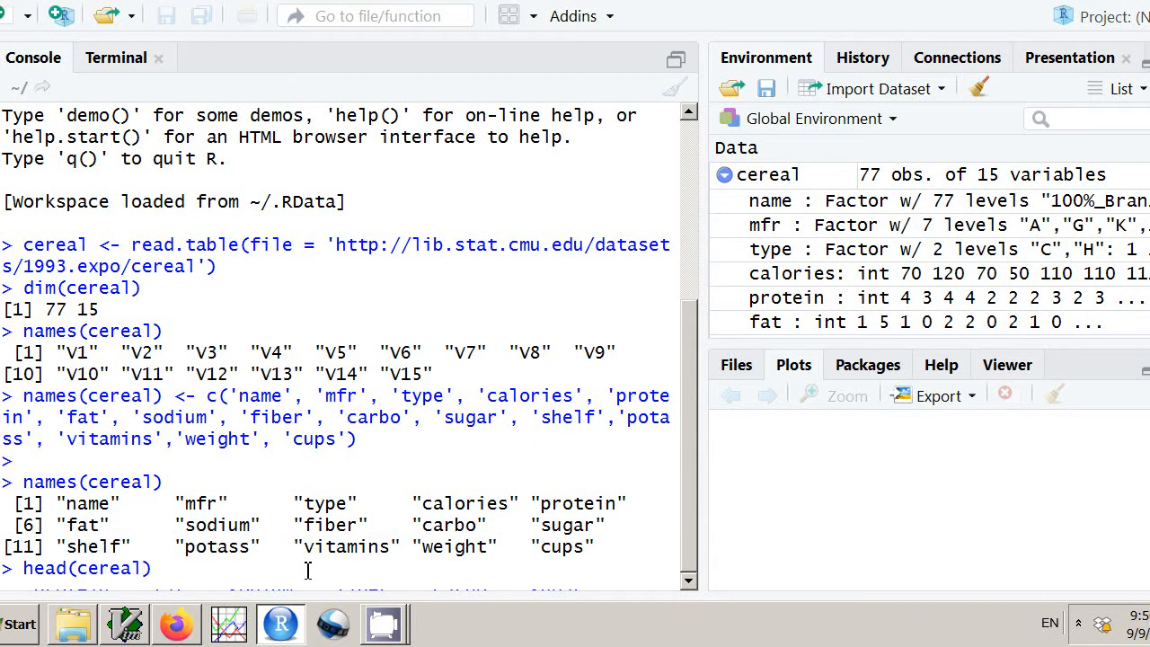
key("Return")
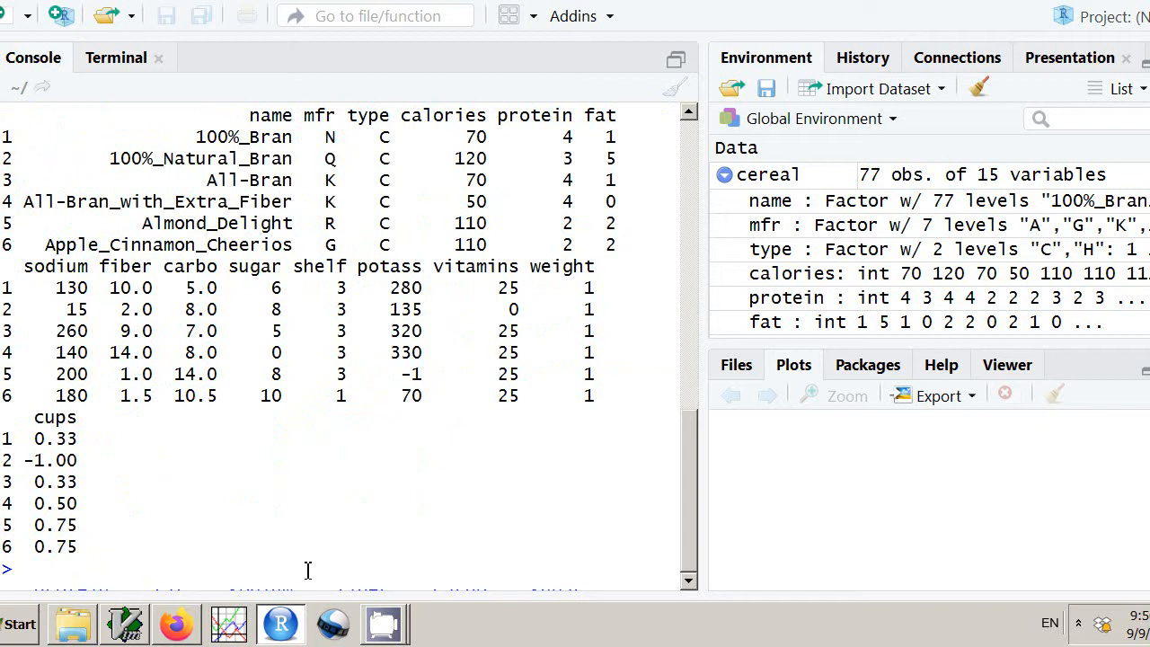
Step: Compute the average sugar content by running with(cereal, mean(sugar))
type("with(cereal, ")
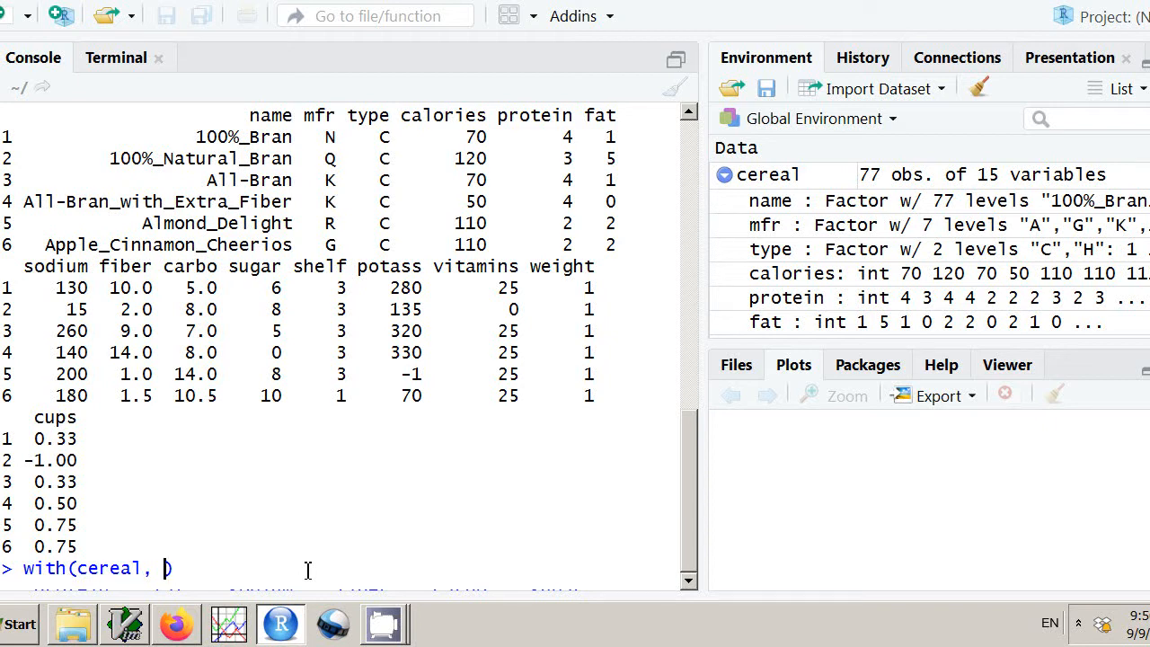
type("mean(su")
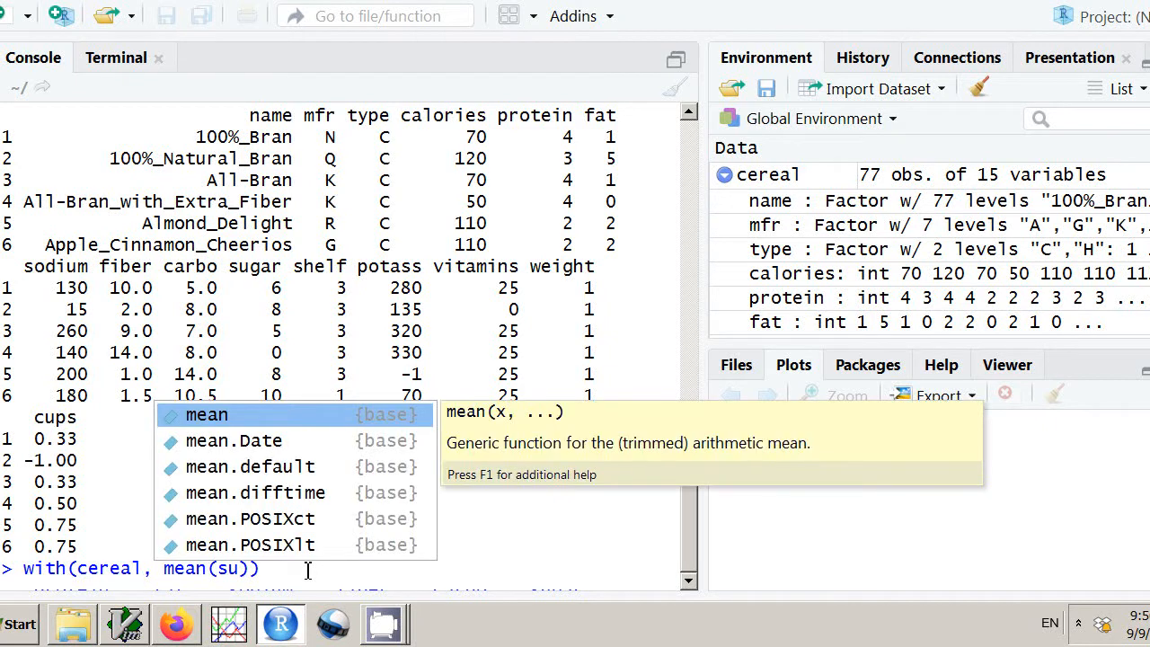
type("gar")
key("Tab")
key("BackSpace")
key("BackSpace")
key("BackSpace")
key("BackSpace")
key("BackSpace")
key("BackSpace")
key("BackSpace")
key("BackSpace")
key("BackSpace")
key("BackSpace")
key("BackSpace")
key("BackSpace")
key("BackSpace")
key("BackSpace")
key("BackSpace")
key("BackSpace")
key("BackSpace")
key("BackSpace")
key("BackSpace")
key("BackSpace")
key("BackSpace")
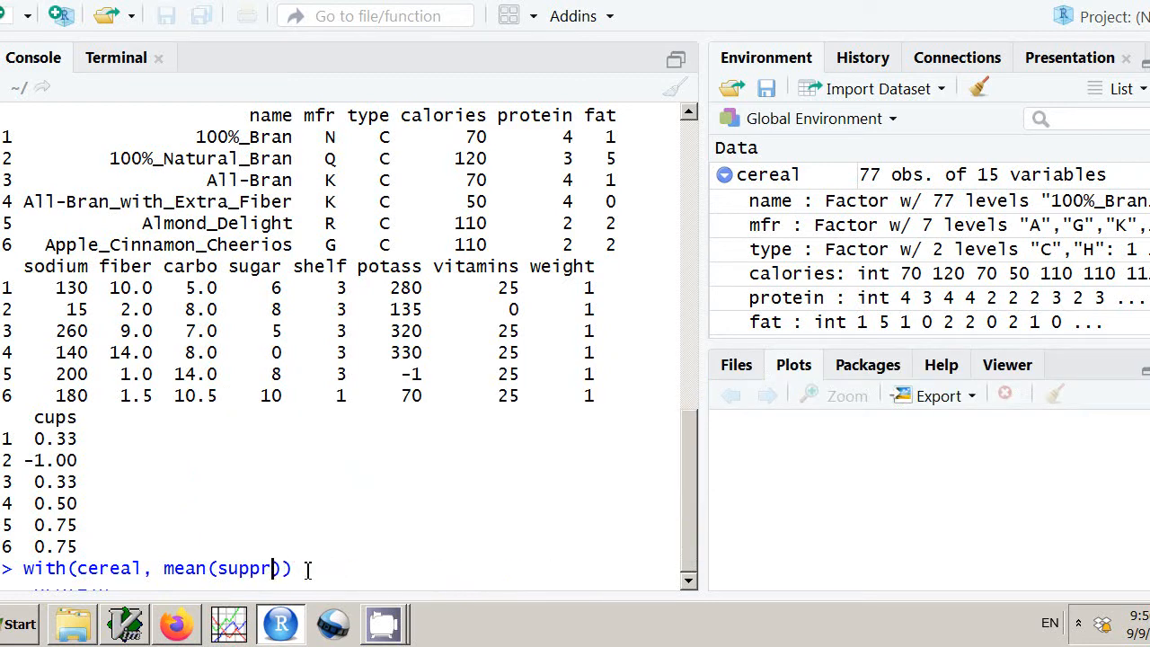
type("gar)")
key("Return")
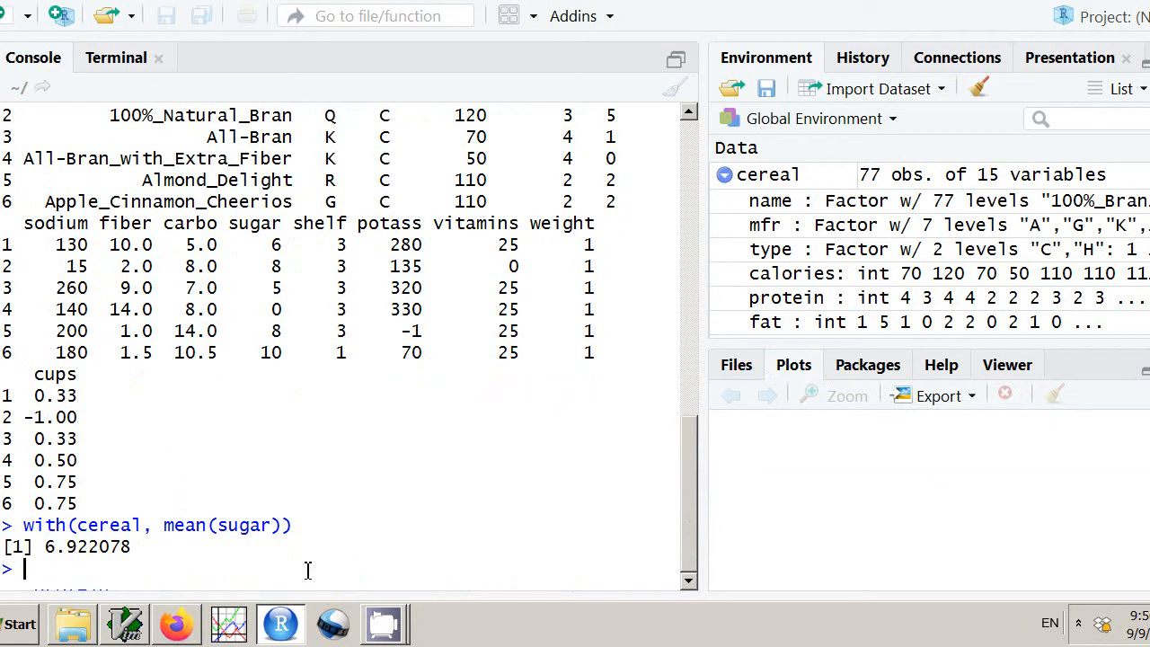
Step: Try to plot sugar by manufacturer for cold cereals with with(subset(cereal, type=="C"), plot(sugar~mfr))
type("with(subse")
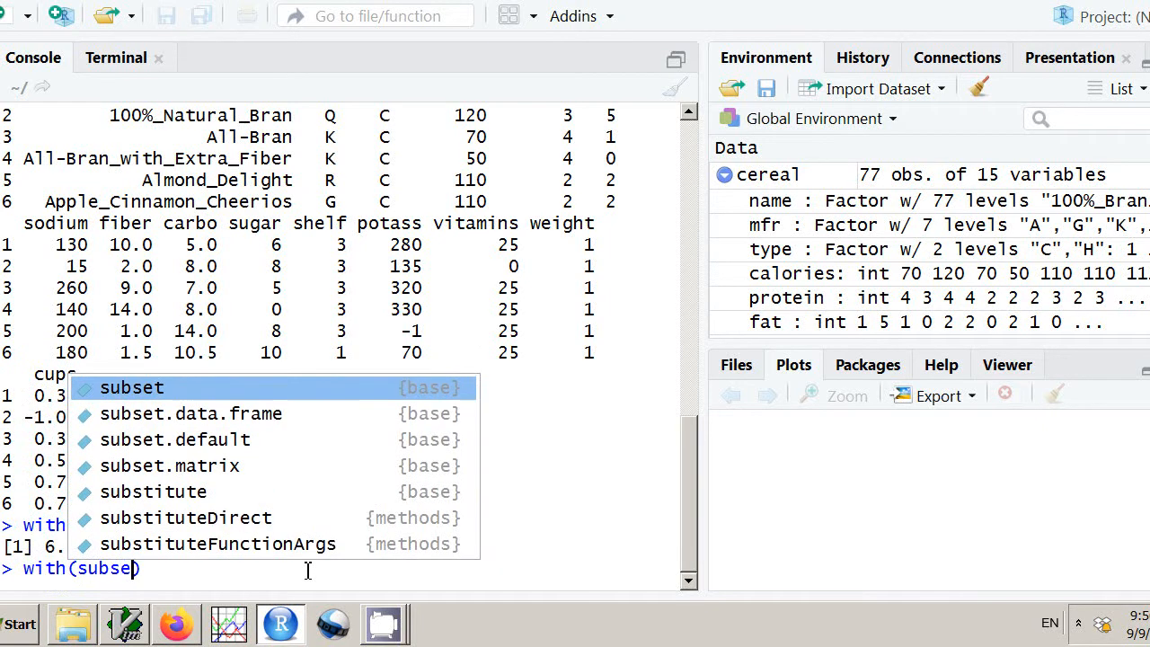
type("t")
key("Tab")
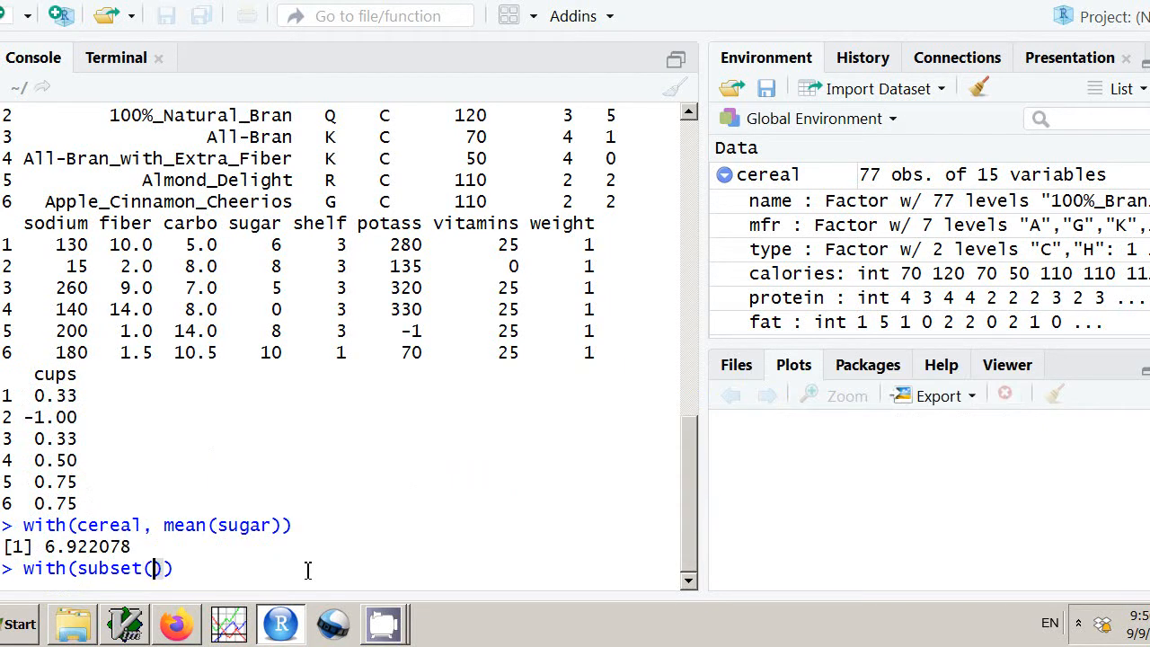
type("cereal")
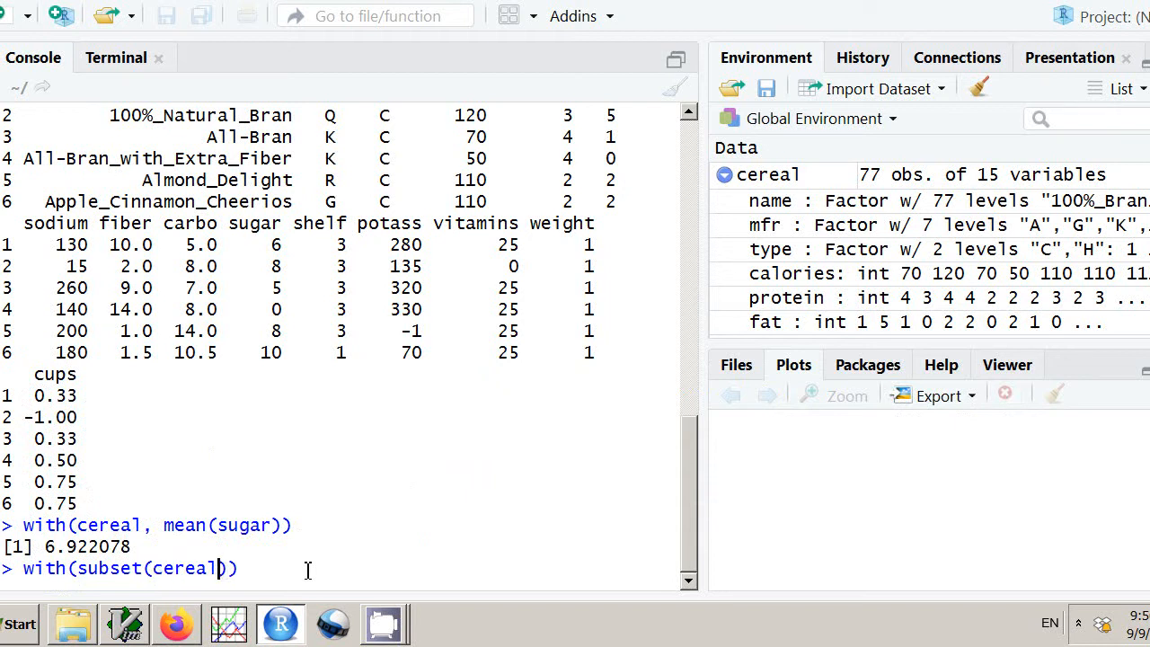
type(", type==\"C\")")
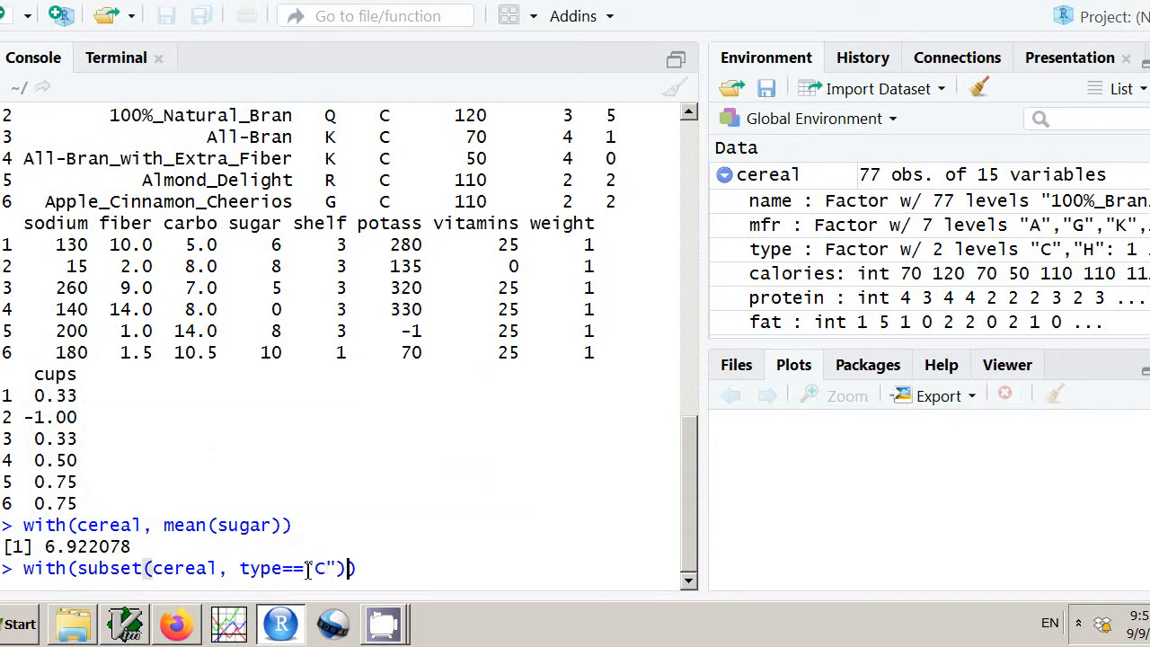
type(",")
type("plot(sugar")
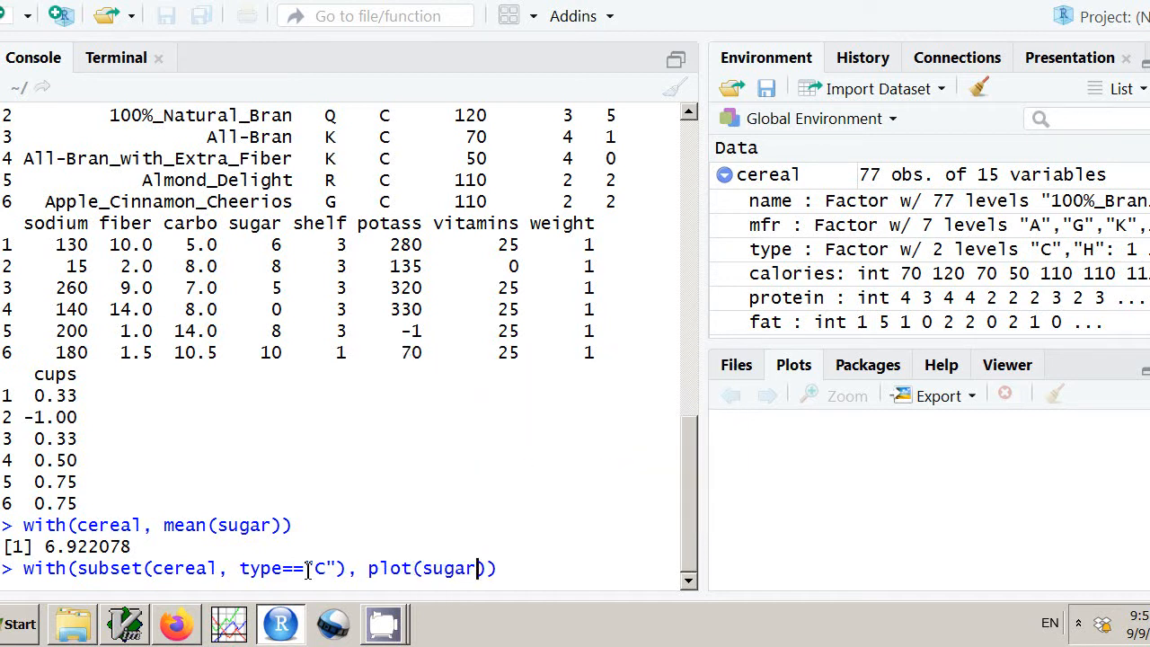
type("~mfr")
key("Return")
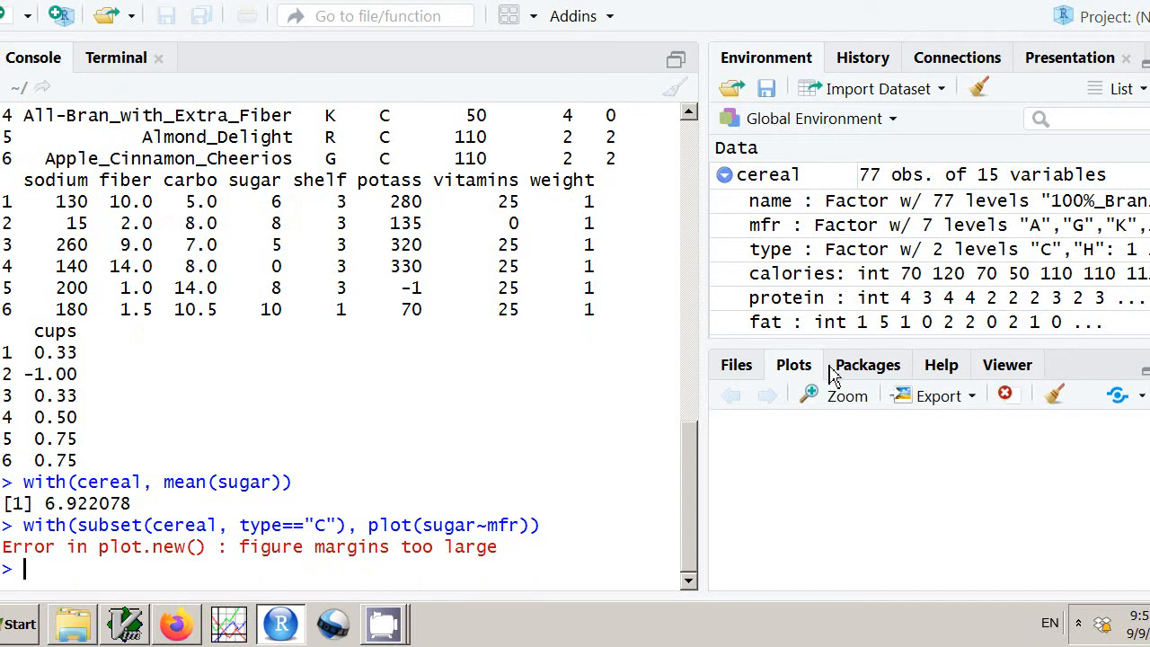
Step: Enlarge the plot area to full height and rerun the sugar-by-manufacturer plot command
left_click(800, 373)
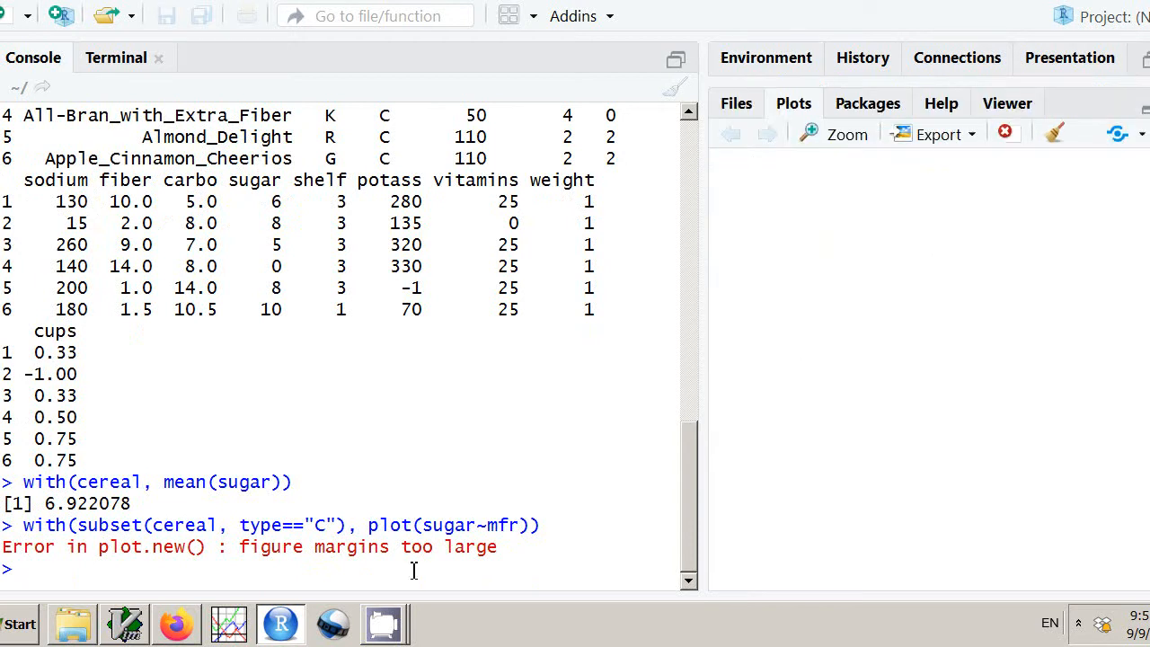
key("Up")
key("Return")
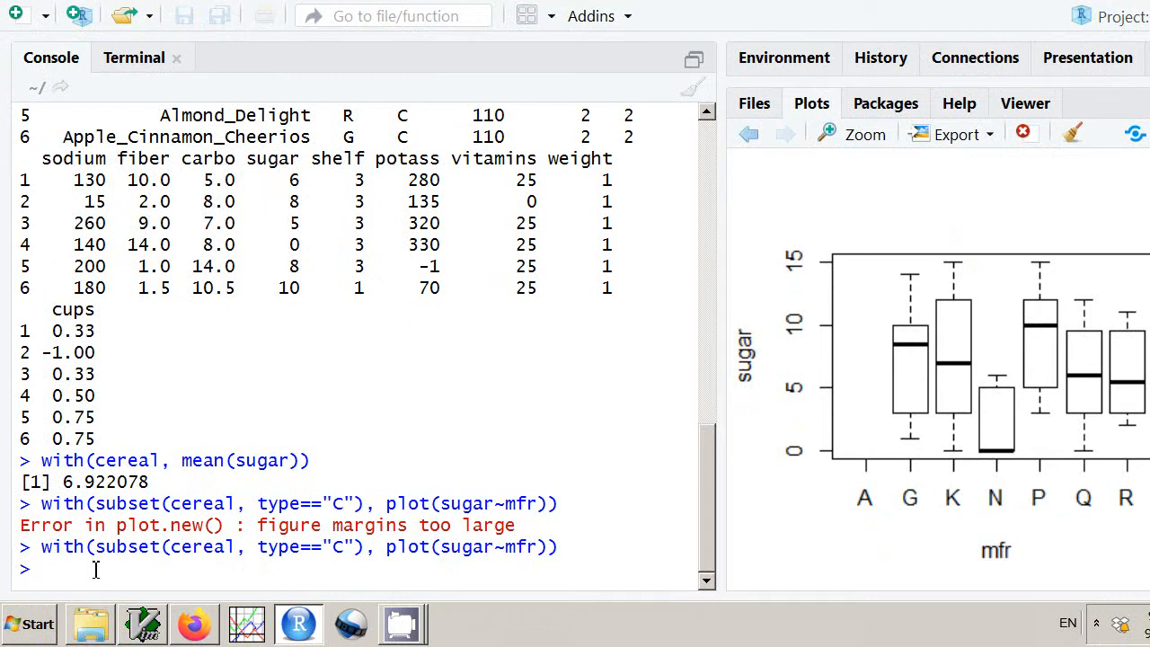
Step: Recall the sugar~mfr plot command and add the arguments horizontal=T and las=1 to the plot call
key("Up")
key("Left")
key("Left")
type(", hori")
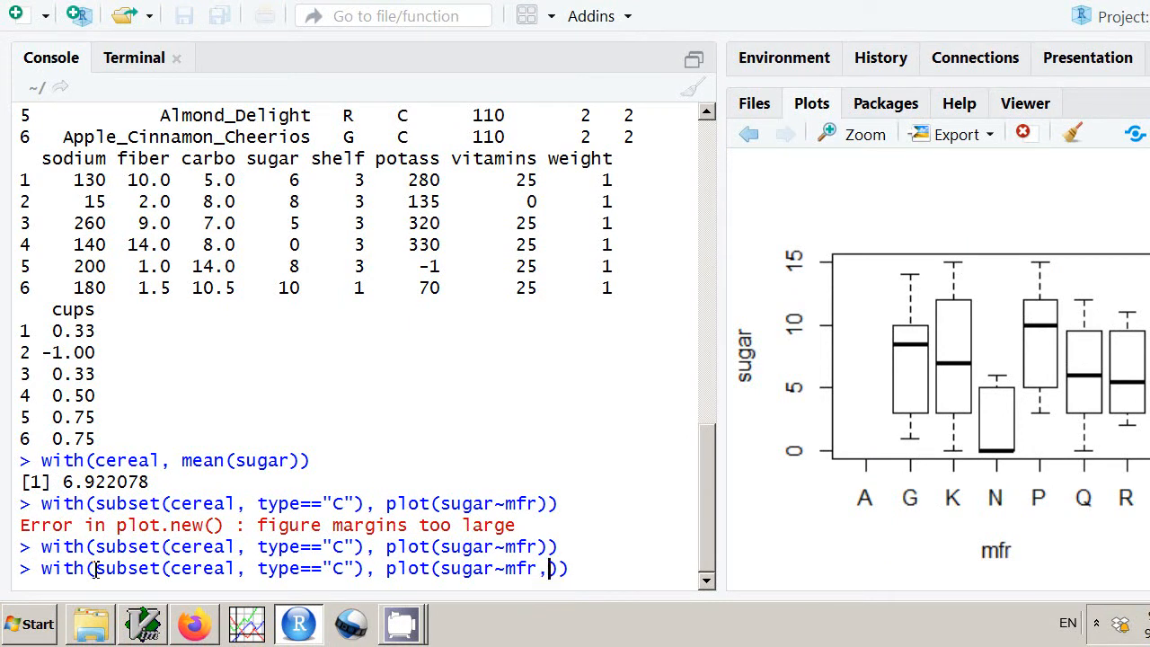
type("zon")
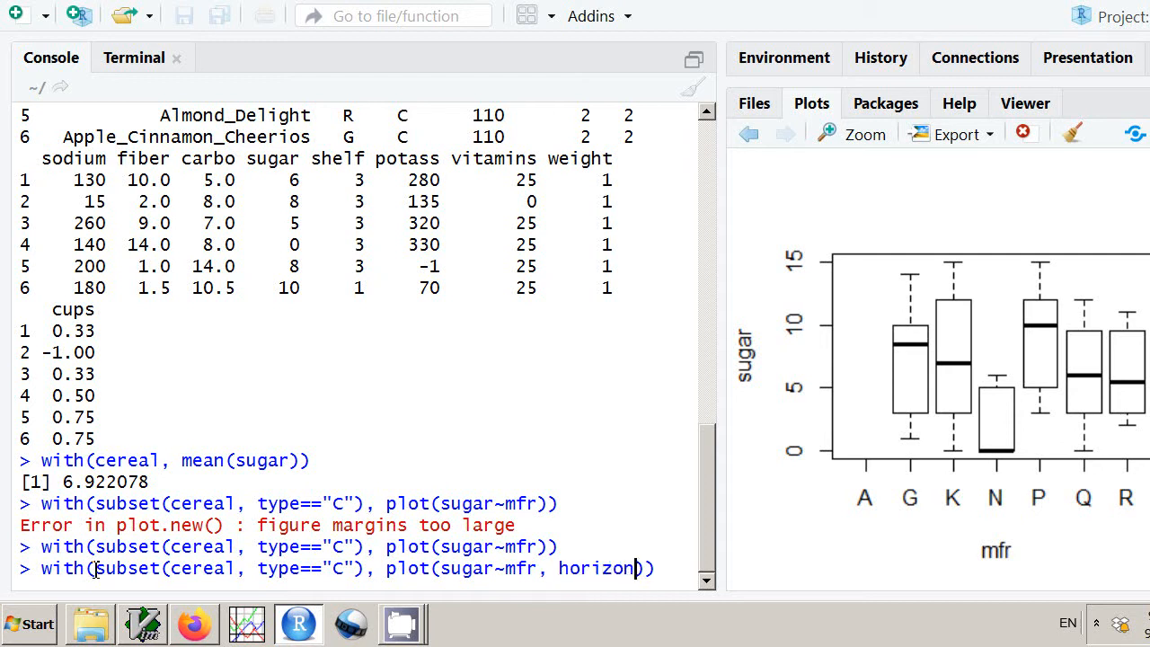
type("tal=T")
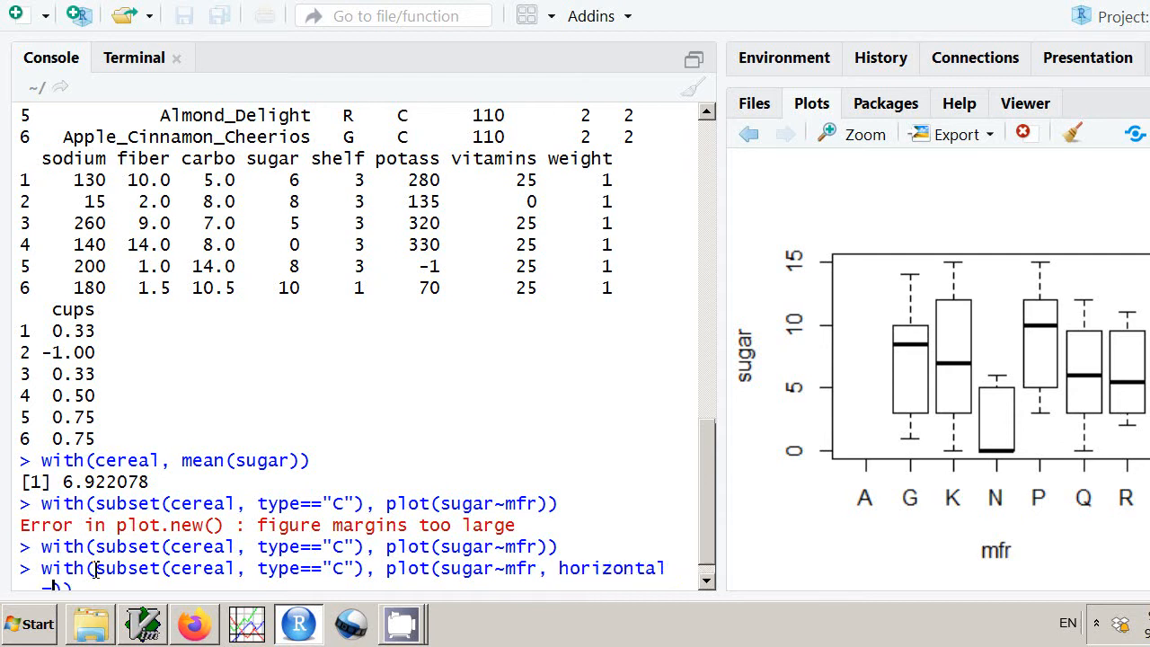
type(", las=1")
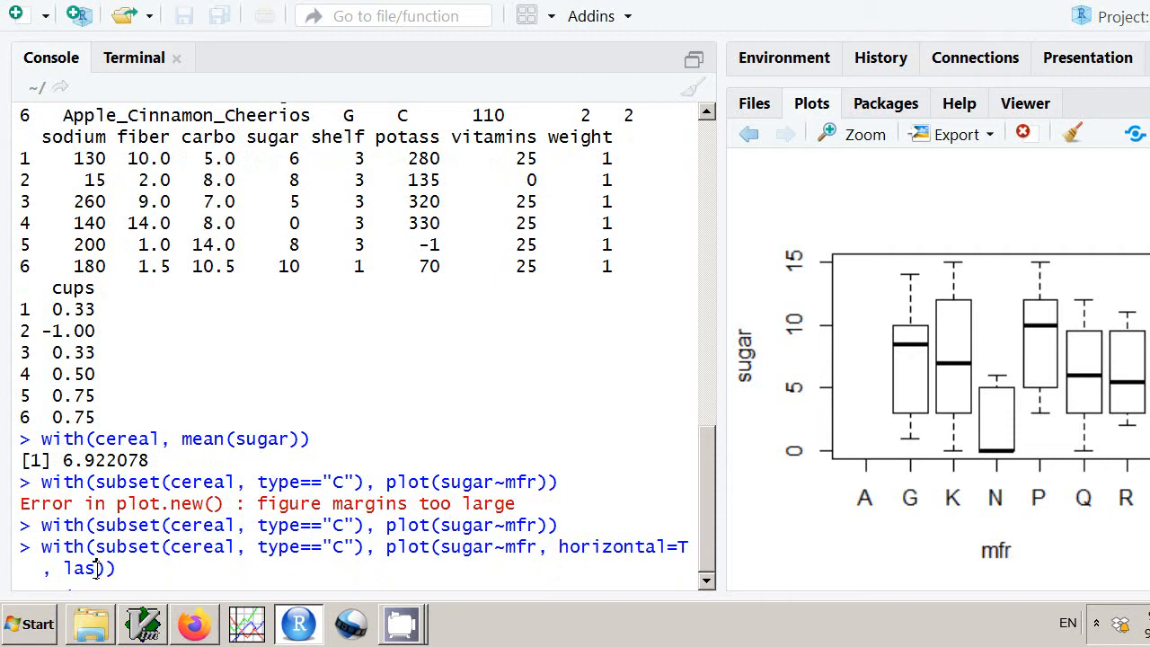
Step: Add the title argument main="Comparing sugar levels" to the plot call and run the command
key("Right")
key("Right")
key("Left")
key("Left")
type(", m")
type("ain=")
type("\"C")
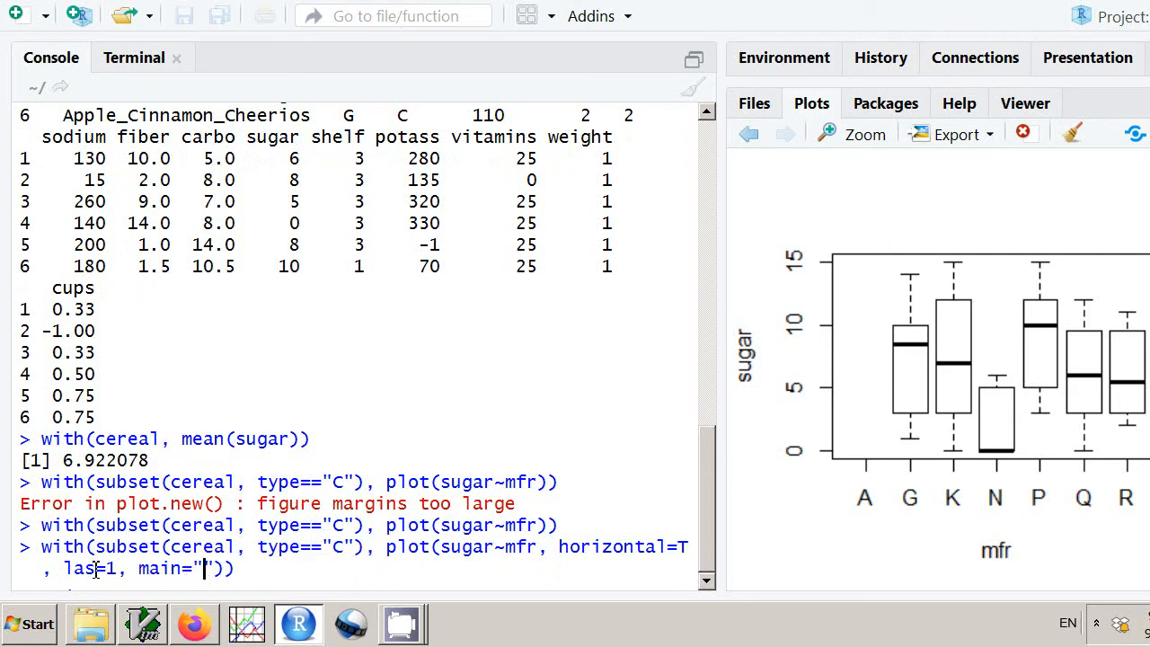
type("omap")
key("BackSpace")
key("BackSpace")
type("paring sugar l")
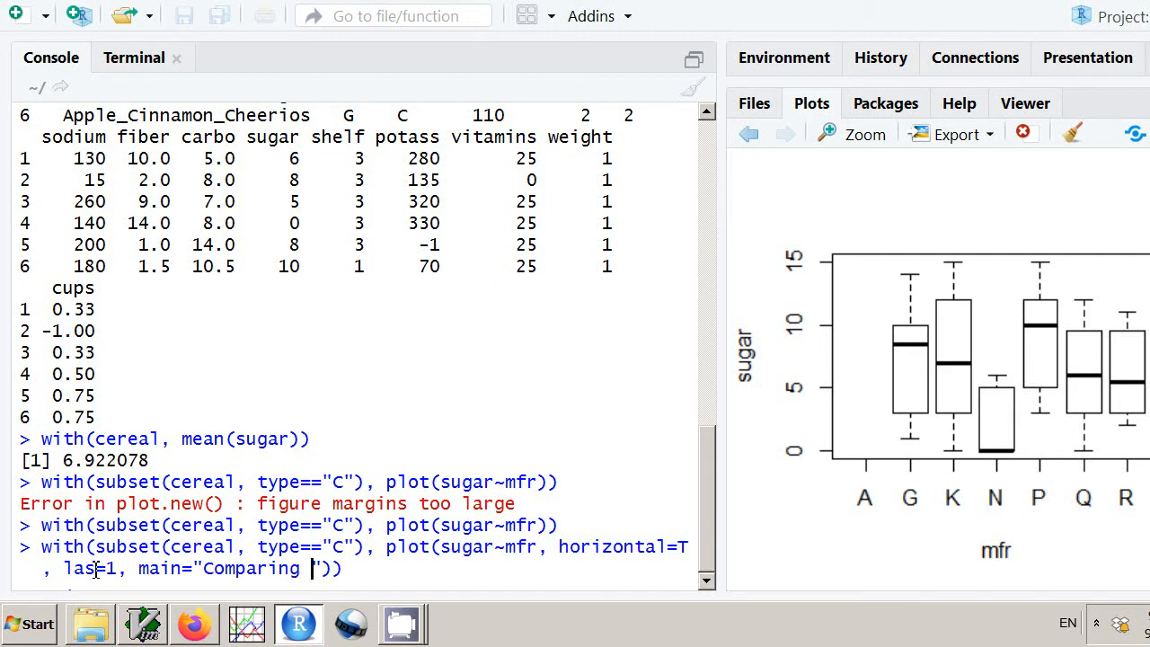
type("evels")
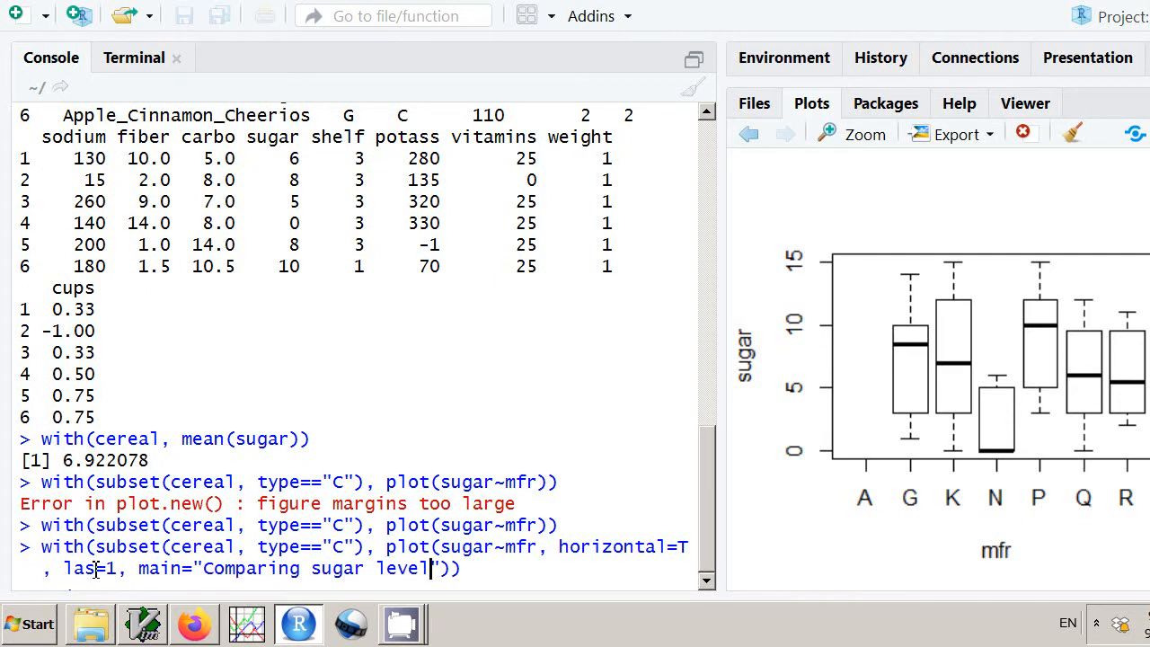
key("Return")
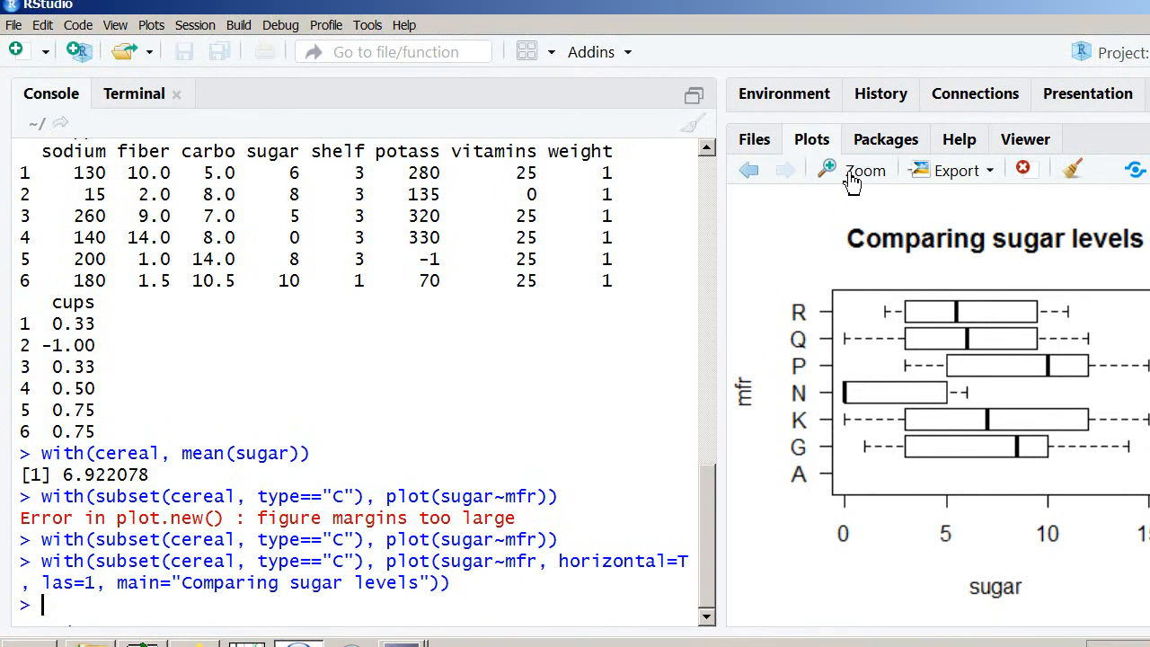
Step: View the sugar levels boxplot in a separate zoomed window and close that window
left_click(849, 176)
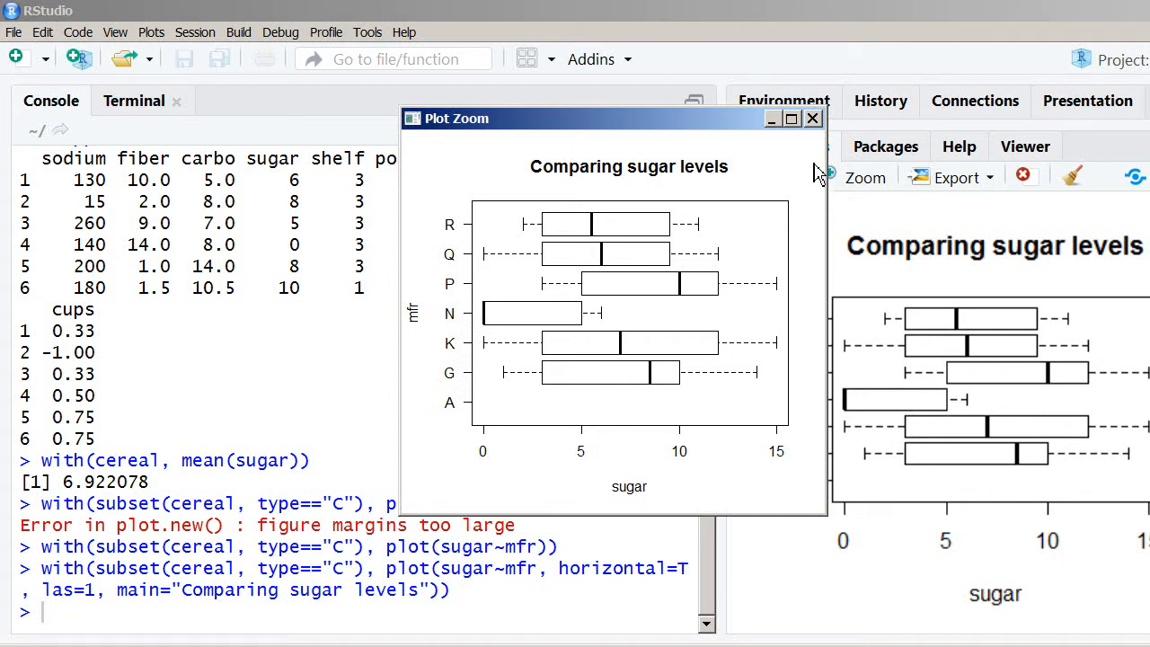
left_click(813, 119)
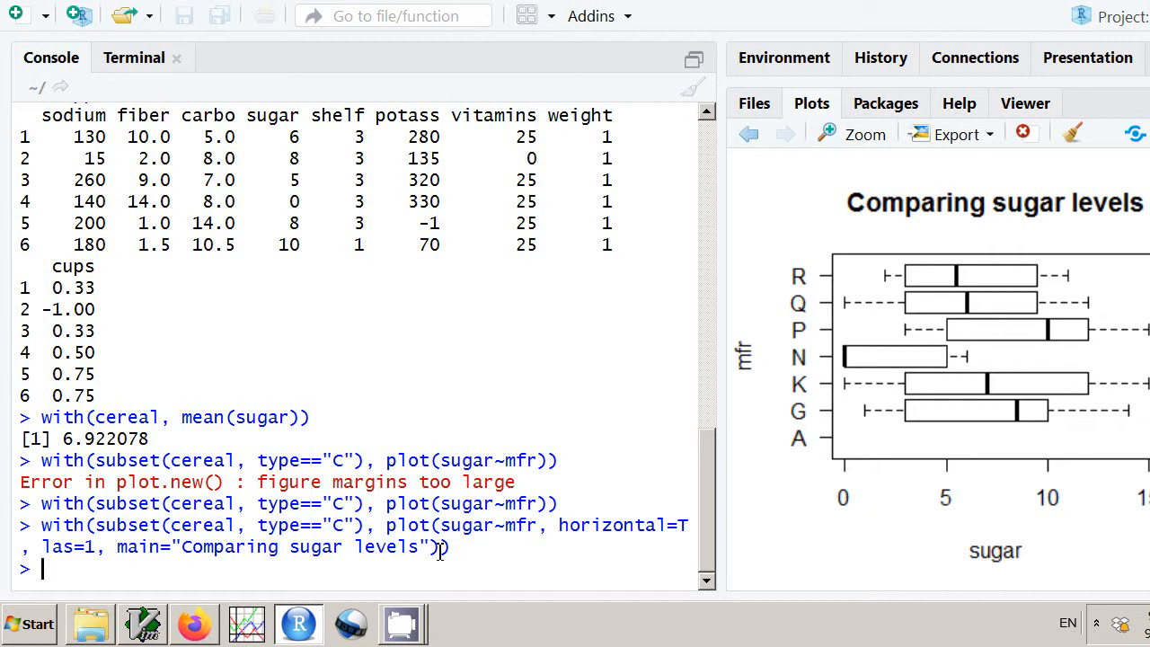
Step: Switch to the cereal data file page in Firefox
key("alt+Tab")
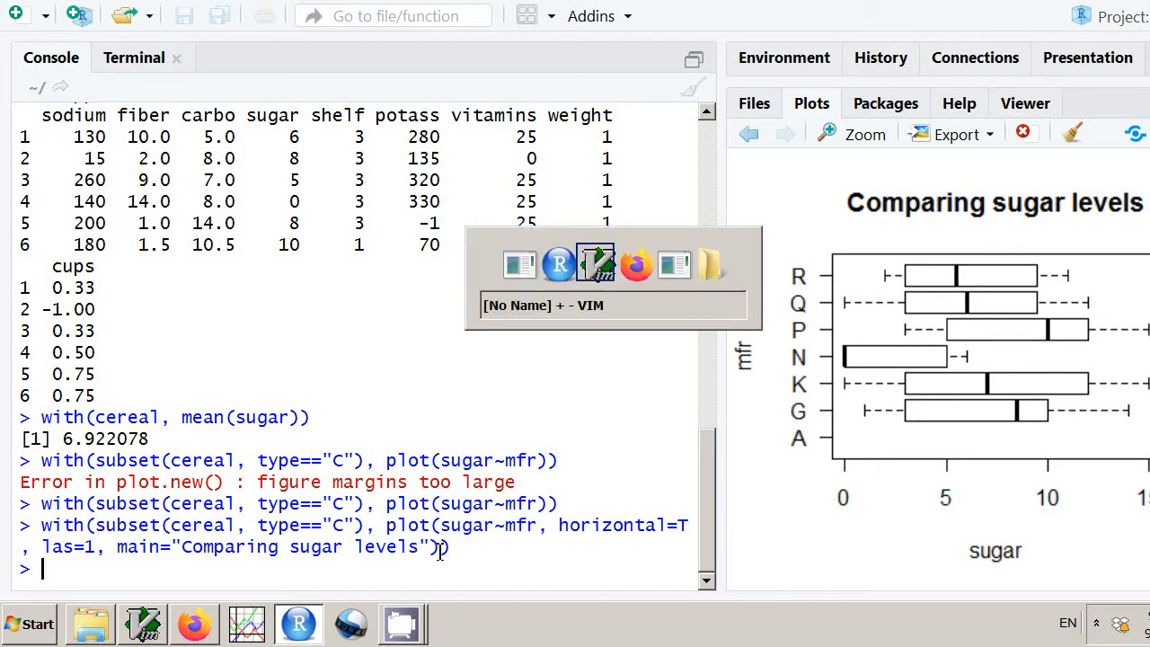
key("alt+Tab")
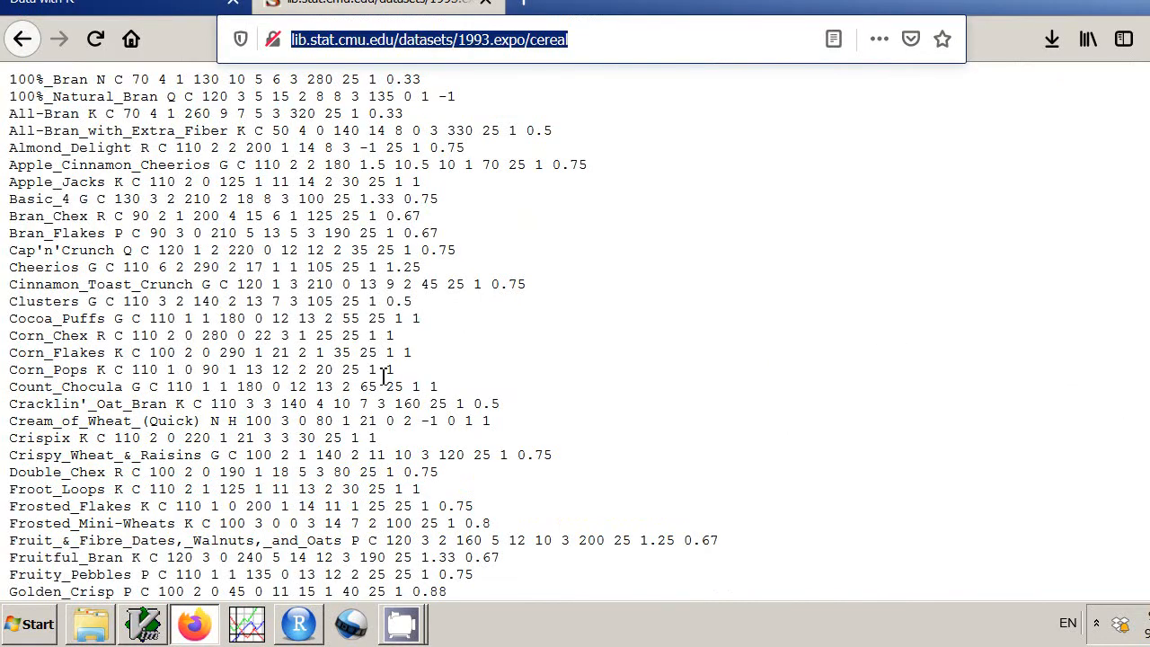
Step: Switch to the Data with R slides and show the read.csv slide in full screen
left_click(61, 0)
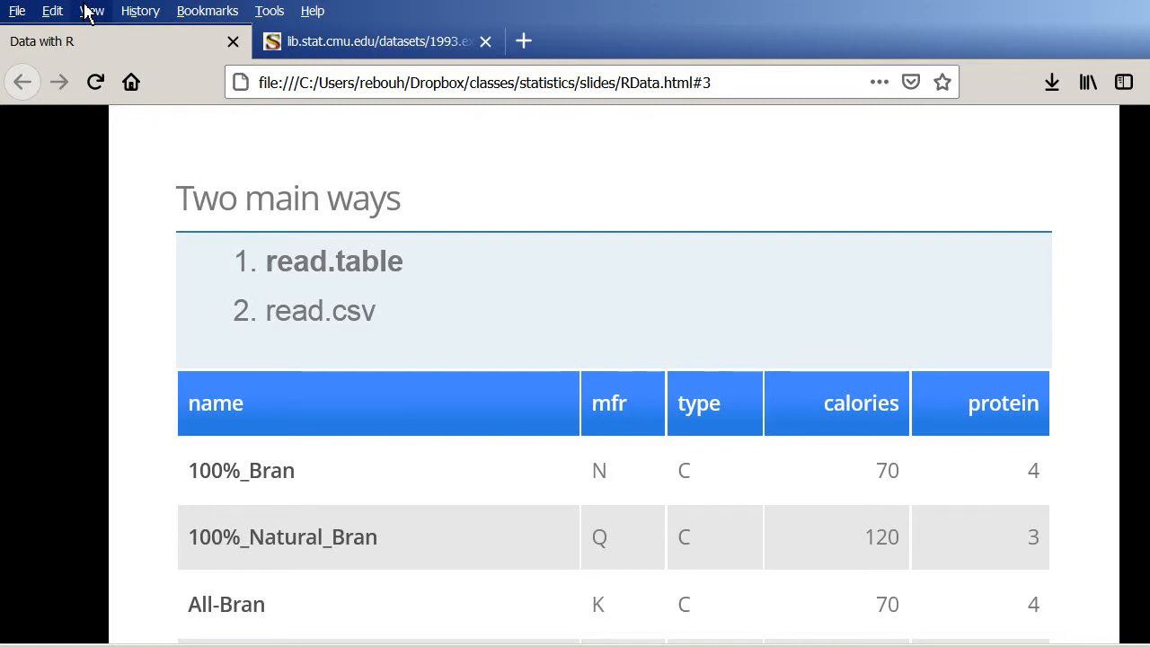
key("Right")
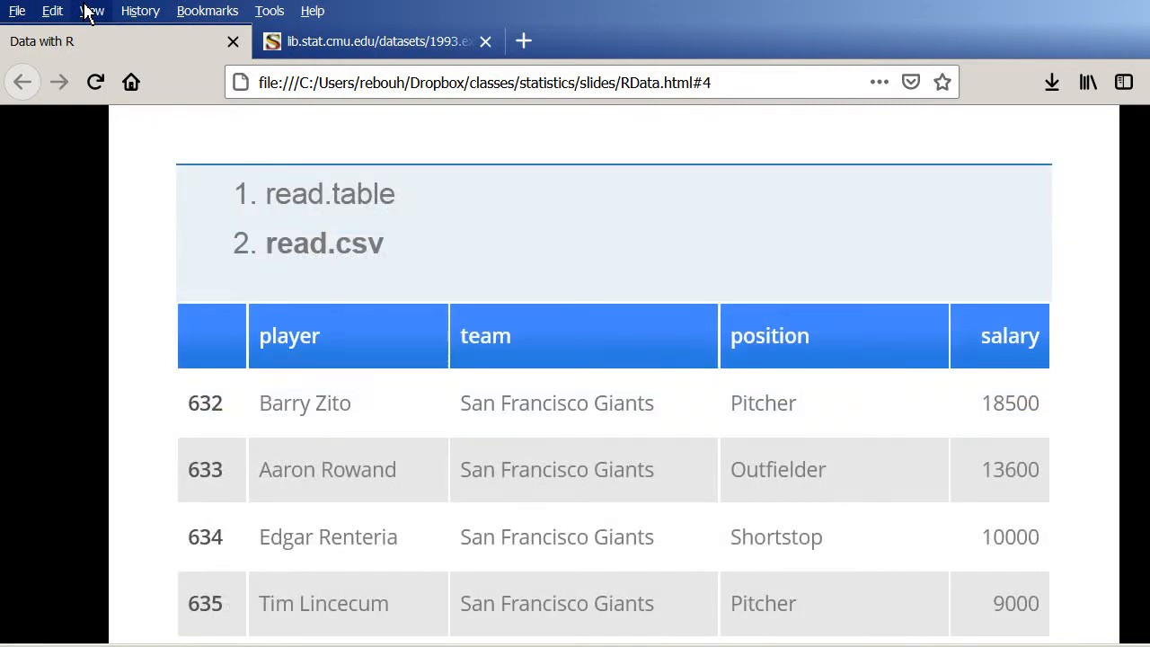
key("F11")
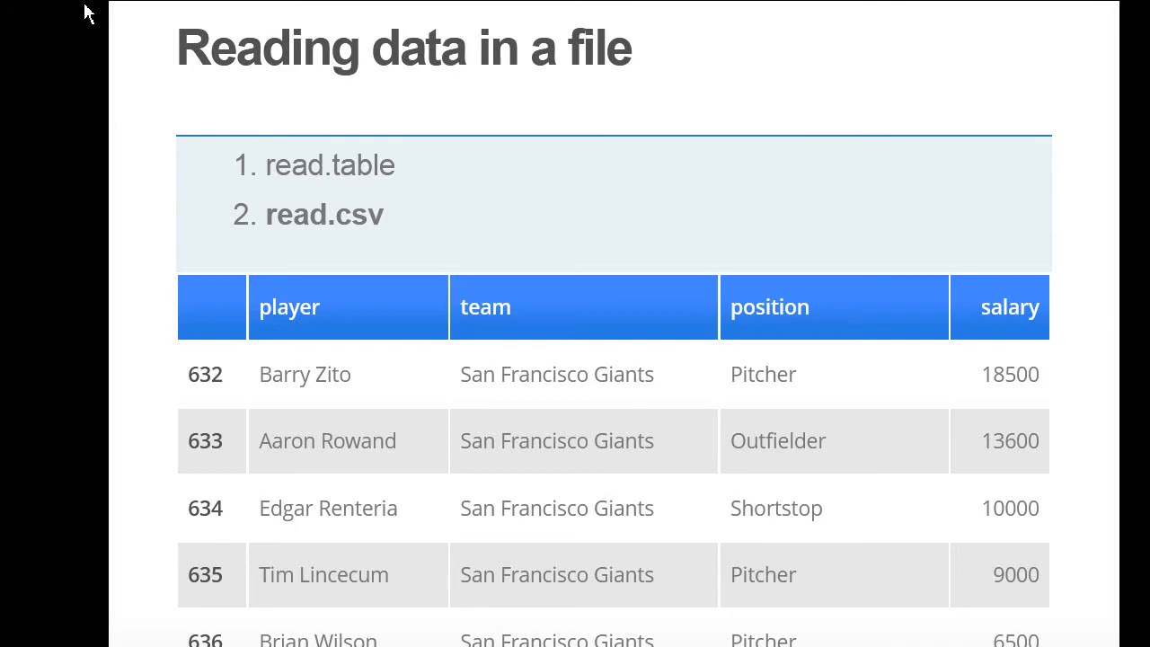
mouse_move(85, 12)
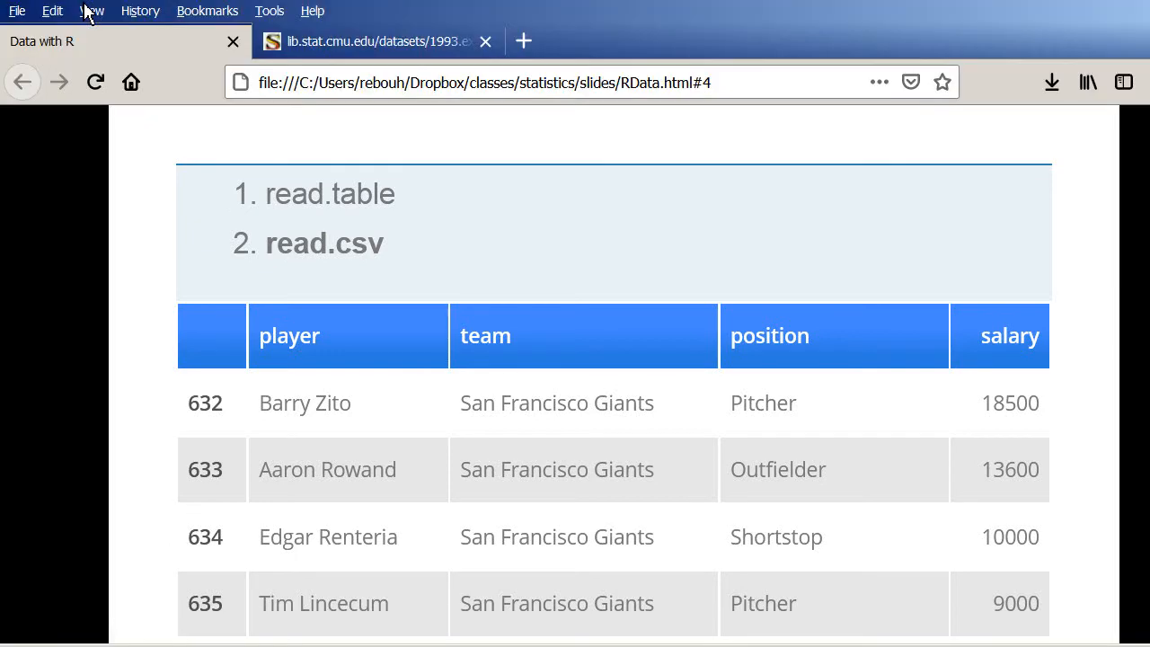
Step: Load the OpenIntro data sets page, openintro.org/data/, in place of the cereal data file
left_click(357, 45)
left_click(331, 83)
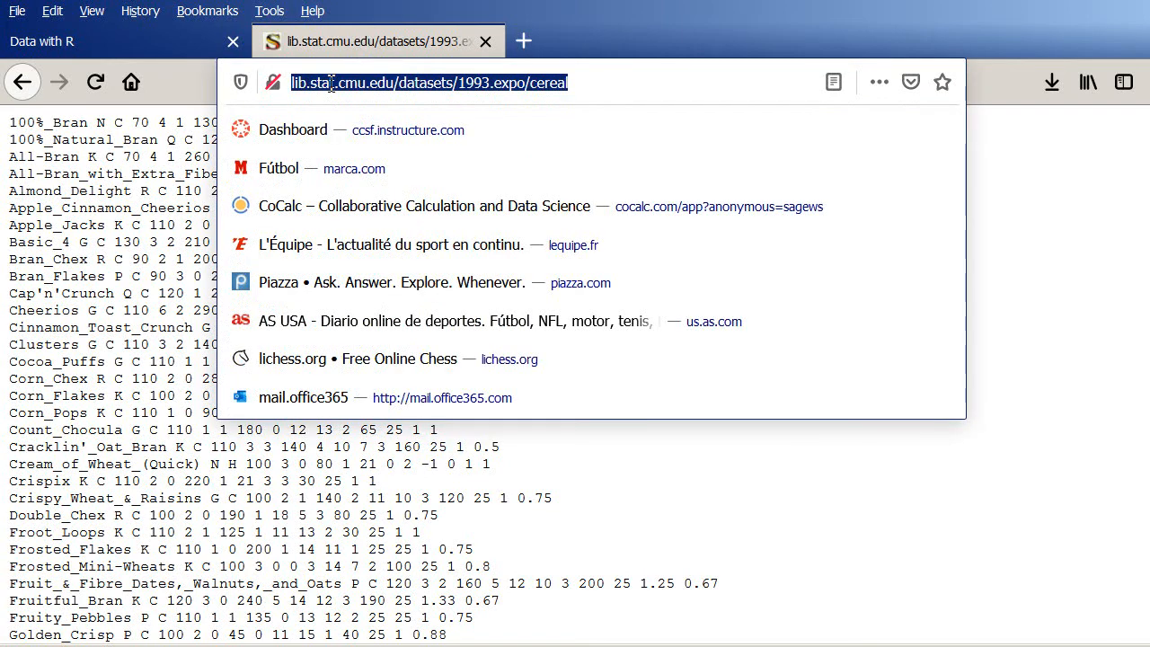
type("openintro.org/")
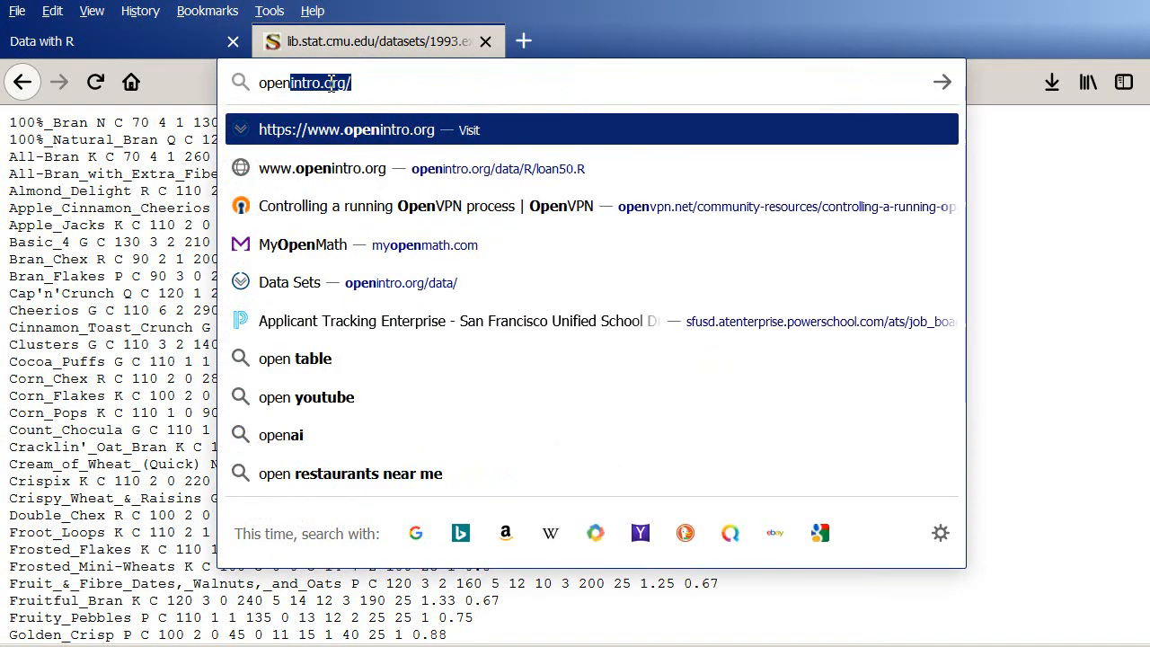
key("Down")
key("Down")
key("Down")
key("Down")
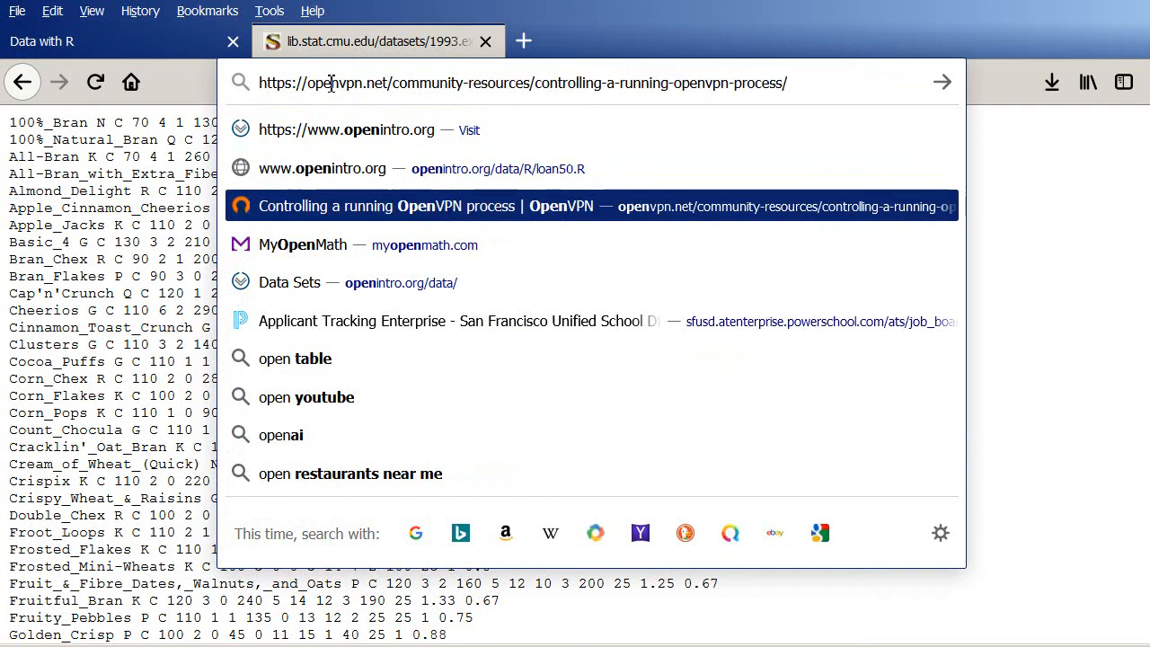
key("Return")
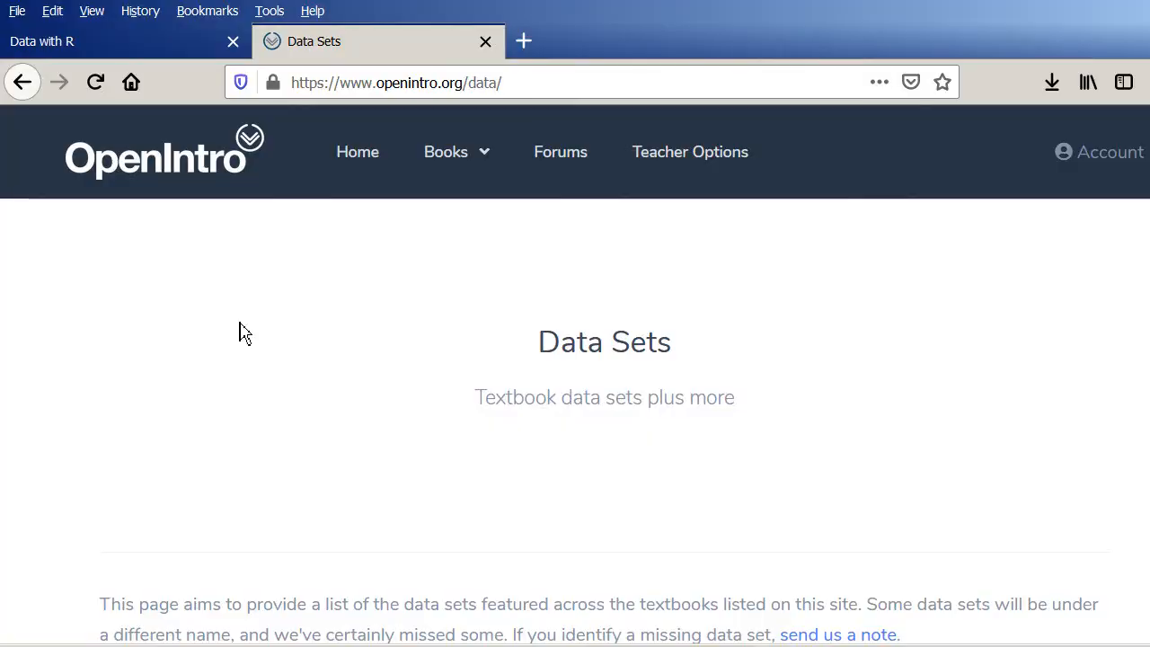
Step: Search the data sets page for mlb and open the mlb data set
scroll(242, 332, "down", 5)
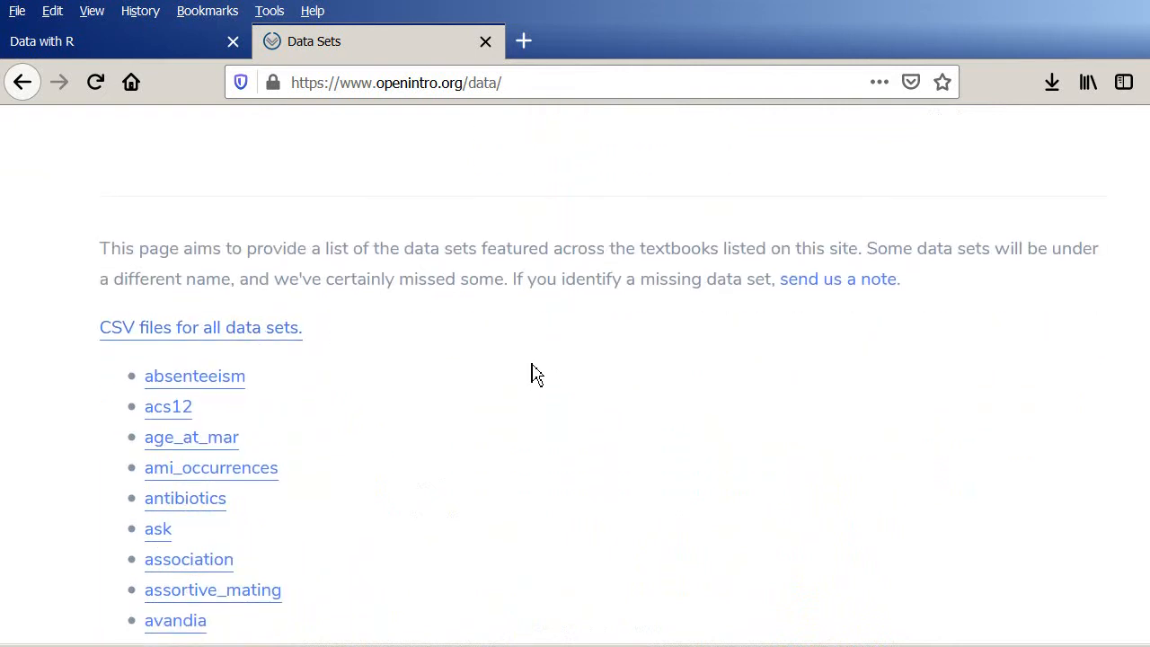
key("ctrl+f")
type("mlb")
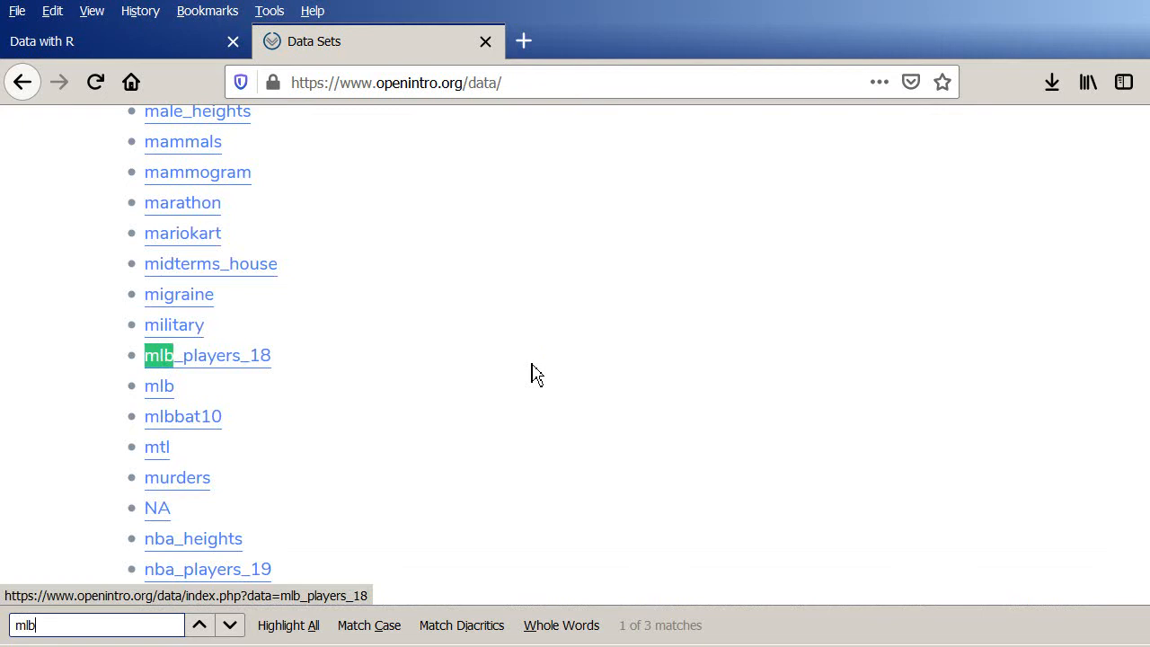
left_click(532, 374)
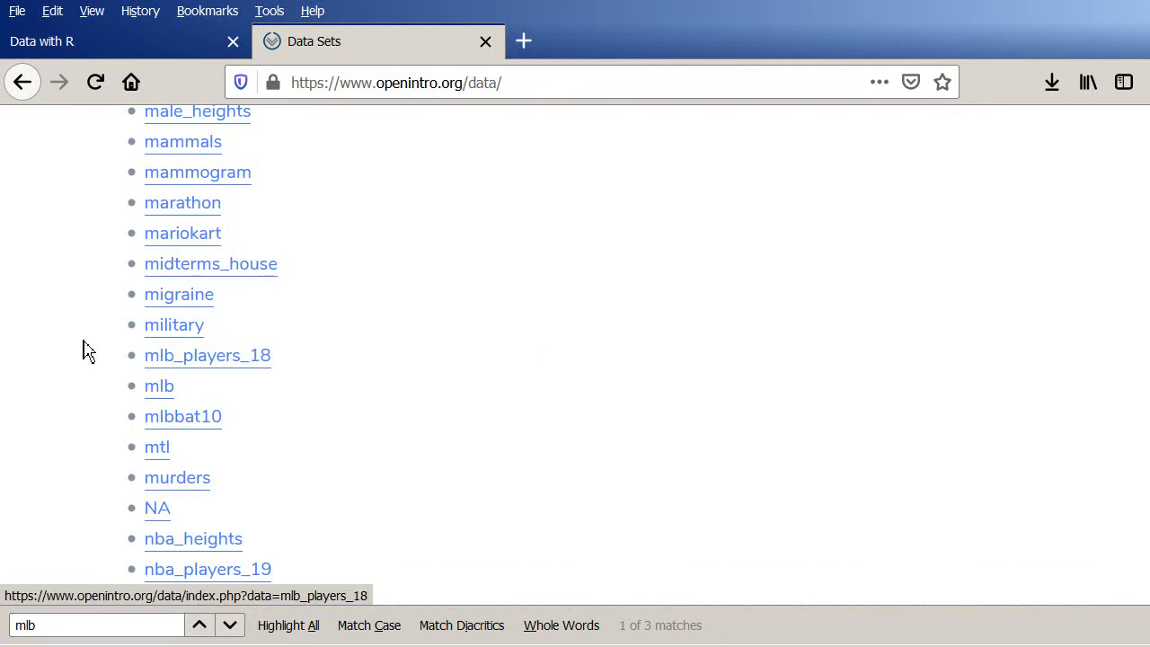
left_click(150, 395)
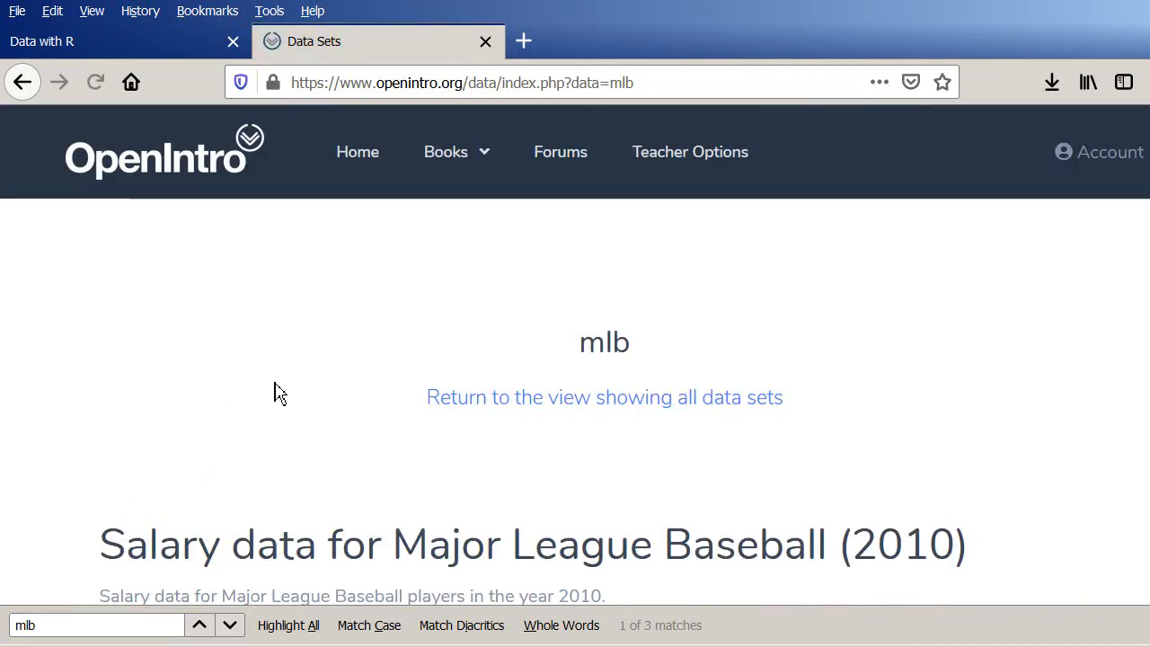
Step: Review the mlb data set's variables and copy the link address of its CSV file download
scroll(314, 385, "down", 2)
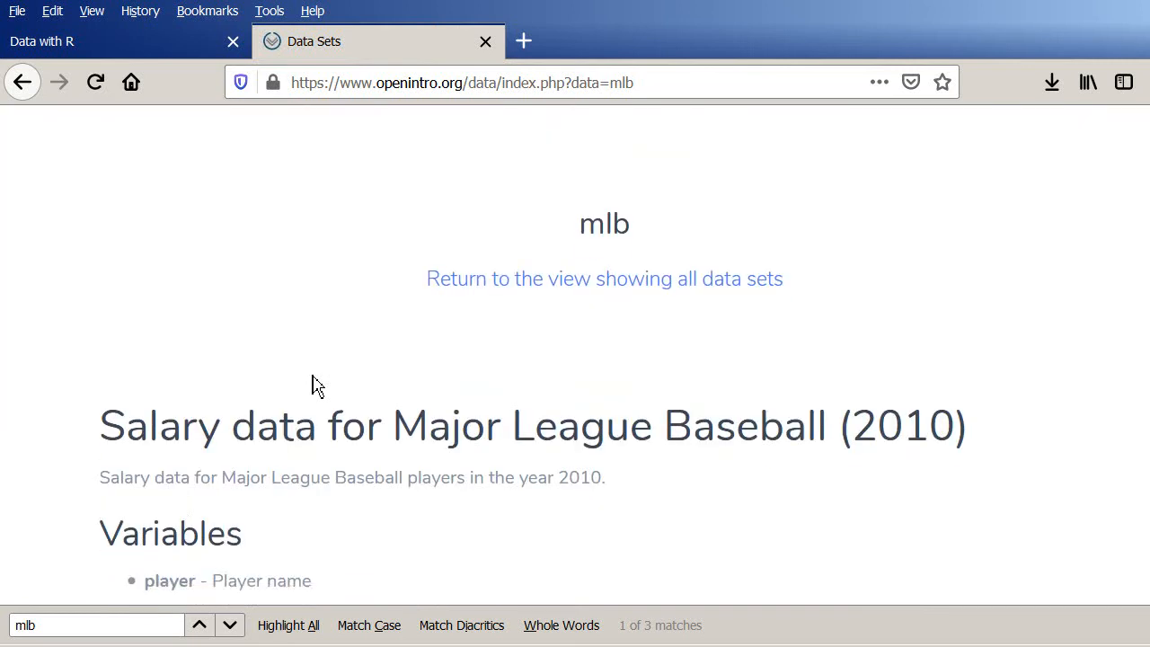
scroll(290, 369, "down", 4)
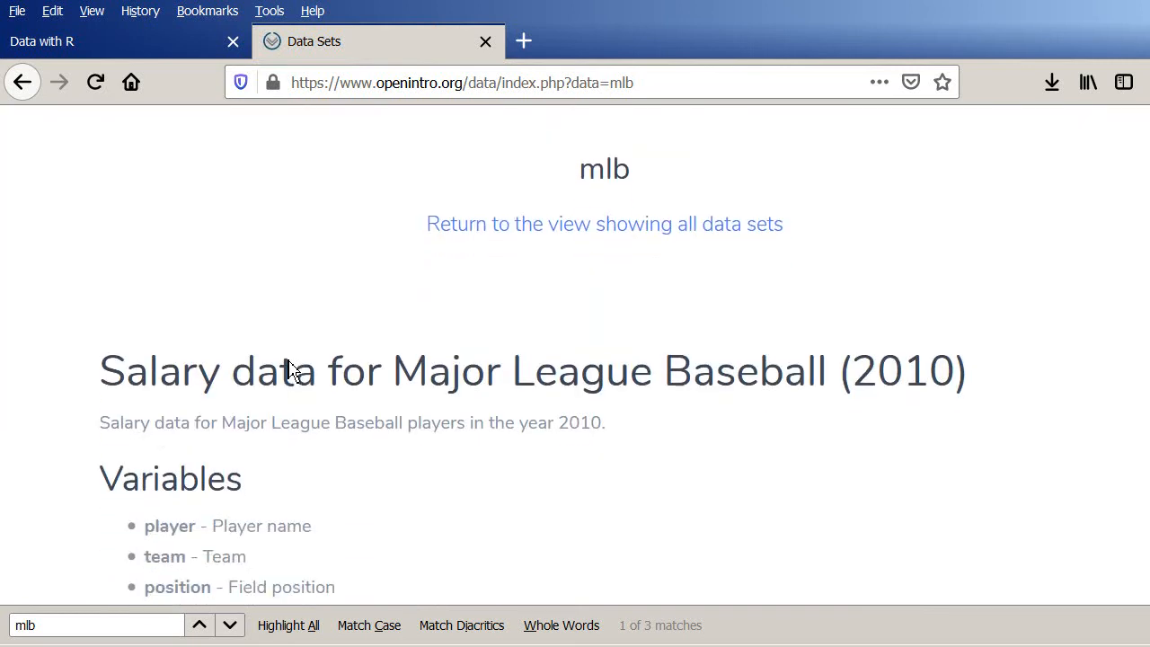
scroll(414, 354, "down", 2)
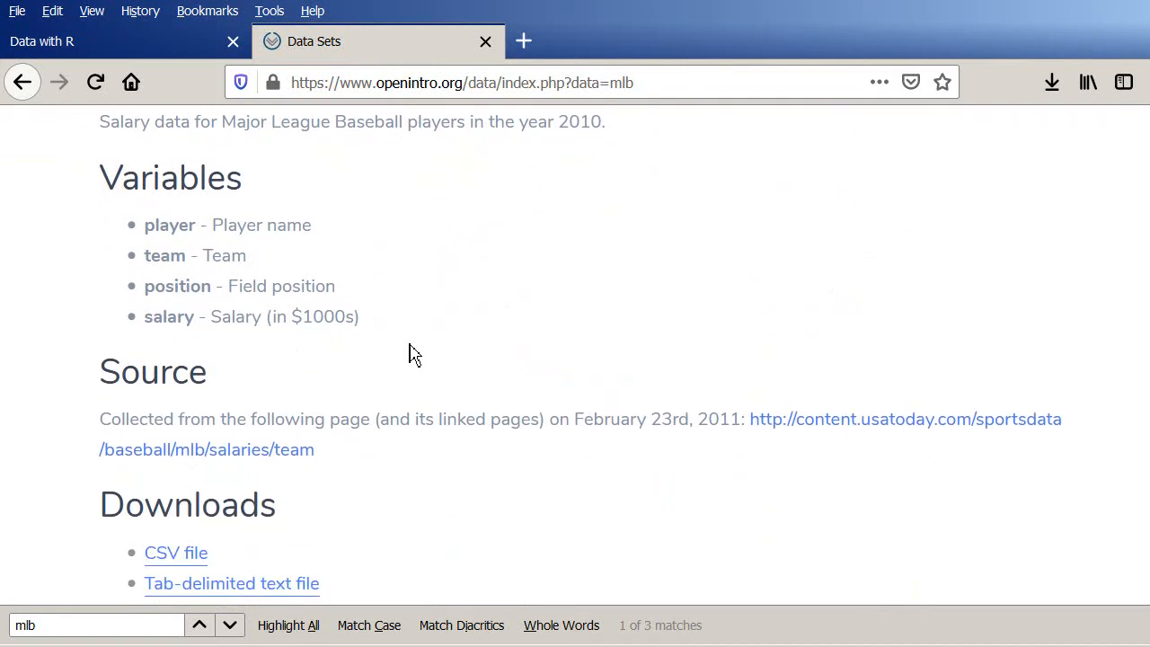
scroll(413, 353, "down", 4)
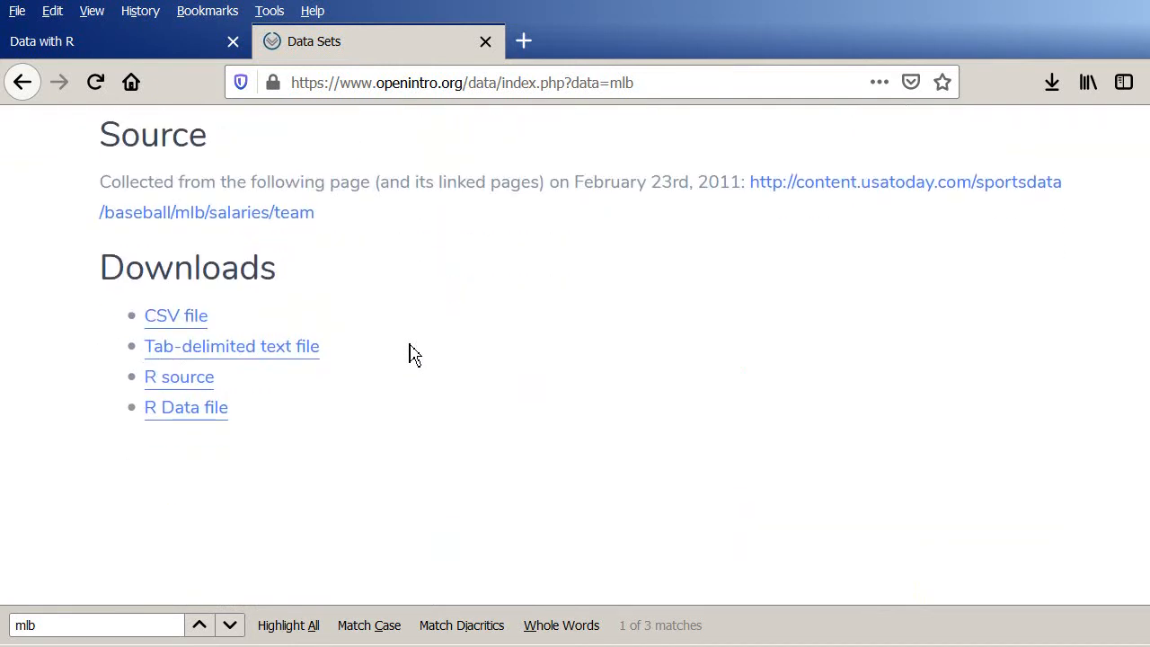
right_click(188, 323)
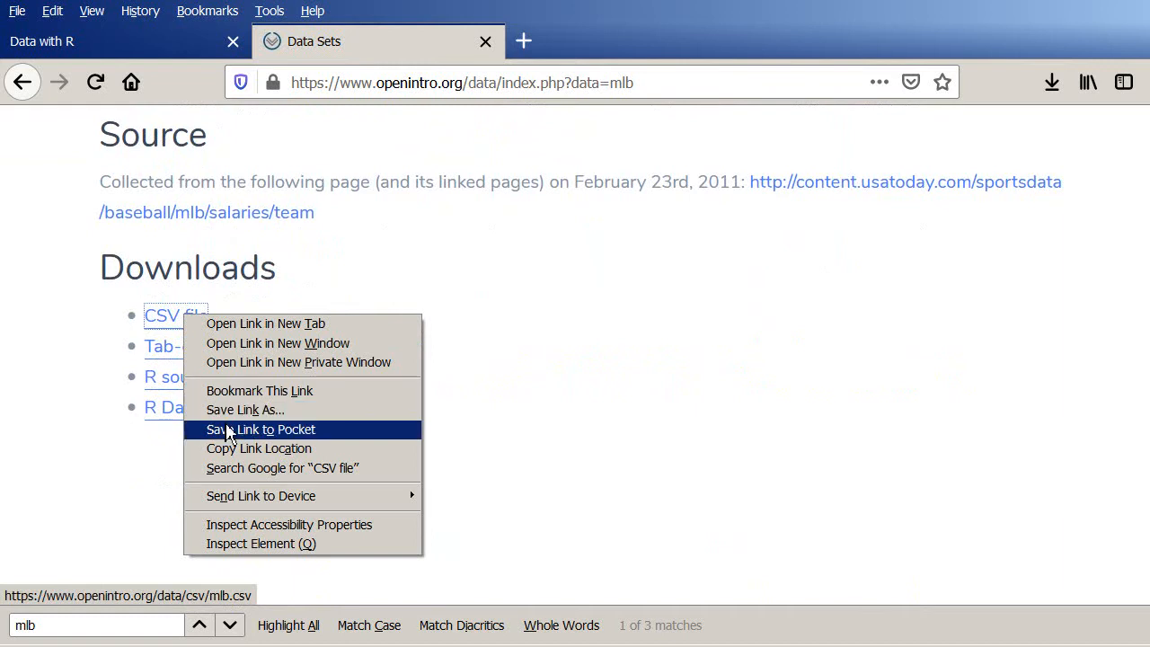
left_click(232, 461)
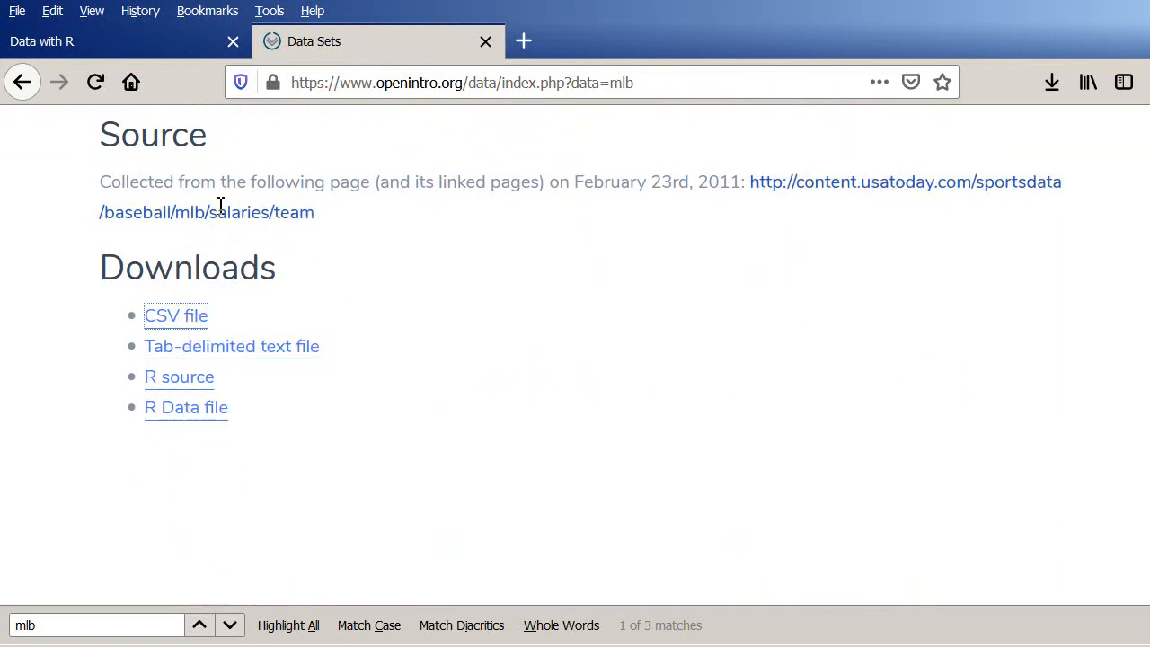
Step: Switch to RStudio and, after a few blank prompts, enter baseball <- read.csv(file = '...') with the copied mlb.csv link
key("alt+Tab")
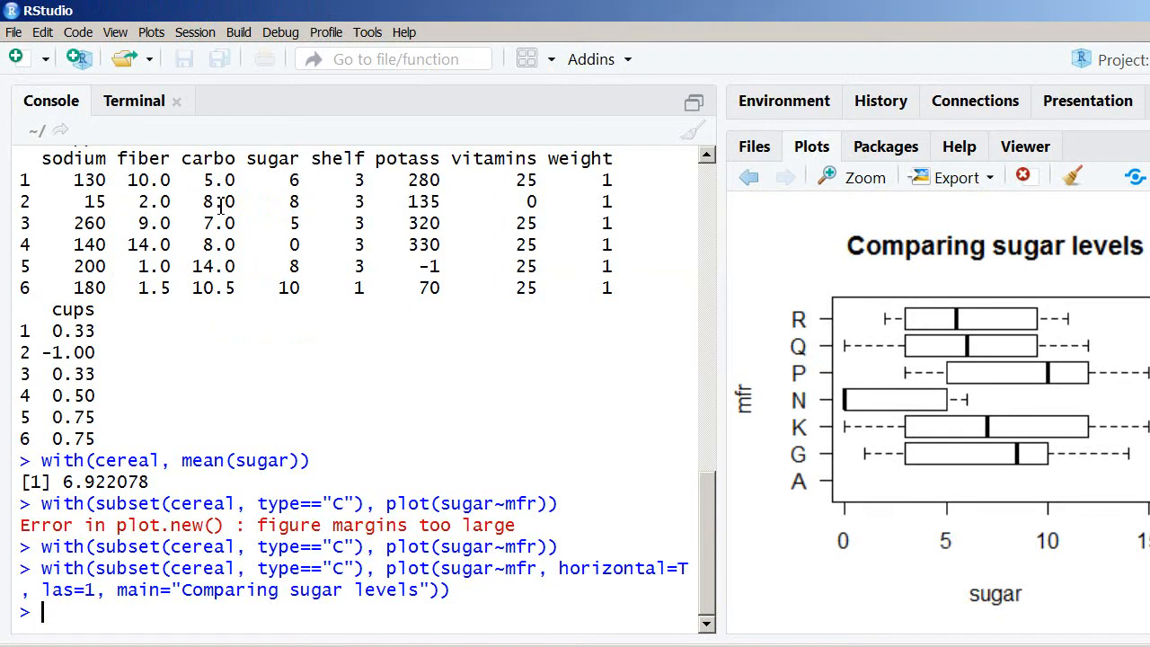
key("Return")
key("Return")
key("Return")
type("baseball")
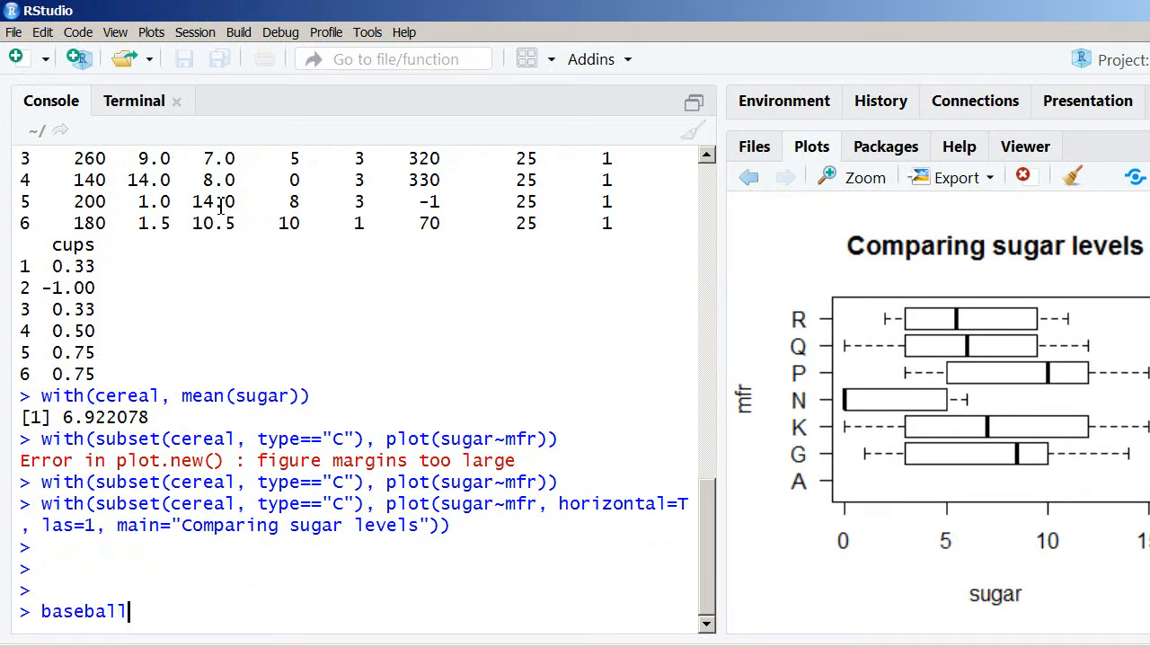
type(" <- read.csv(fi")
key("Tab")
key("Tab")
type("'")
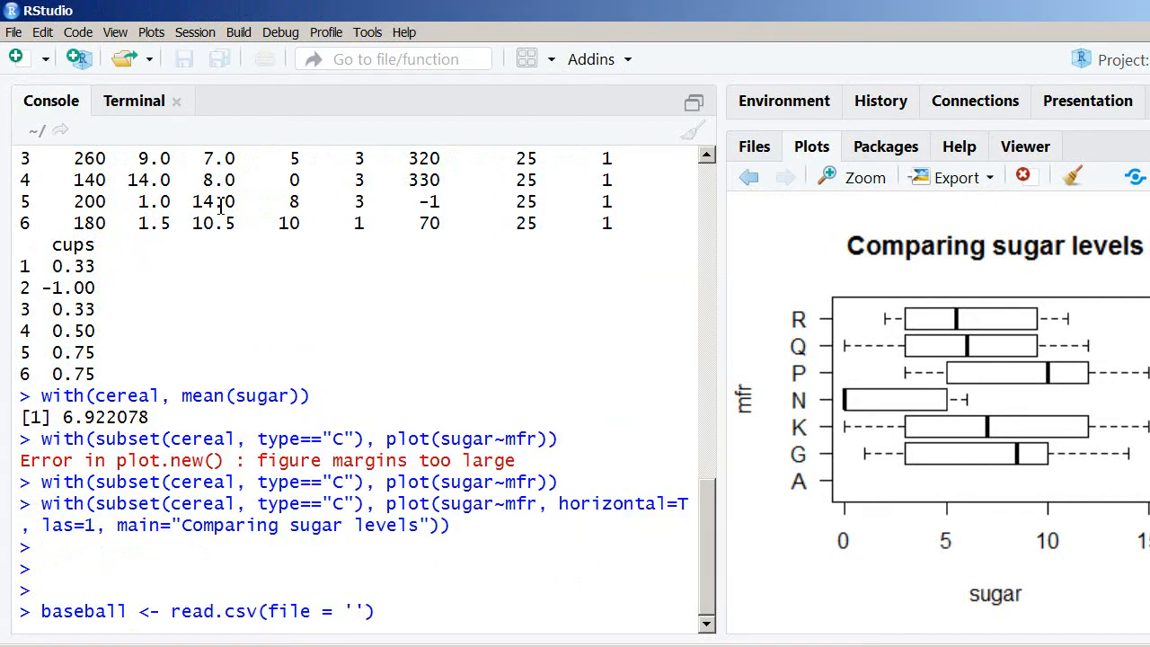
key("ctrl+v")
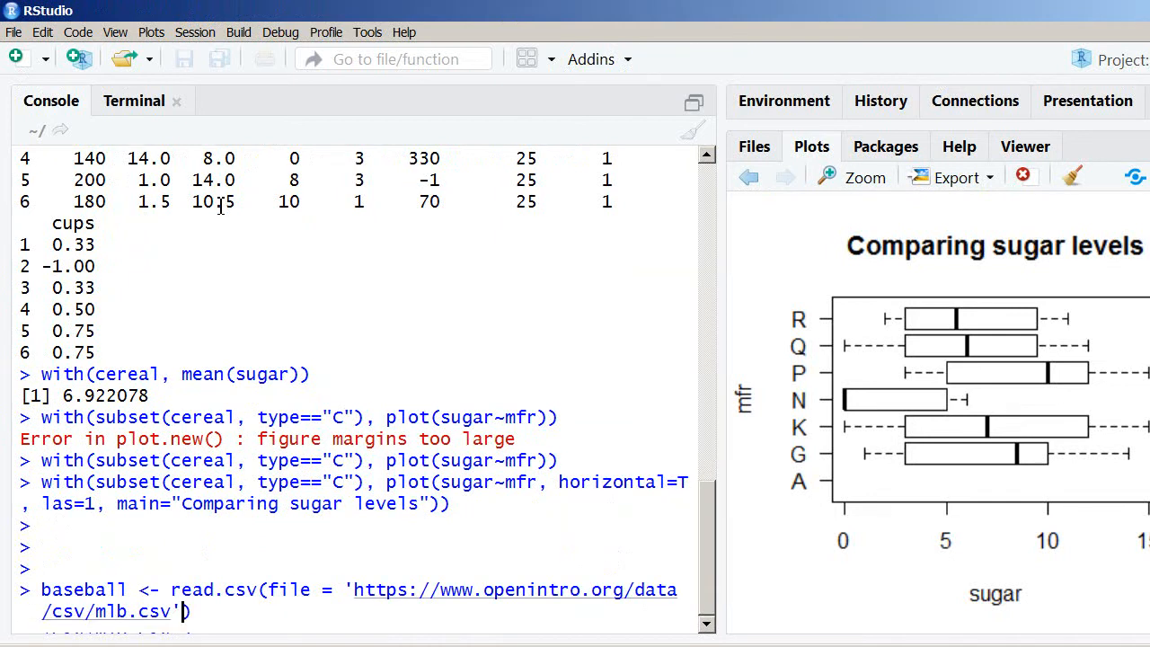
Step: Add the arguments header = T and stringsAsFactors = F to the read.csv call and run it
type(", header")
key("Tab")
type("T, ")
type("str")
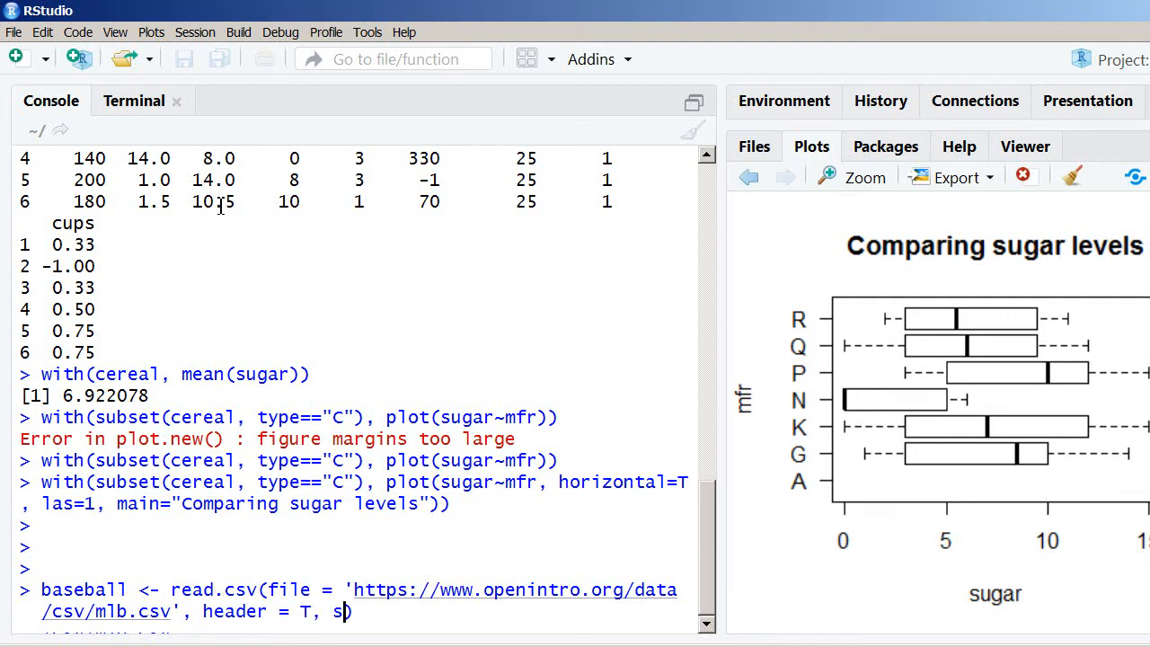
type("ing")
key("Tab")
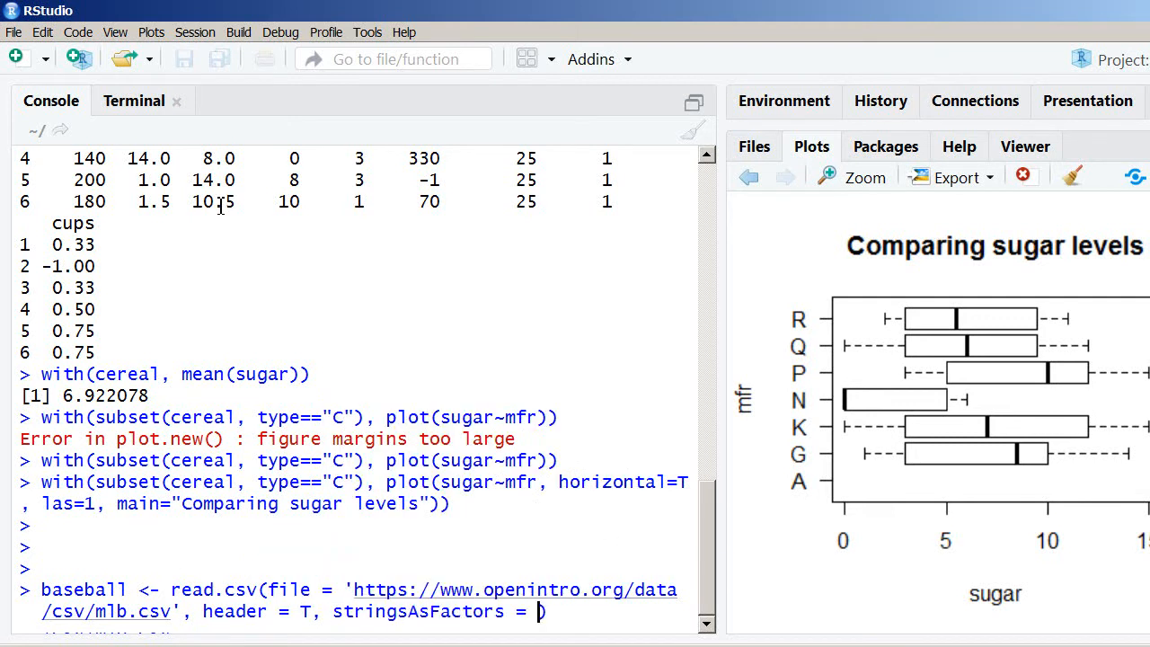
type("F")
key("Return")
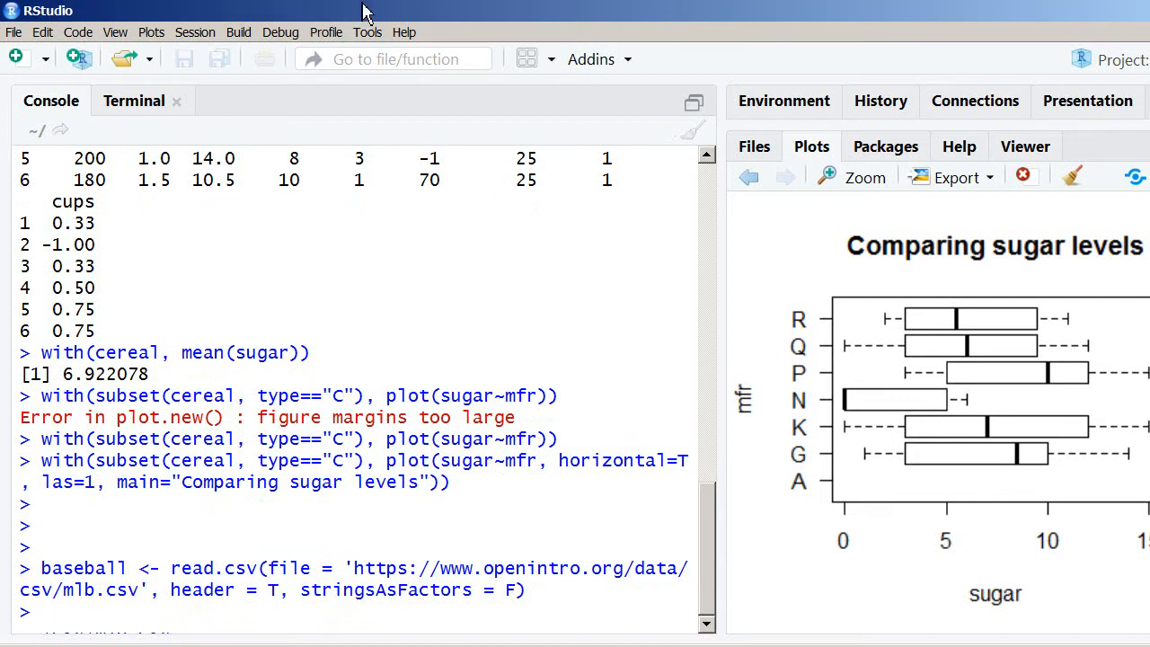
Step: Expand the environment pane and collapse the variable details of the cereal data
left_click_drag(787, 121, 789, 123)
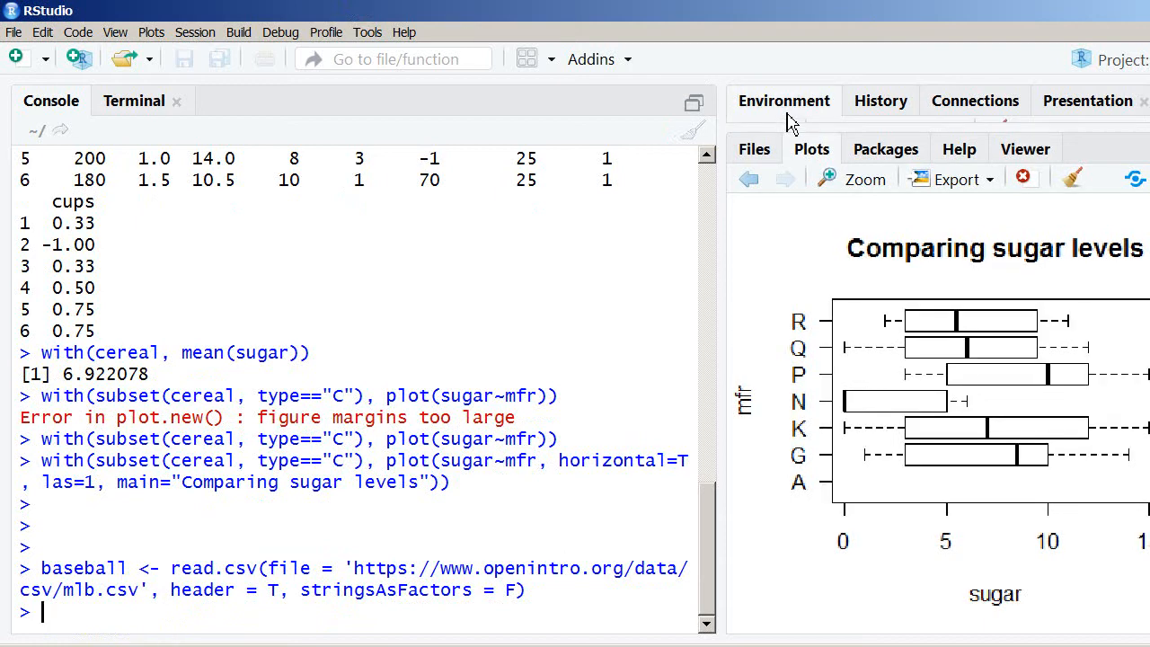
left_click(787, 120)
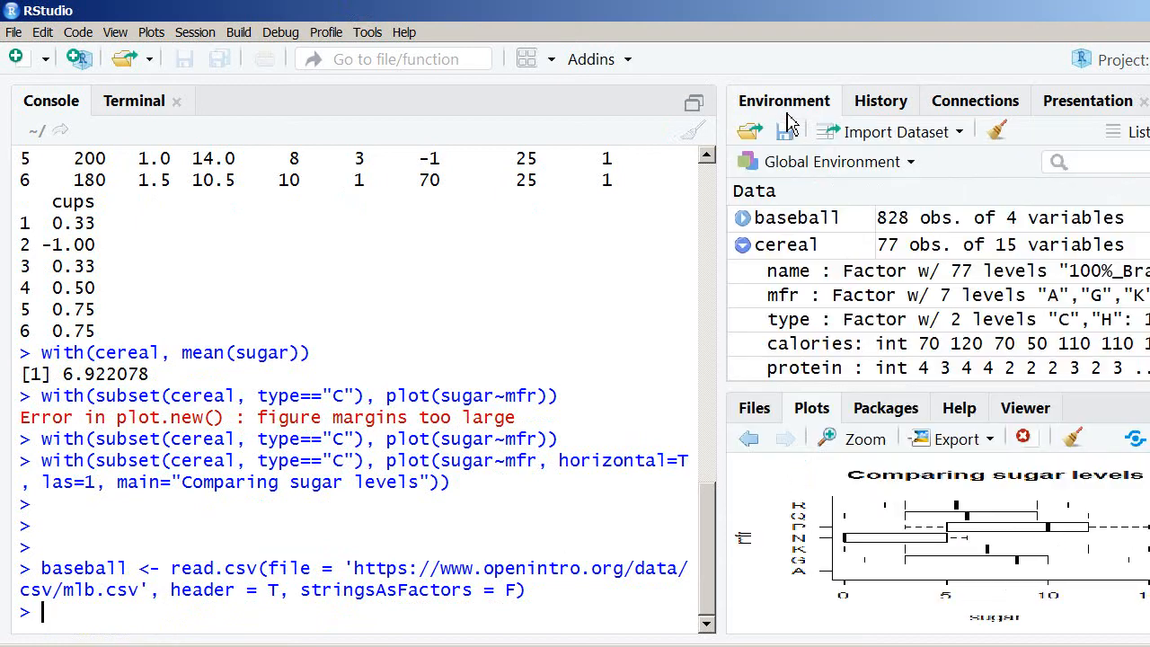
left_click(743, 245)
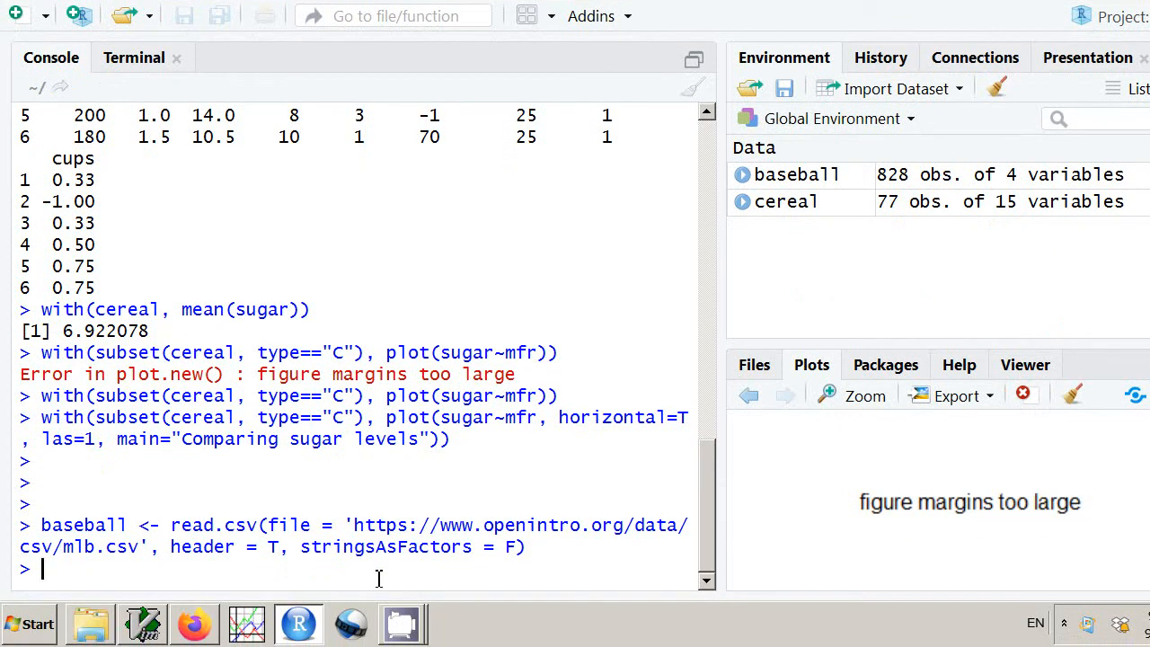
Step: Check the dimensions and column names of the baseball data frame by running dim(baseball) and names(baseball)
type("dim(baseba")
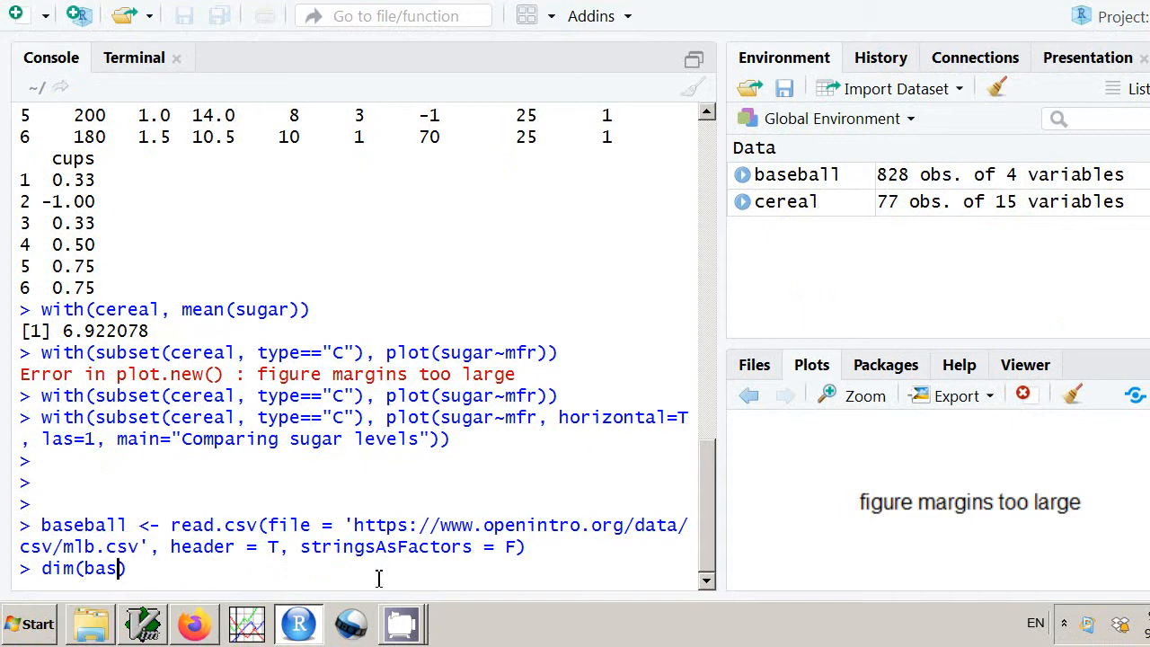
type("ll")
key("Return")
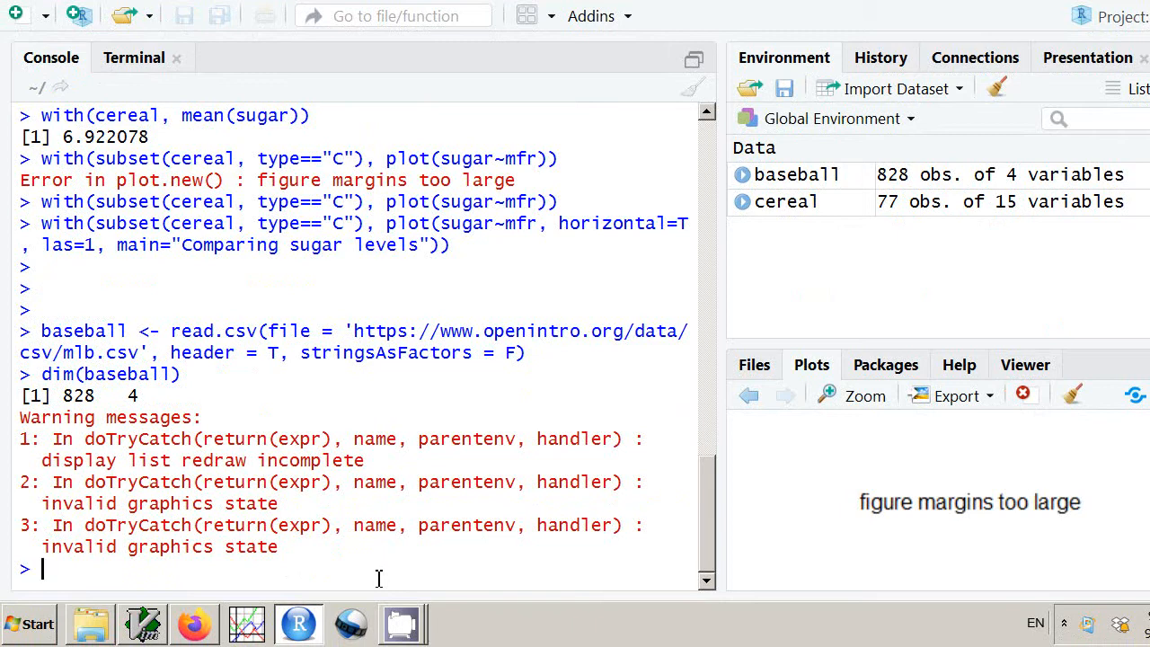
type("names(bas")
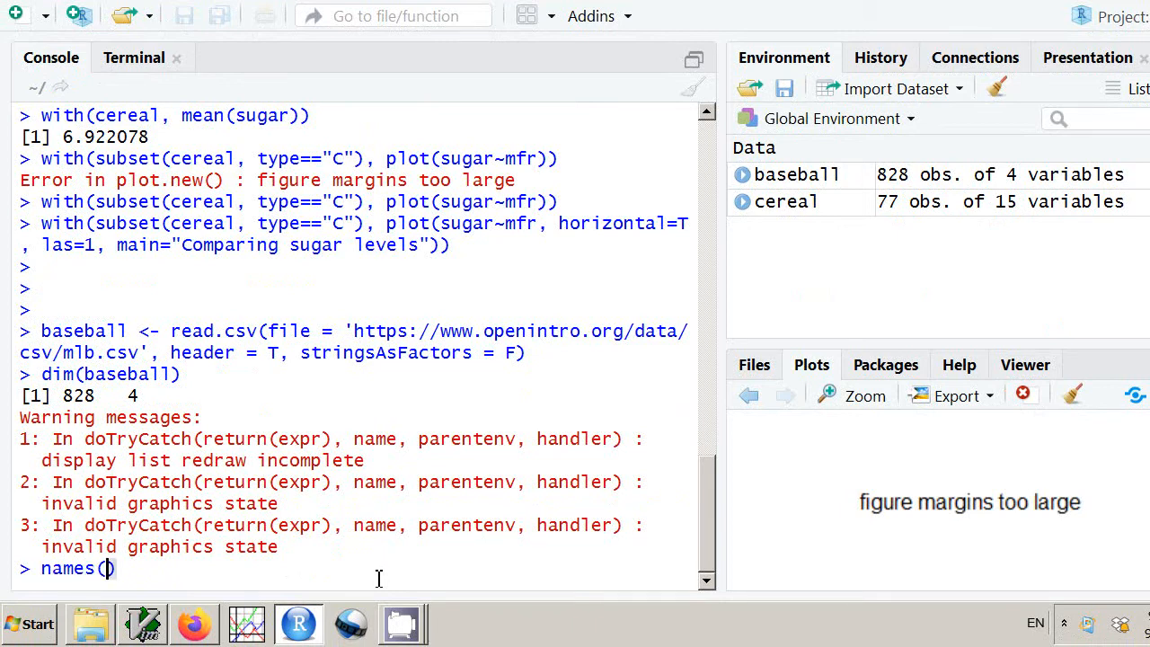
type("eball")
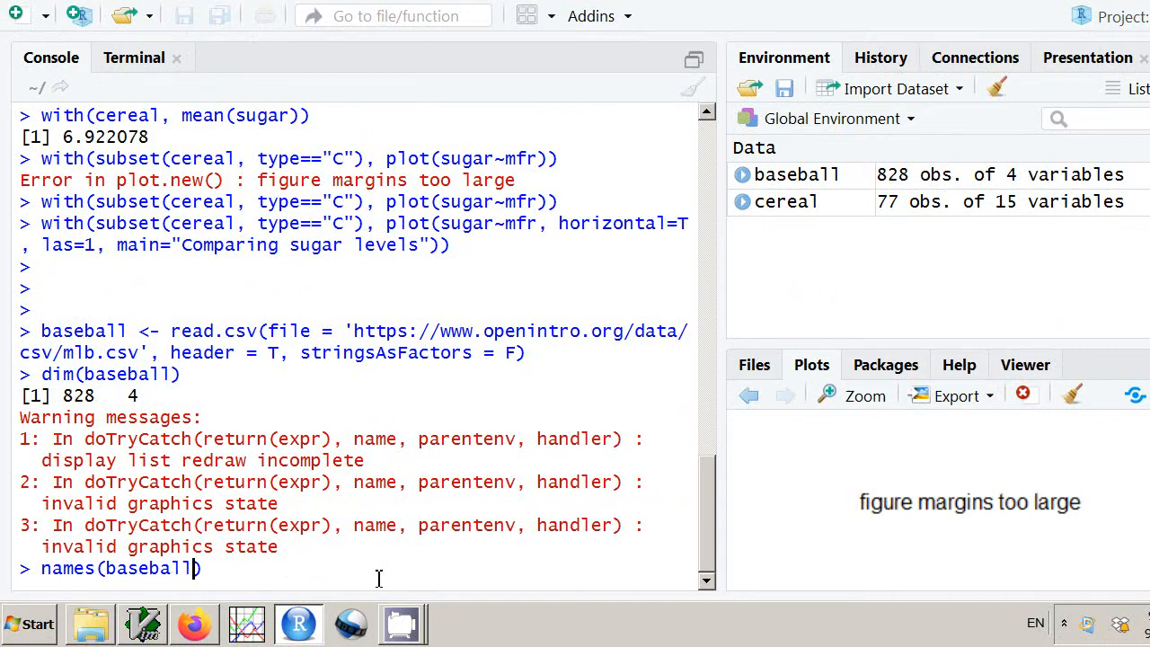
key("Return")
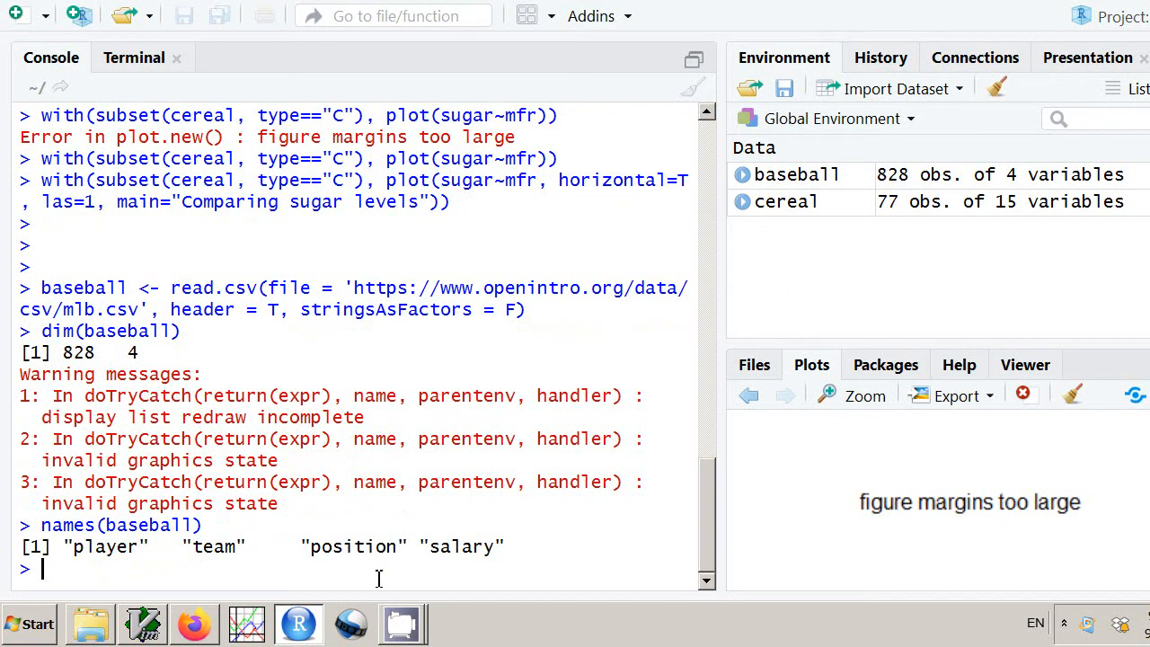
Step: Compute the average salary of all players by running with(baseball, mean(salary))
type("with(baseball, ")
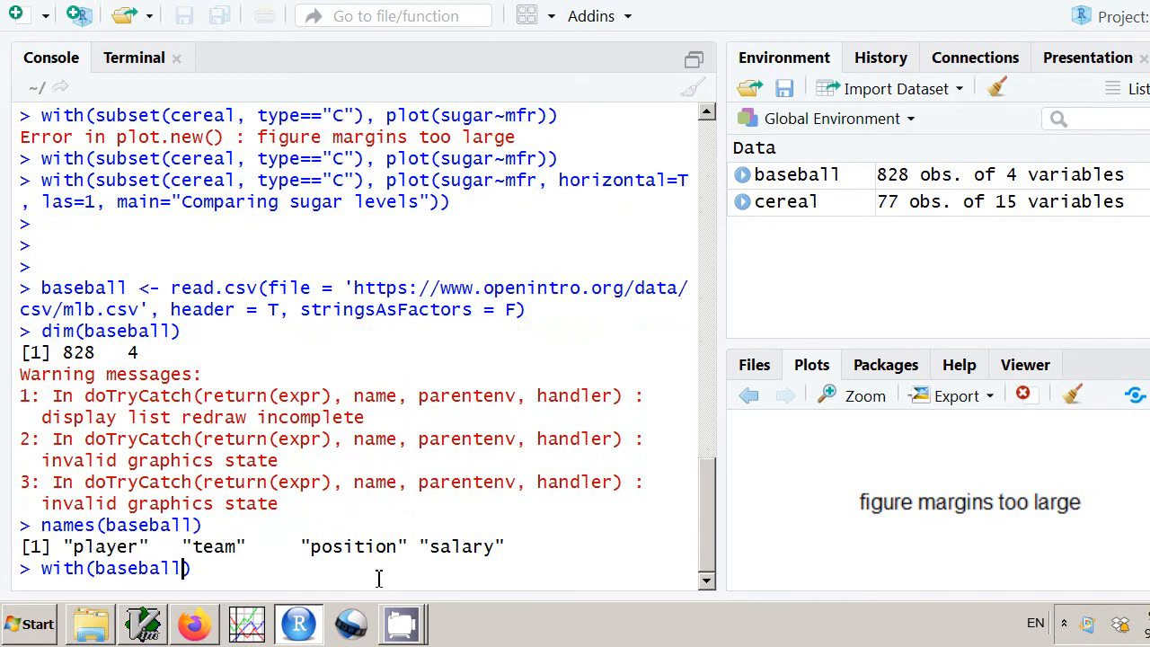
type("mean(sal")
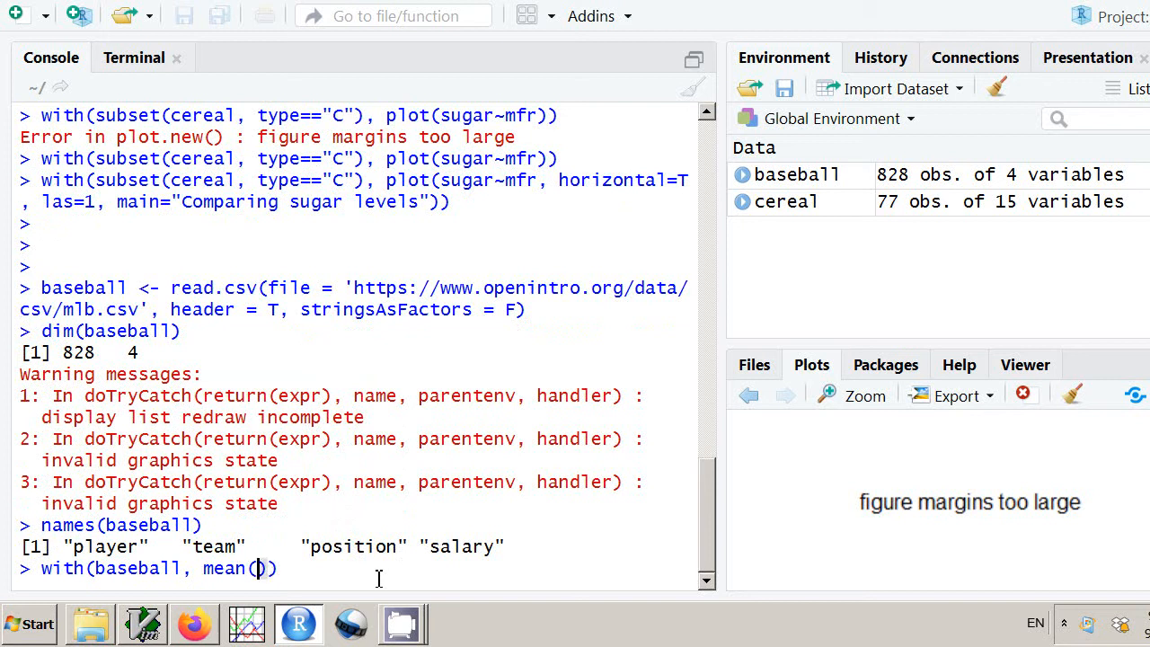
type("ary)")
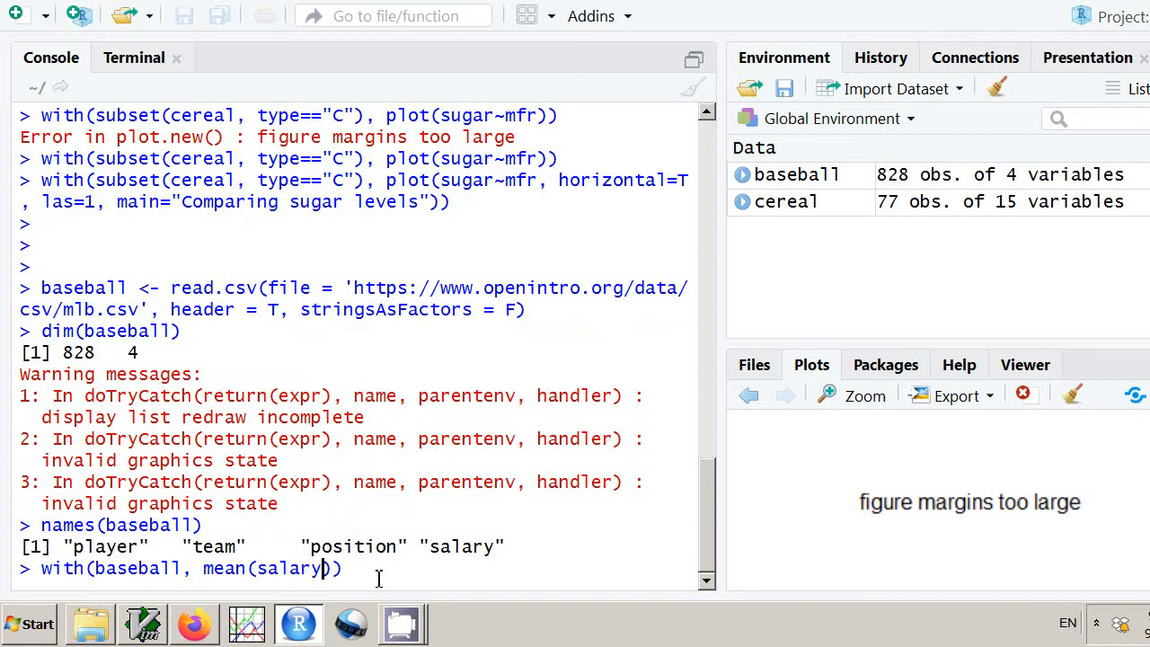
key("Return")
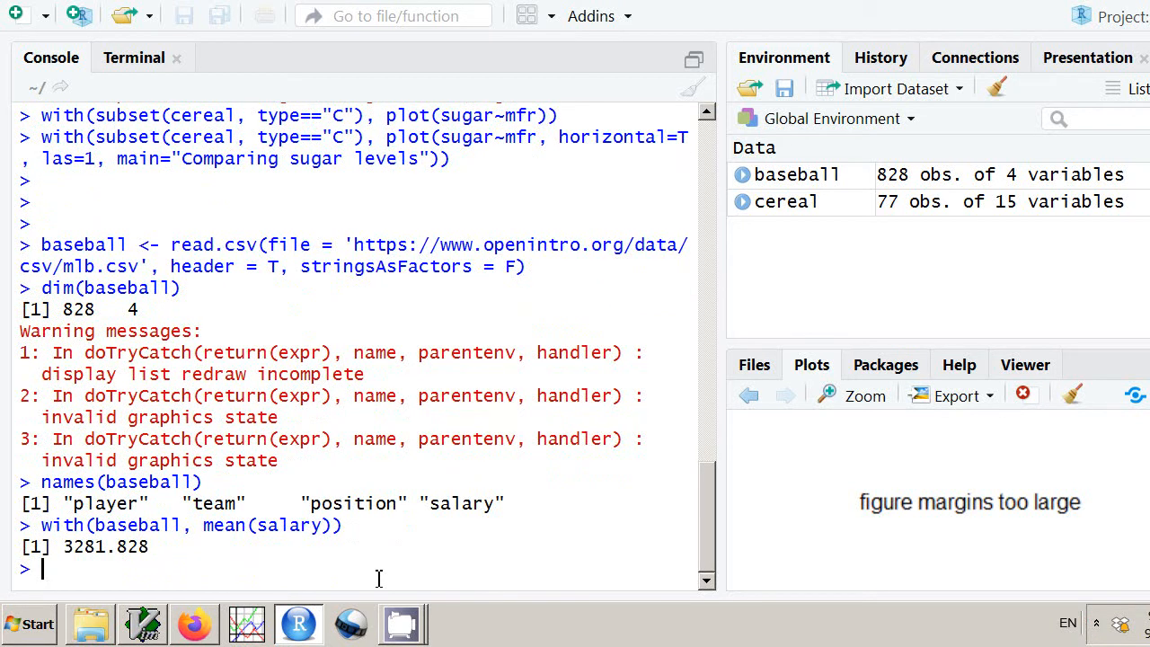
Step: Try to compute group means by running with(baseball, by(position, salary, mean))
type("with(")
type("baseba")
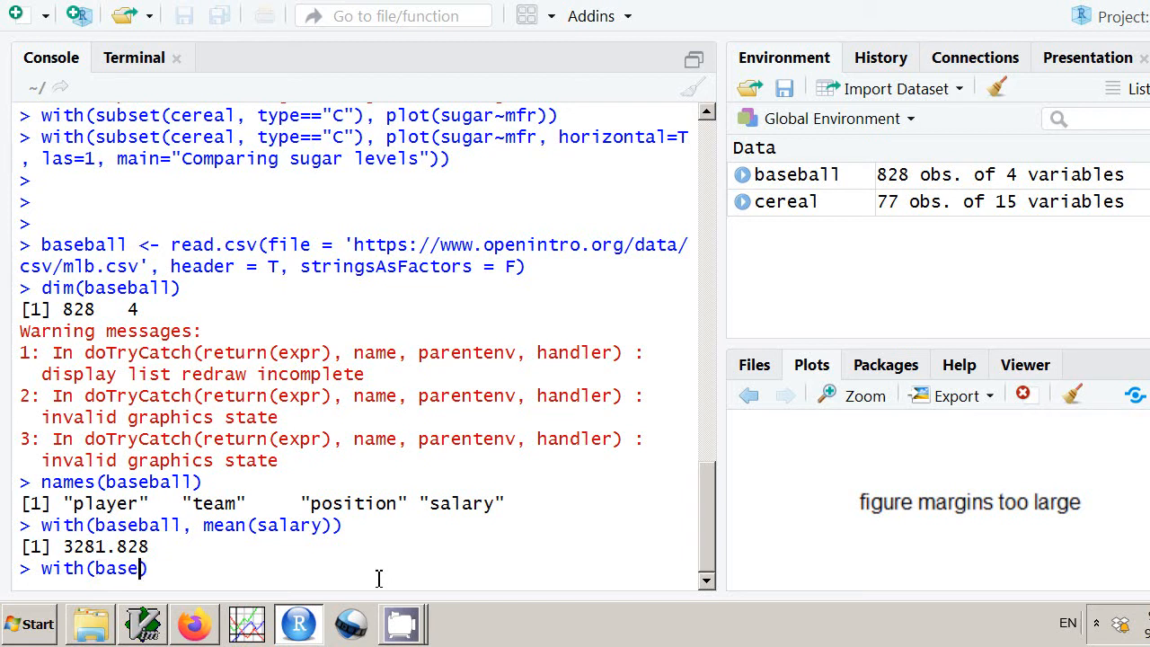
type("ll, by(position, ")
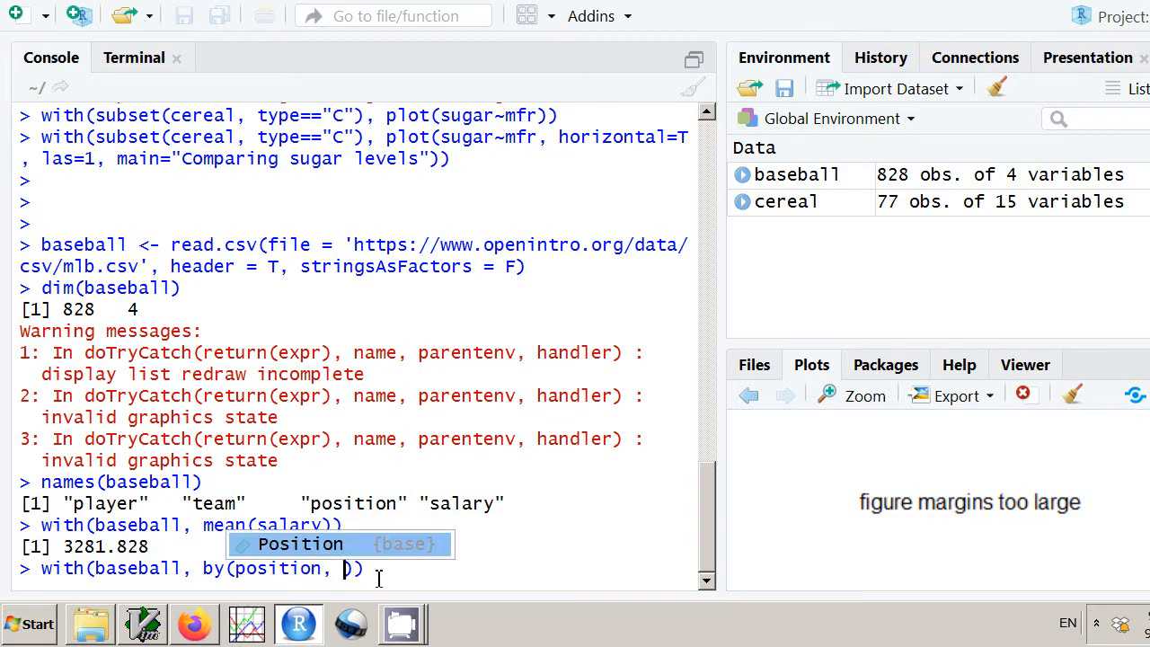
type("salary, ")
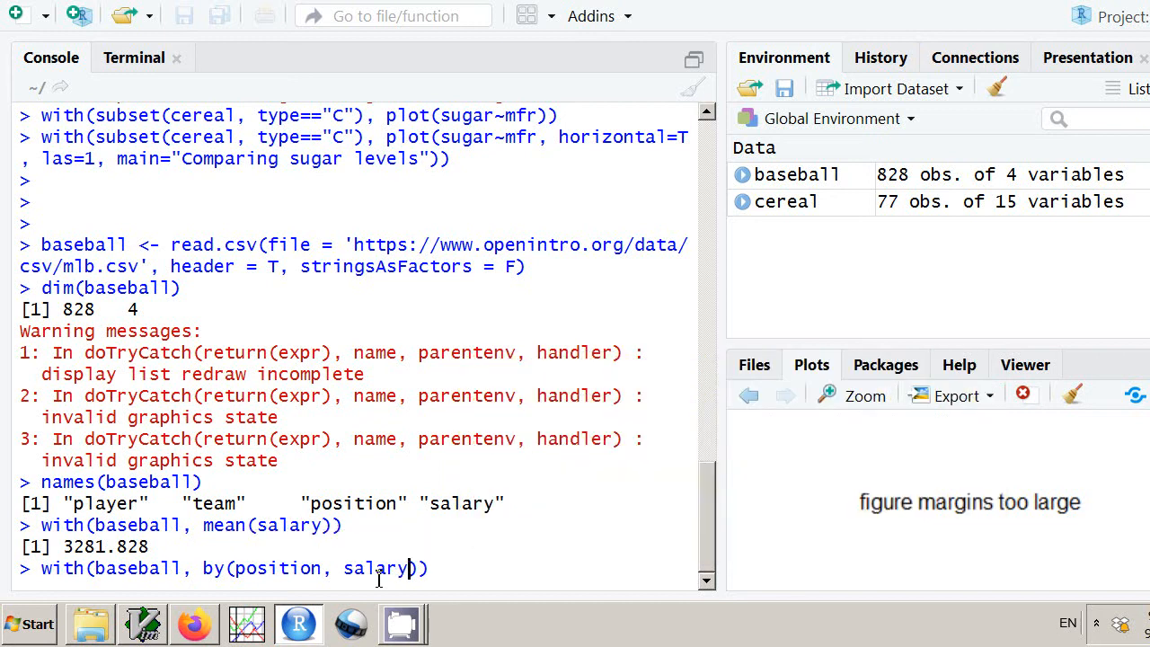
type("mean")
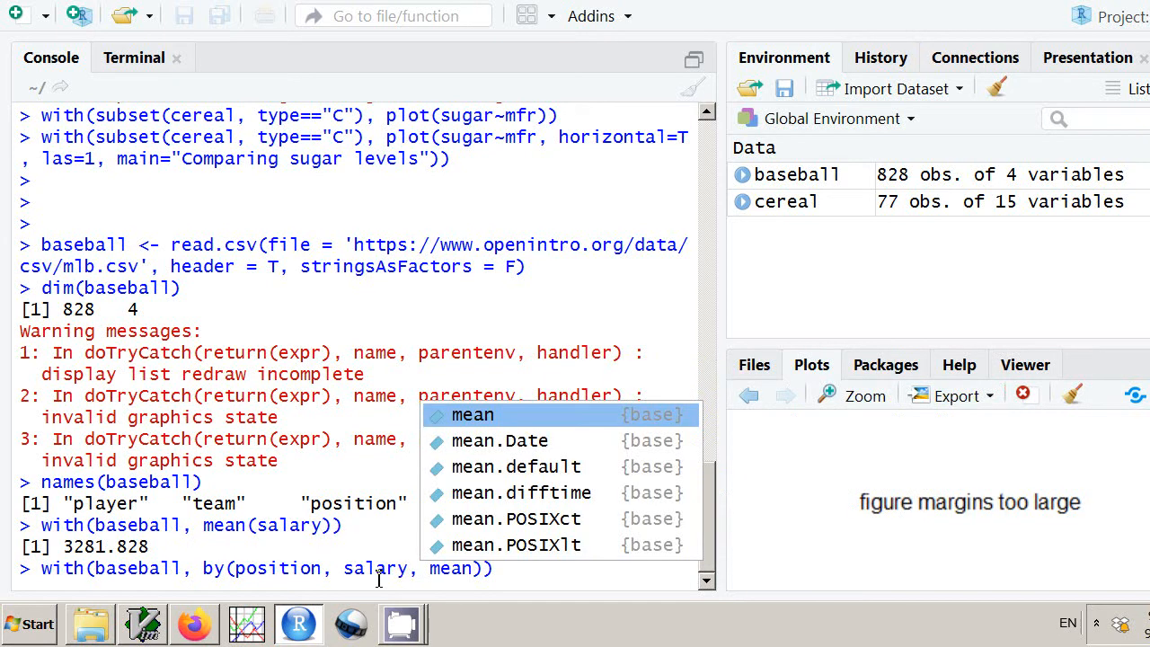
type("))")
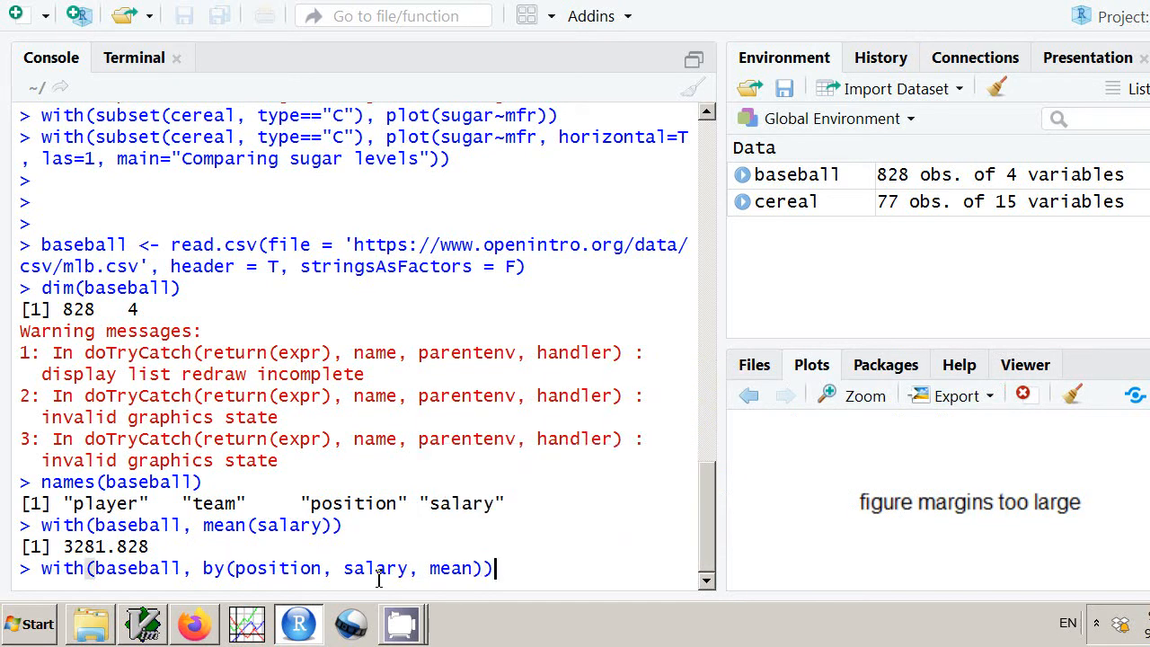
key("Return")
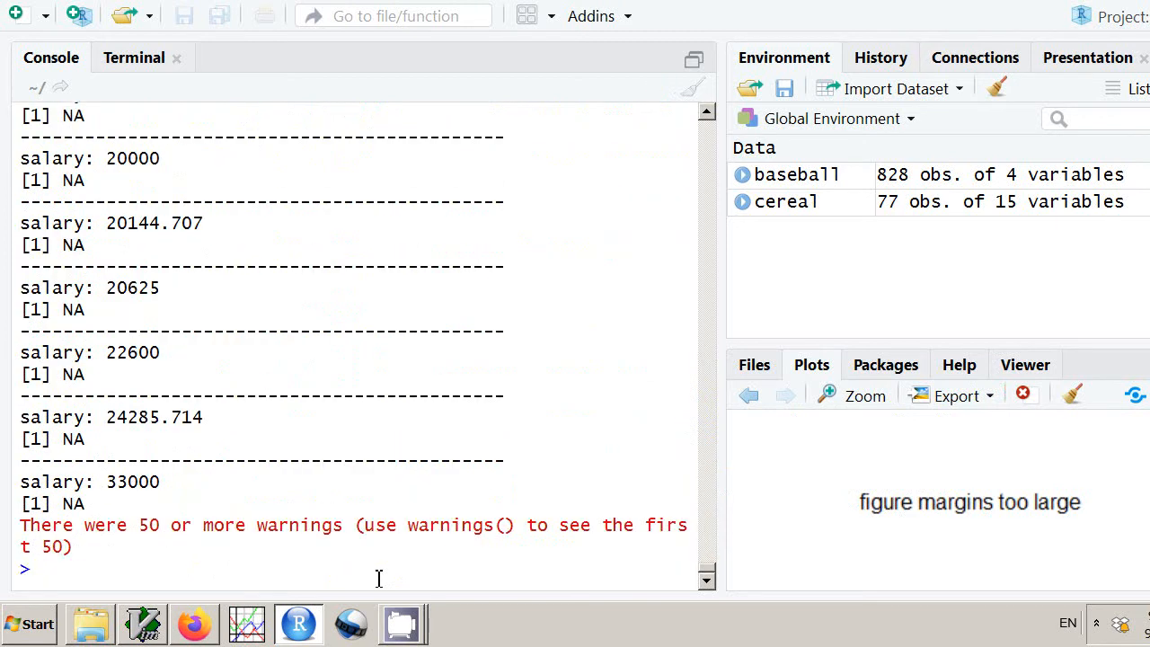
Step: Swap the first two arguments of the previous by call and run with(baseball, by(salary, position, mean))
key("Up")
key("Left")
key("Left")
key("Left")
key("Left")
key("Left")
key("Left")
key("Left")
key("Left")
key("Left")
key("Left")
key("Left")
key("Left")
key("Left")
key("Left")
key("Left")
key("Left")
key("Left")
key("Left")
key("Left")
key("Left")
key("Left")
key("Left")
key("Left")
type("salary,")
key("Right")
key("Right")
key("Right")
key("Right")
key("Right")
key("Right")
key("Right")
key("Right")
key("Right")
key("Right")
key("Right")
key("Right")
key("Right")
key("Right")
key("Right")
key("Right")
key("BackSpace")
key("BackSpace")
key("BackSpace")
key("BackSpace")
key("BackSpace")
key("BackSpace")
key("BackSpace")
key("BackSpace")
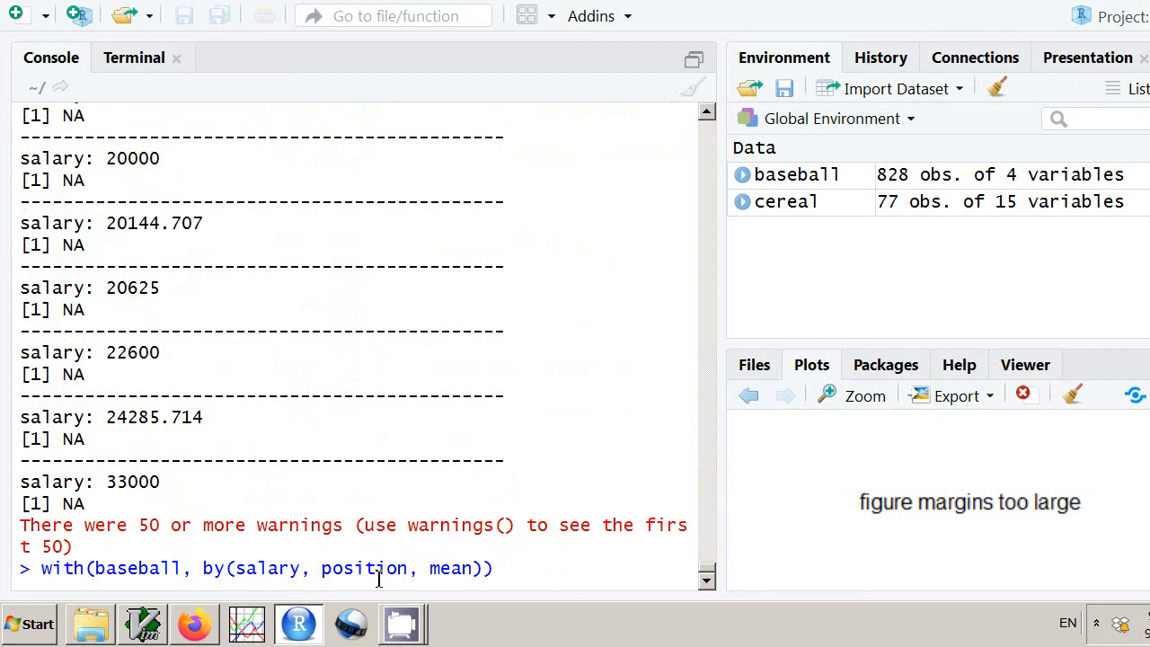
key("Return")
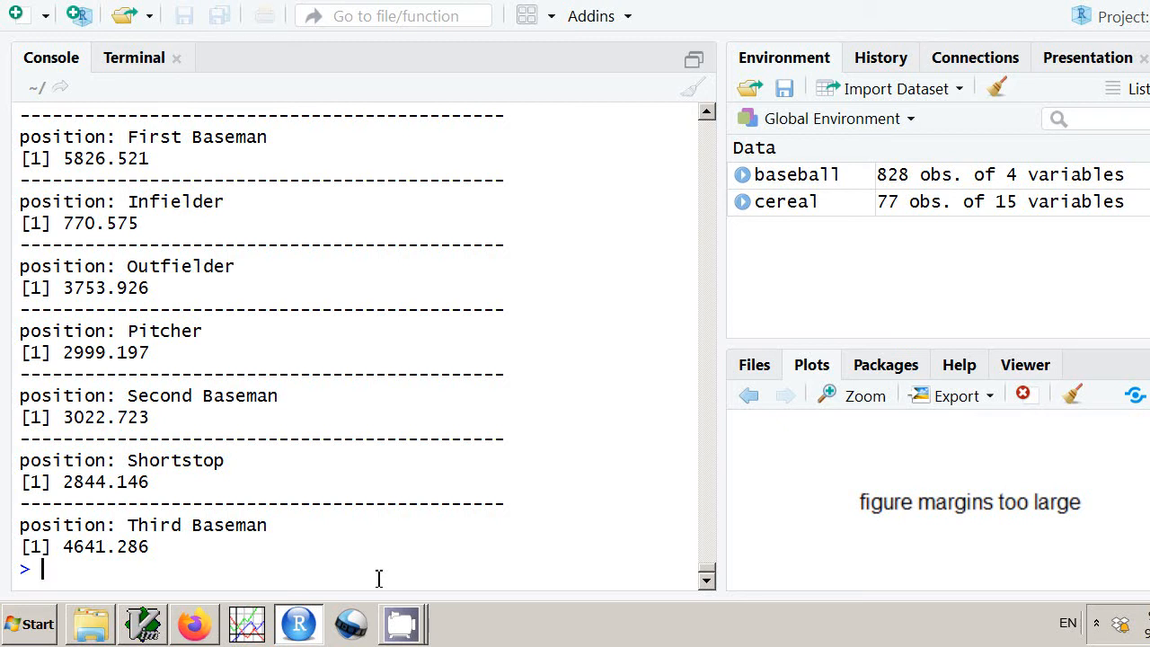
Step: Review the mean salaries listed for each position in the console output, from Catcher to Third Baseman
scroll(438, 424, "up", 1)
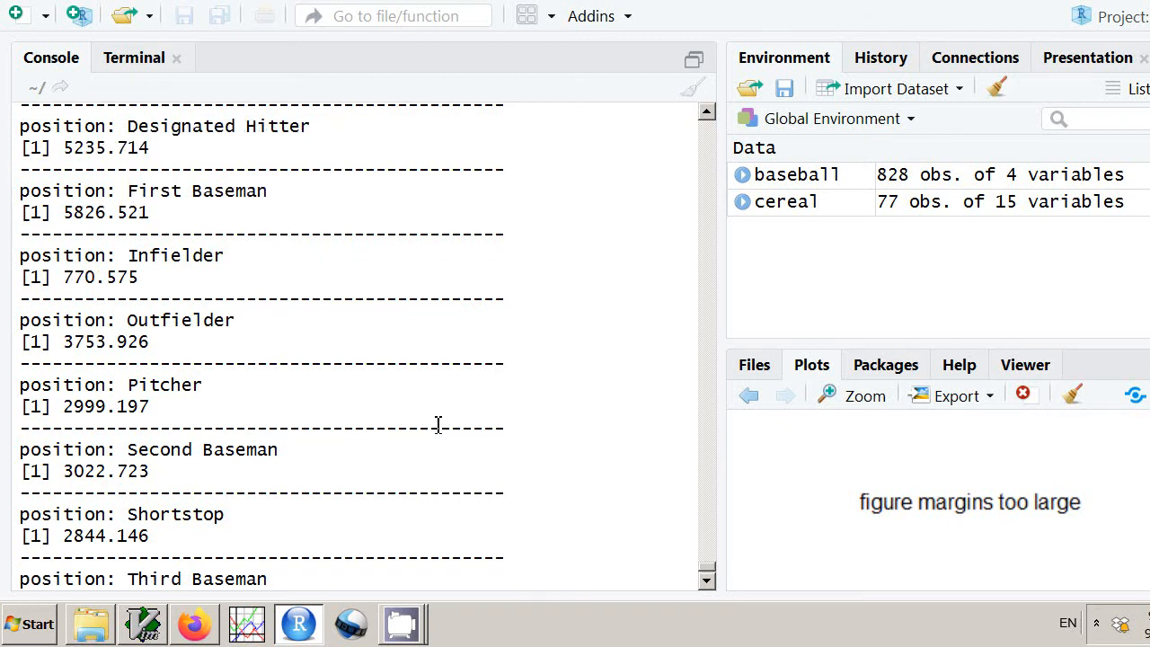
scroll(438, 424, "up", 2)
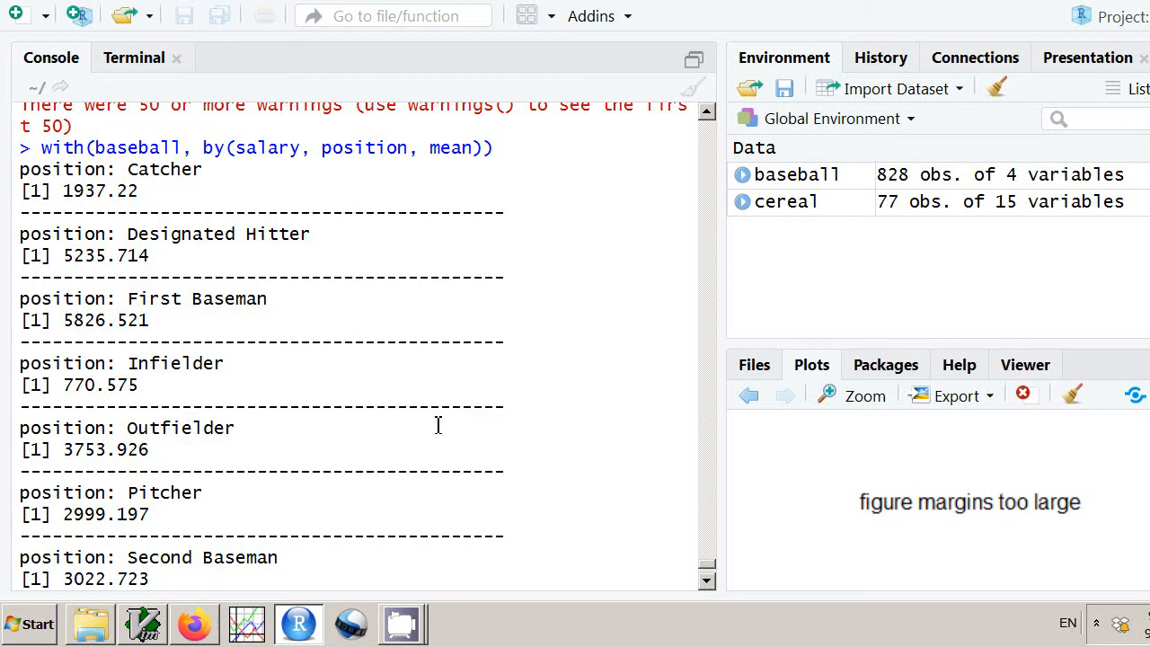
scroll(438, 424, "down", 1)
scroll(437, 424, "down", 2)
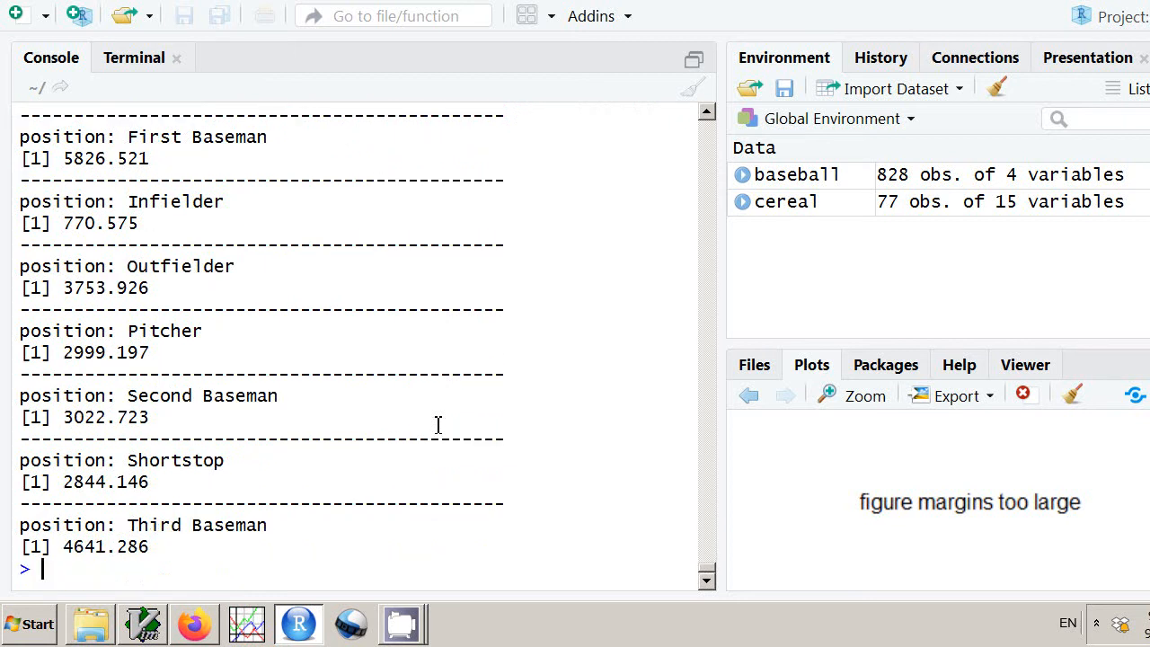
scroll(438, 425, "up", 1)
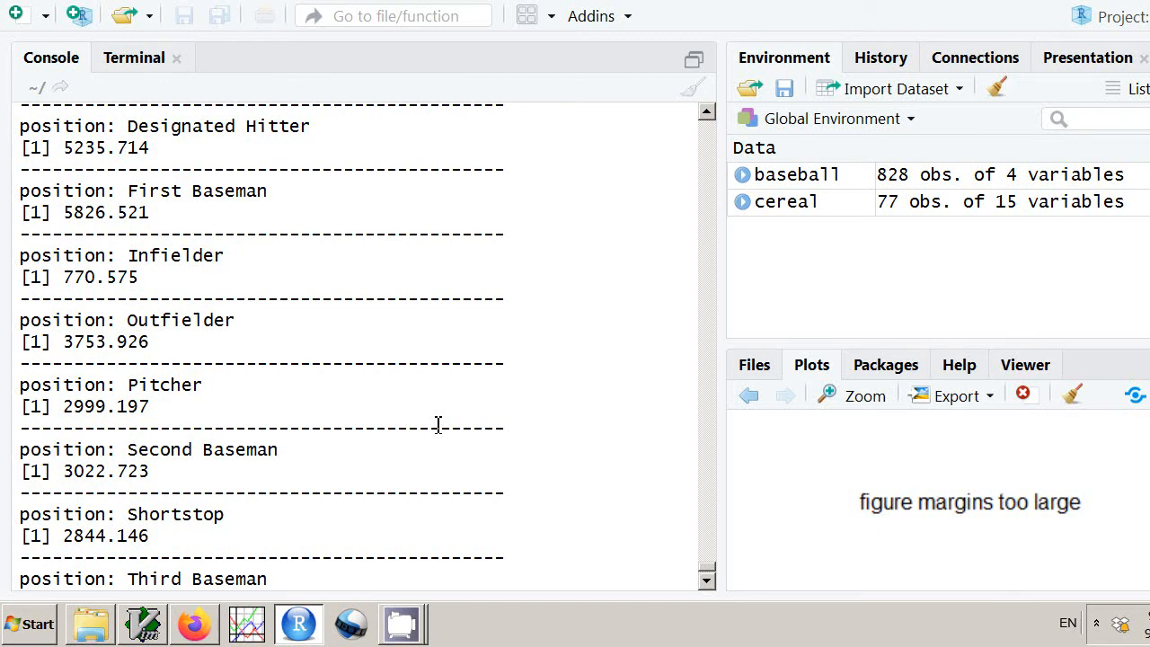
scroll(438, 424, "up", 1)
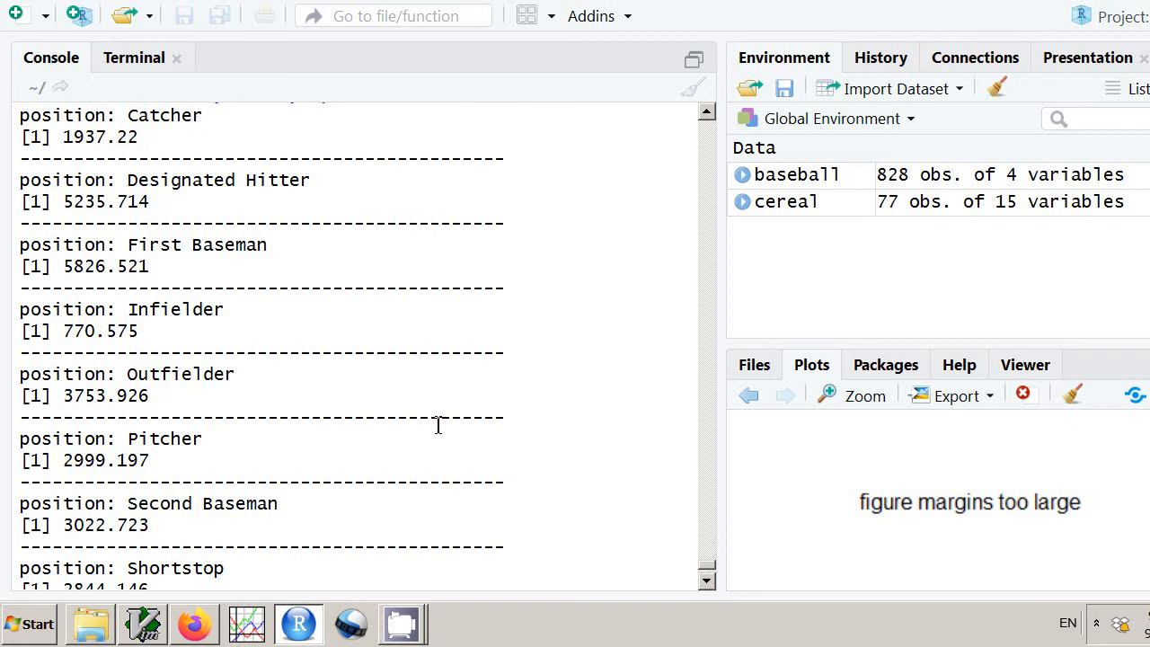
scroll(438, 424, "down", 2)
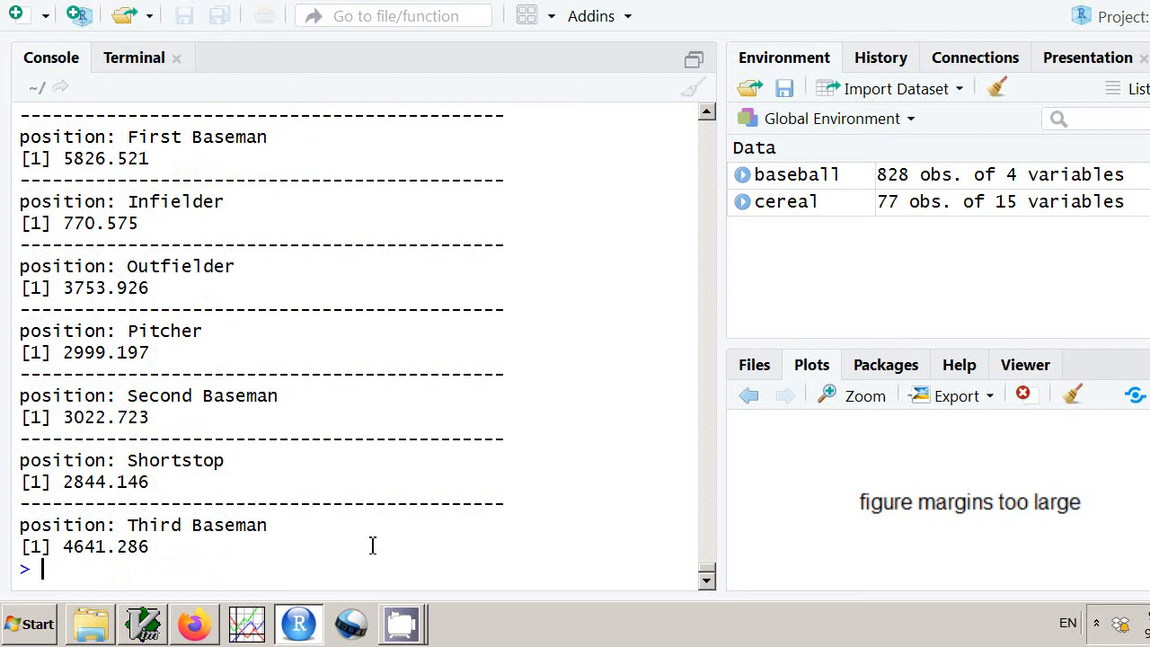
Step: List the players ordered by salary by running with(baseball, by(player, salary, sort))
type("with(baseball,")
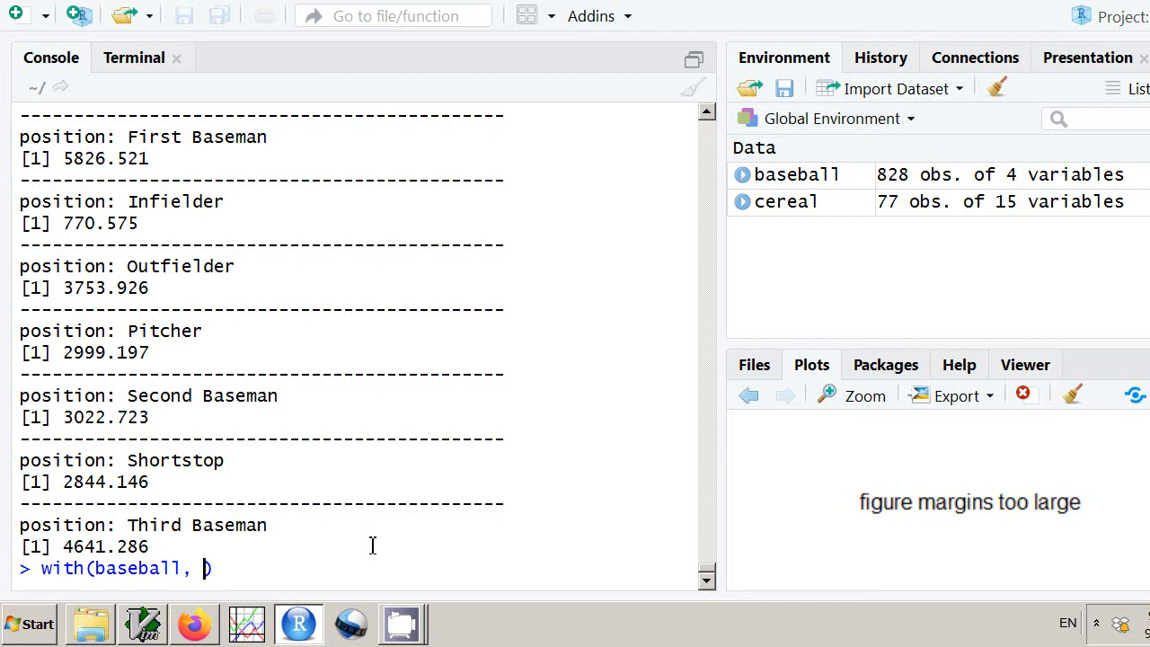
type("by(player,")
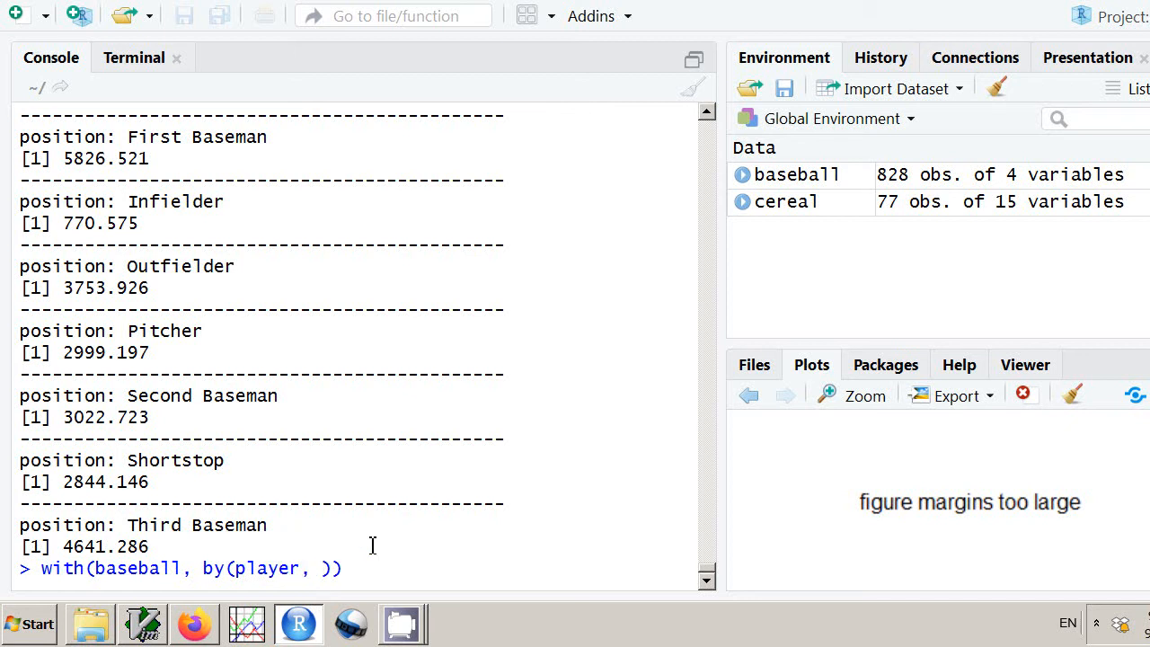
type(" salary, sor")
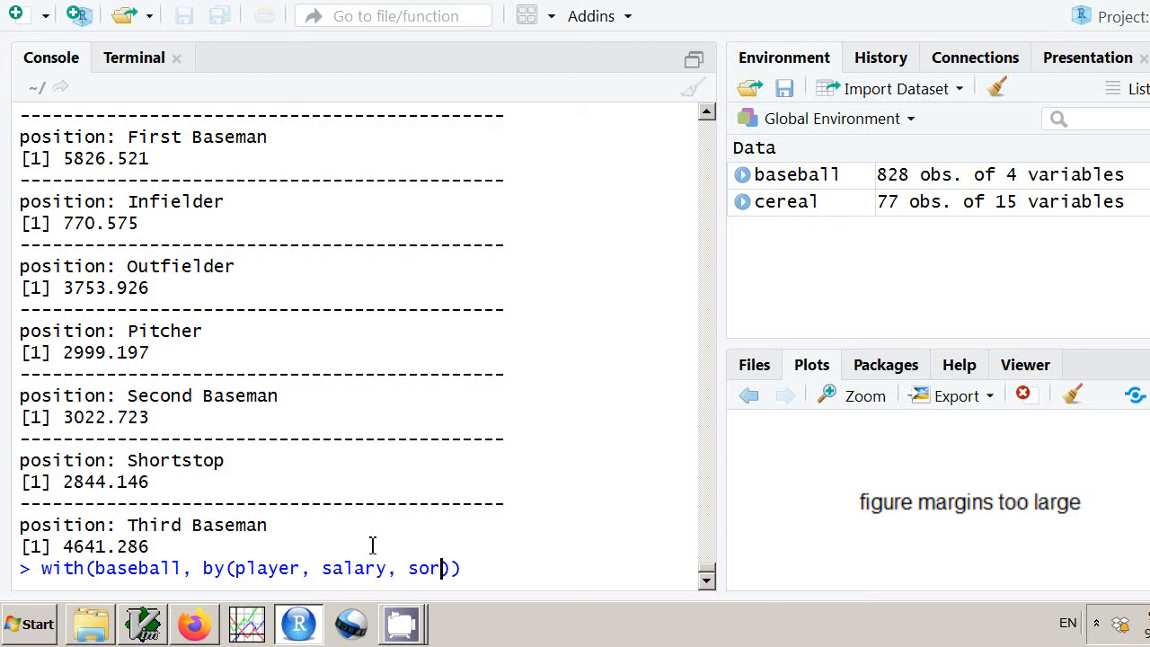
type("t))")
key("Return")
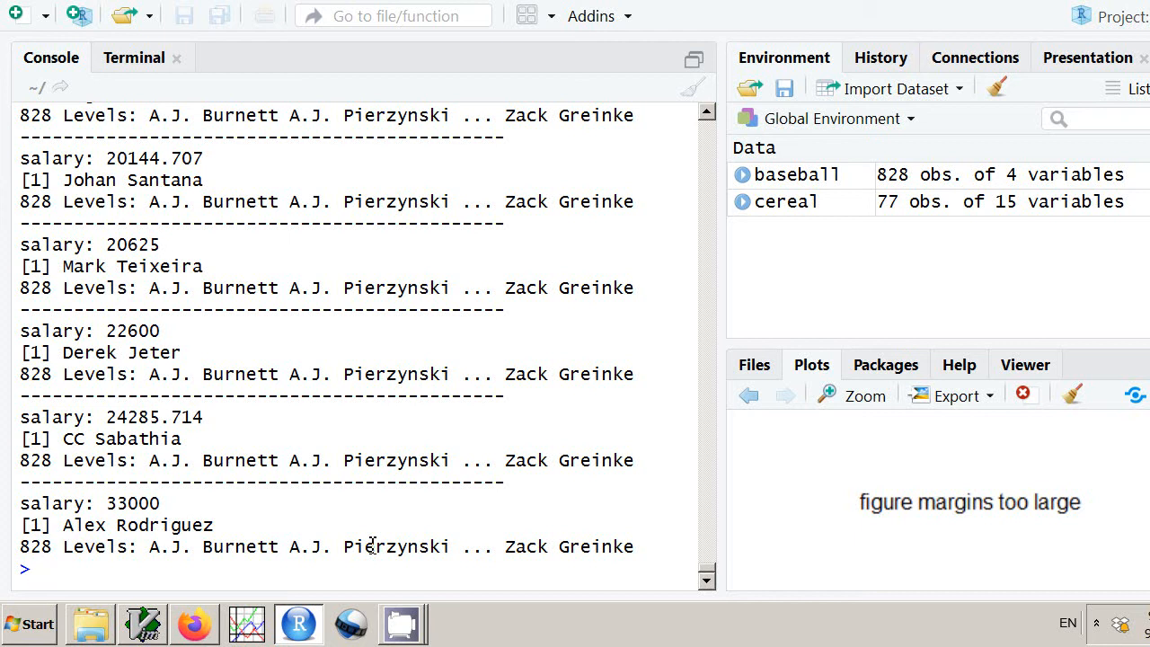
Step: Restrict the previous command to subset(baseball, team=="San Francisco Giants") and run it to list that team's players by salary
key("Up")
key("Up")
key("Left")
key("Left")
key("Left")
key("Left")
key("Left")
key("Left")
key("Left")
key("Left")
key("Left")
key("Left")
key("Left")
key("Left")
key("Left")
key("Left")
key("Left")
key("Left")
key("Left")
key("Left")
key("Left")
key("Left")
key("Left")
key("Left")
key("Left")
key("Left")
key("Left")
key("Left")
key("Left")
key("Left")
key("Left")
key("Left")
key("Left")
key("Left")
key("Left")
key("Left")
key("Left")
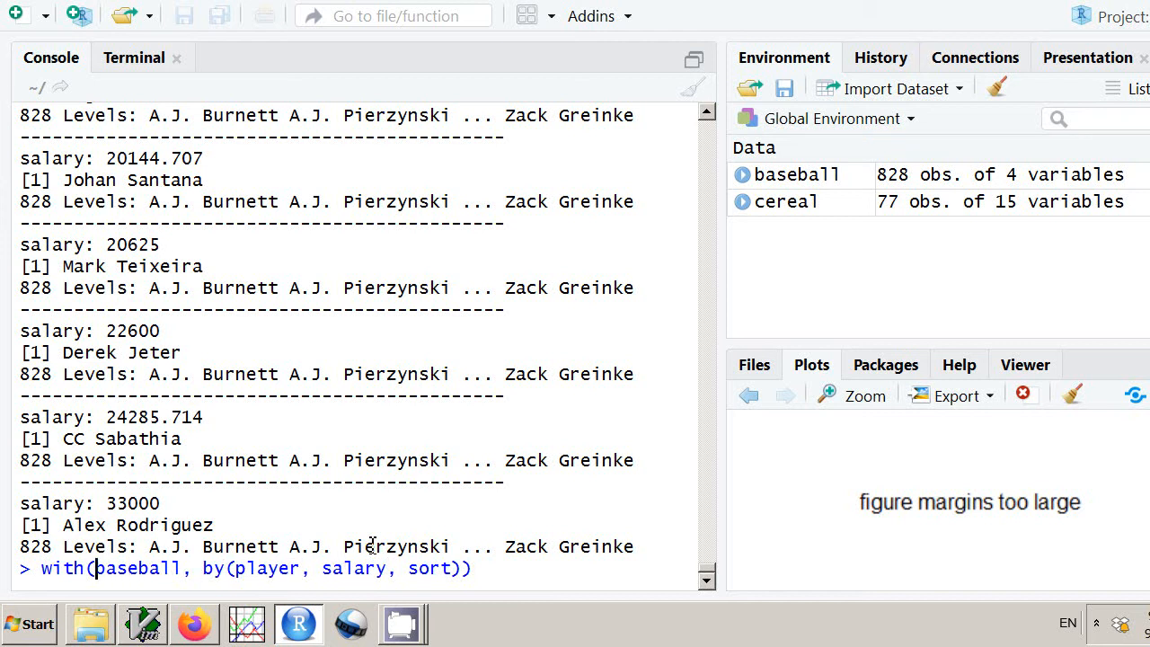
type("subset(")
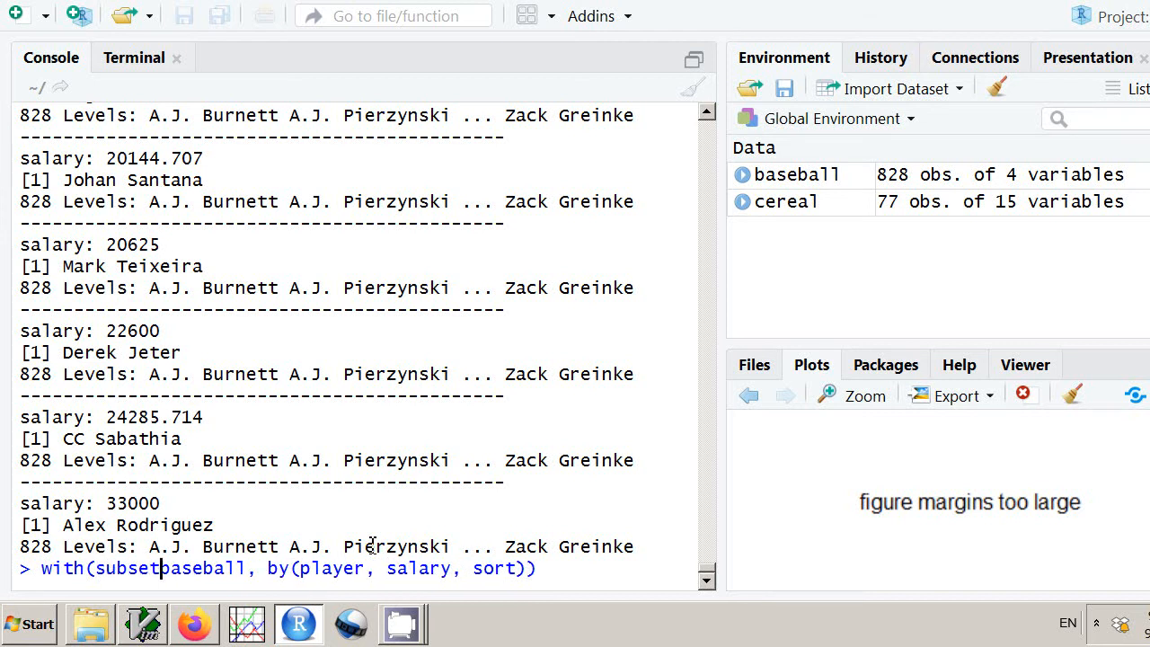
key("Right")
key("Right")
key("Right")
key("Right")
key("Right")
key("Right")
key("Right")
key("Right")
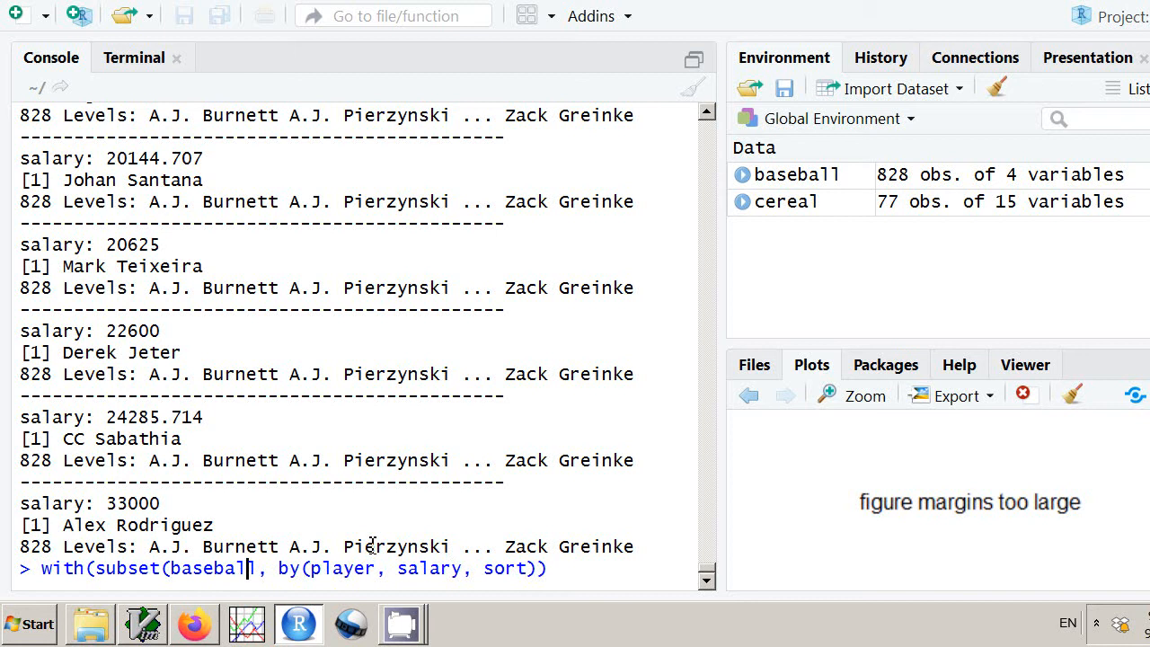
type(", ")
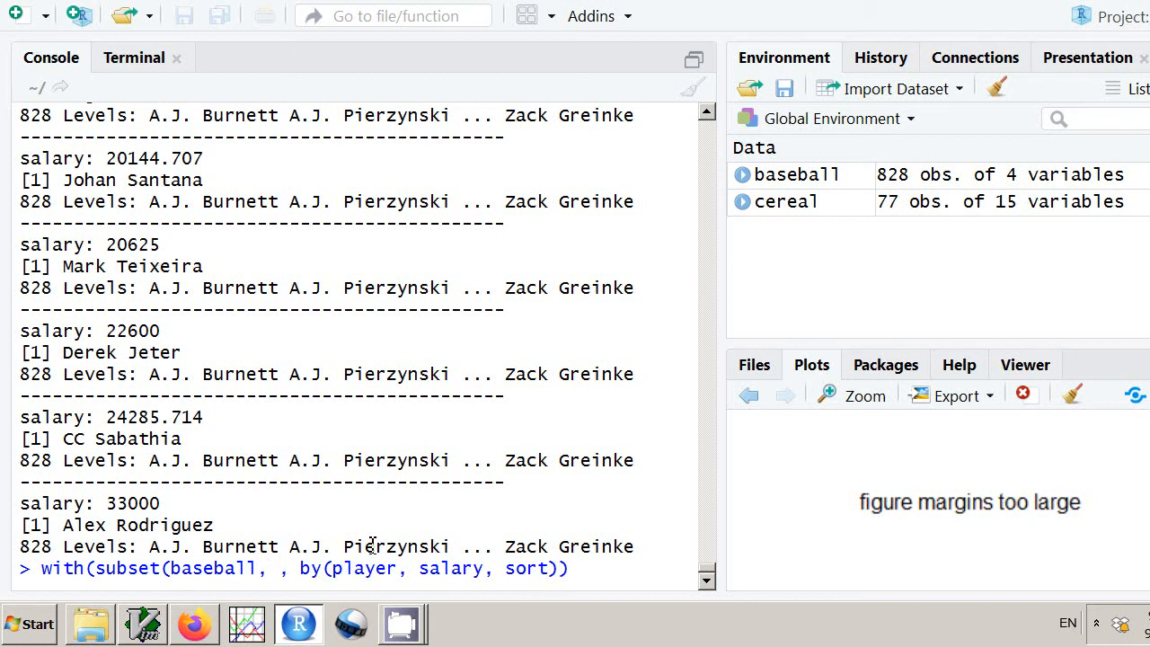
type("team")
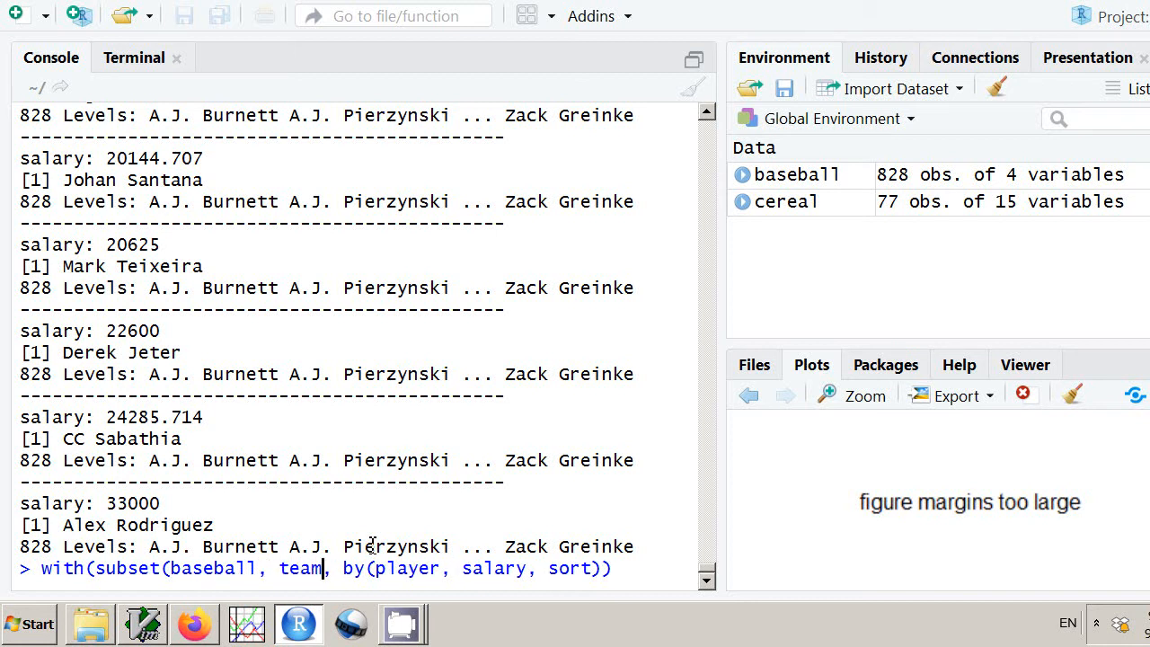
type("==\"")
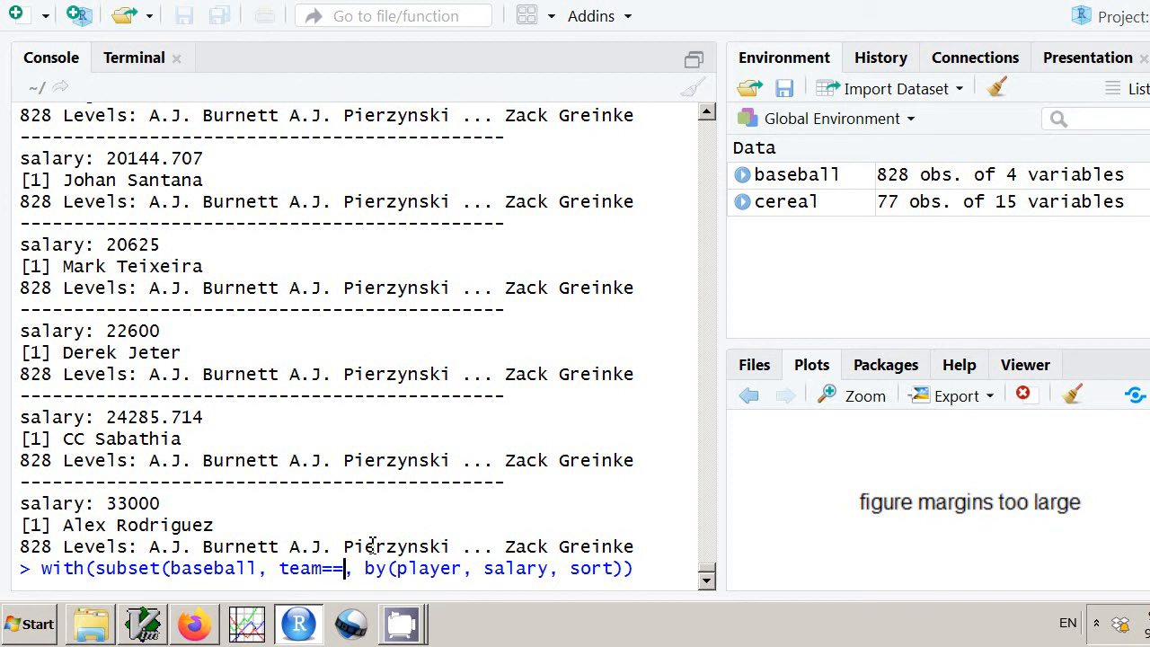
type("San Francisco")
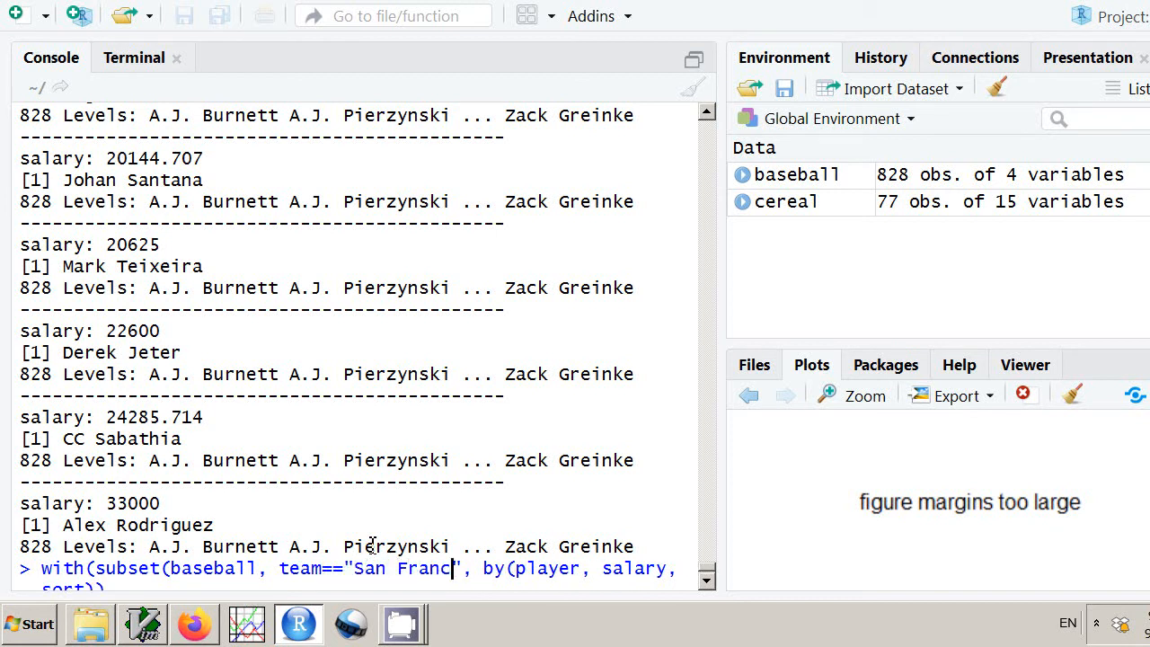
type(" Giants\"")
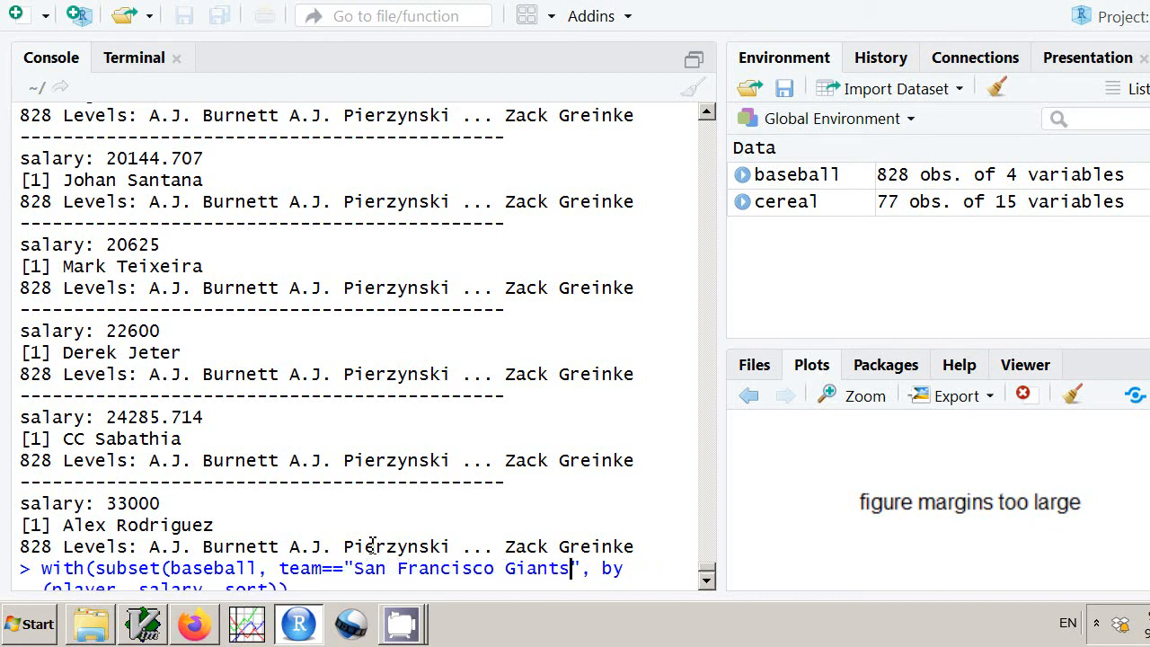
type(")")
key("Return")
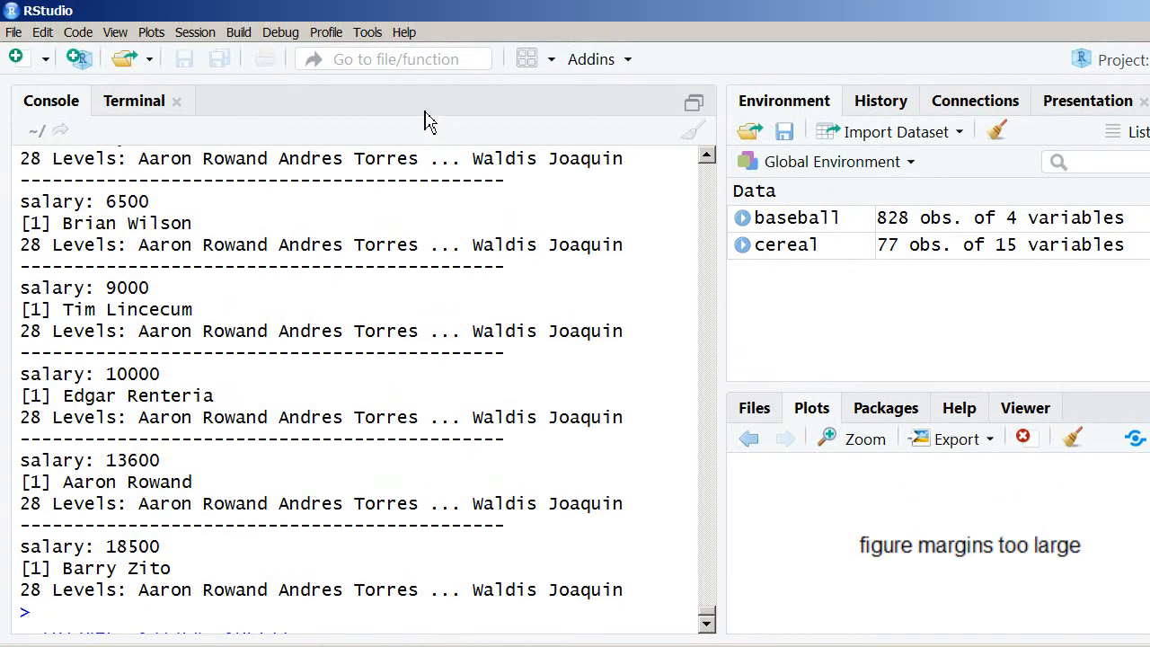
Step: Switch to the Data with R slides in Firefox, show them full screen and advance to the write.table, save and load slide
key("alt+Tab")
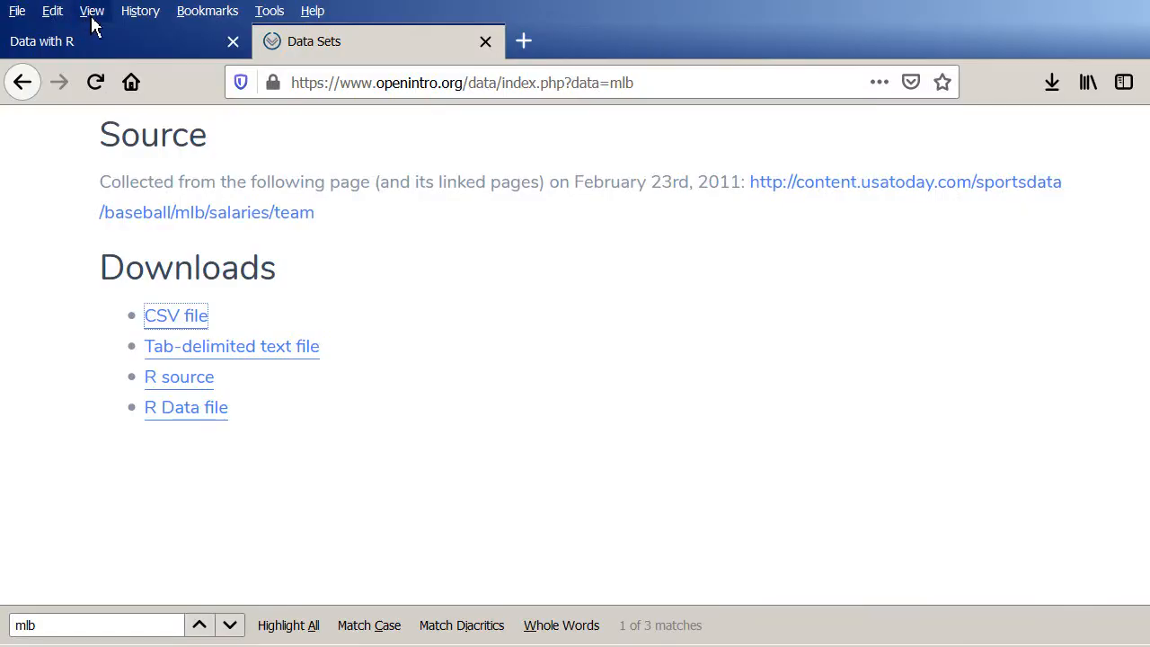
left_click(97, 43)
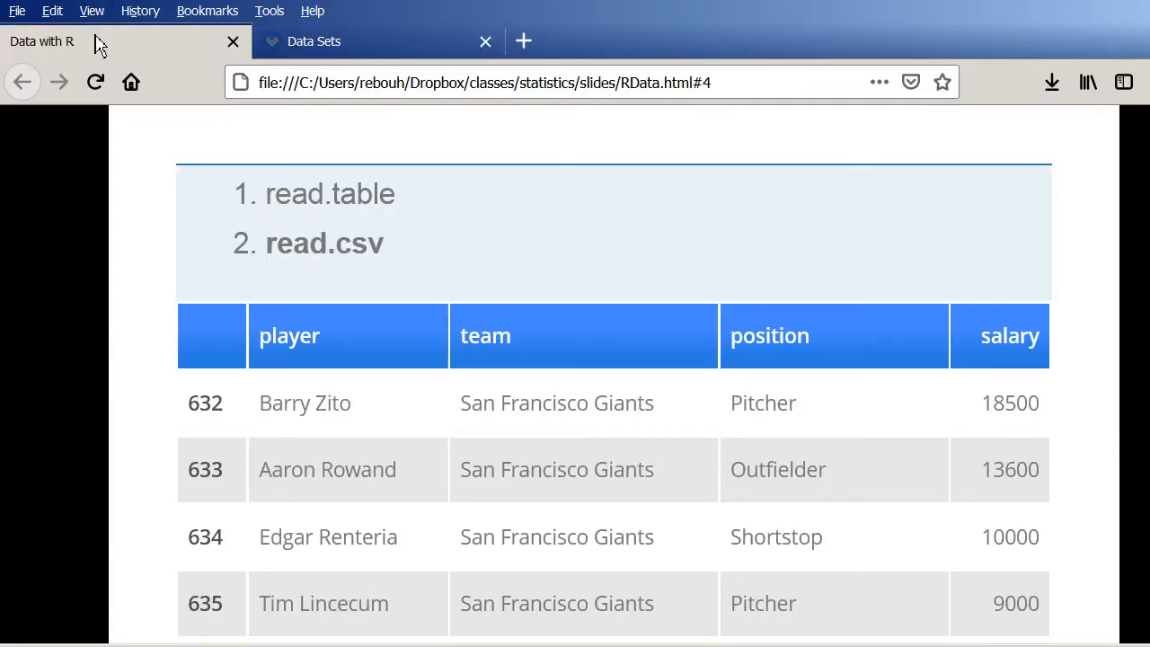
key("F11")
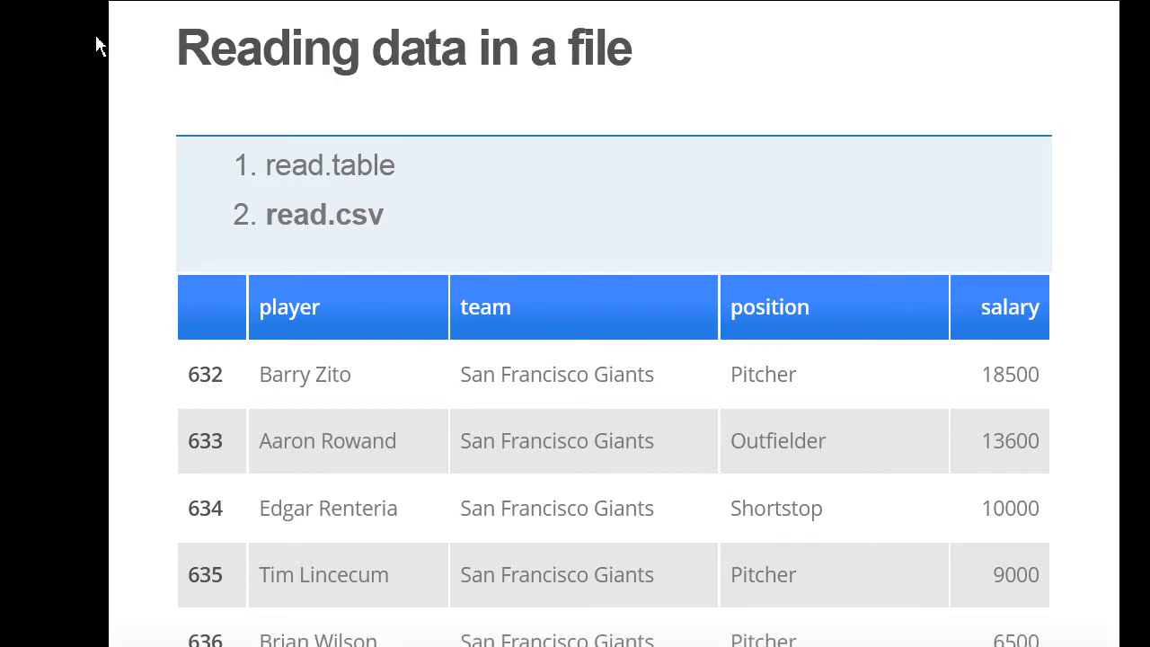
key("Right")
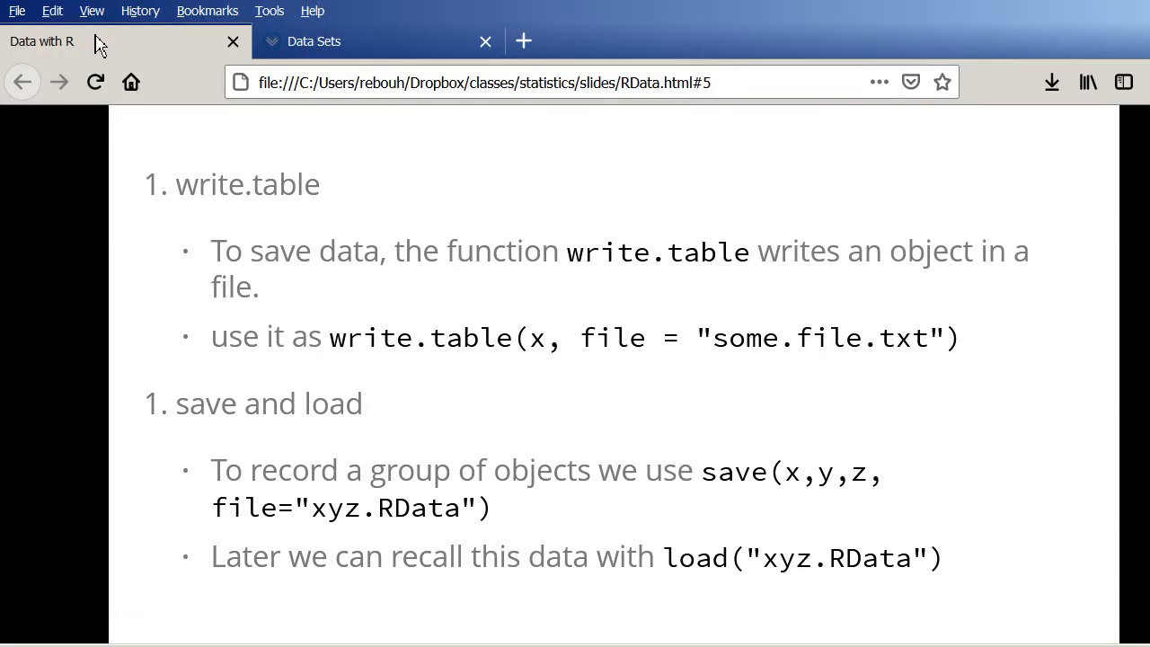
Step: Switch to RStudio and save both data sets by running save(baseball, cereal, file = "baseball_cereal.RData")
key("alt+Tab")
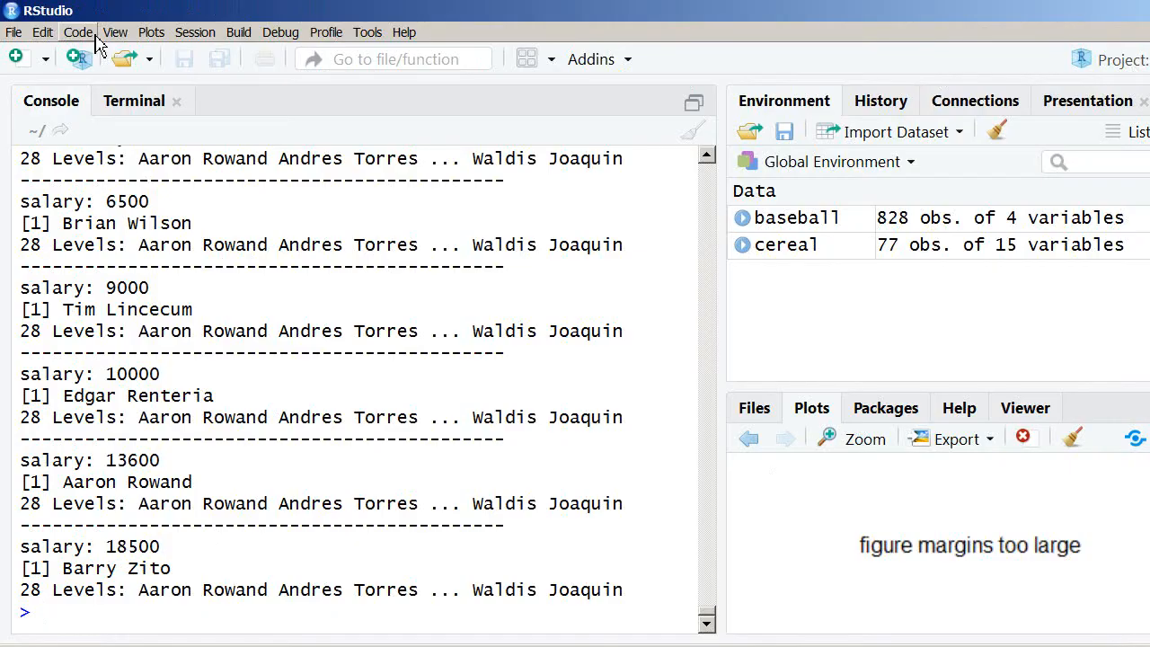
type("save(baseball, cereal, file")
key("Tab")
type("\"base")
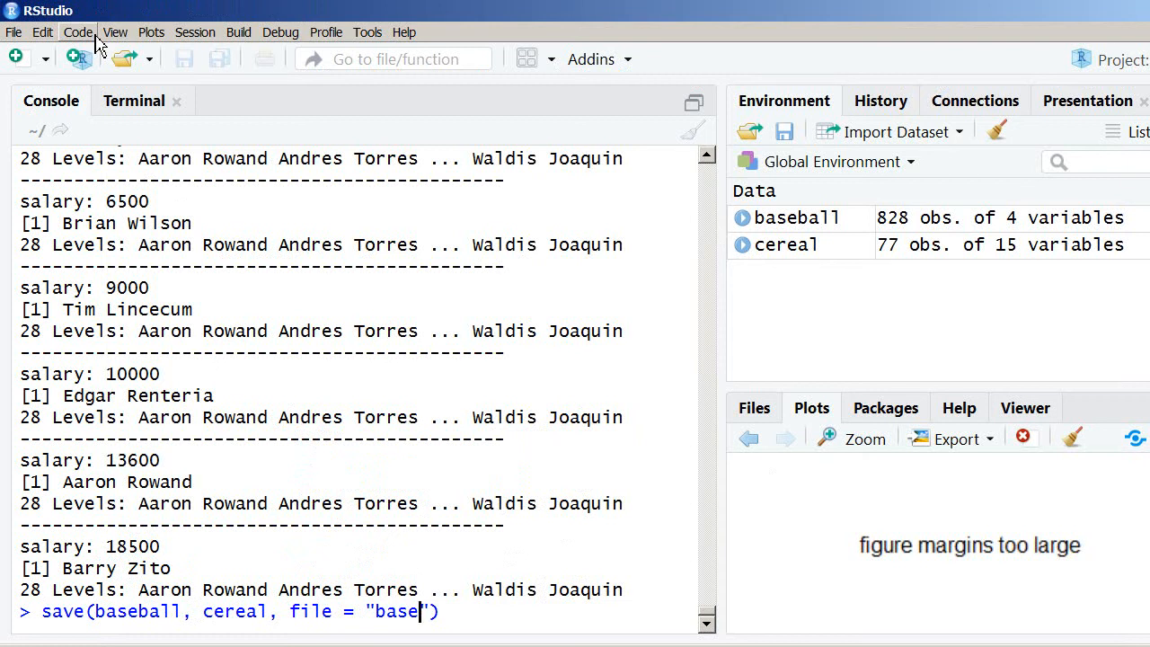
type("ball_cereal.txt")
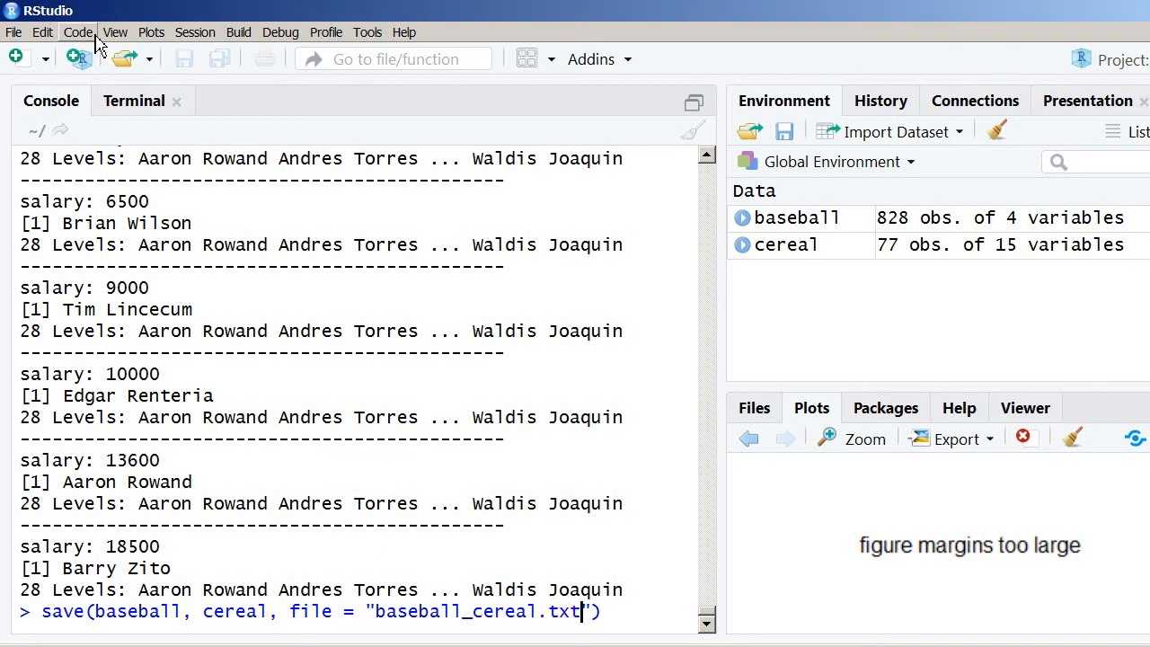
key("BackSpace")
key("BackSpace")
key("BackSpace")
key("BackSpace")
type(".RData")
key("Right")
key("Right")
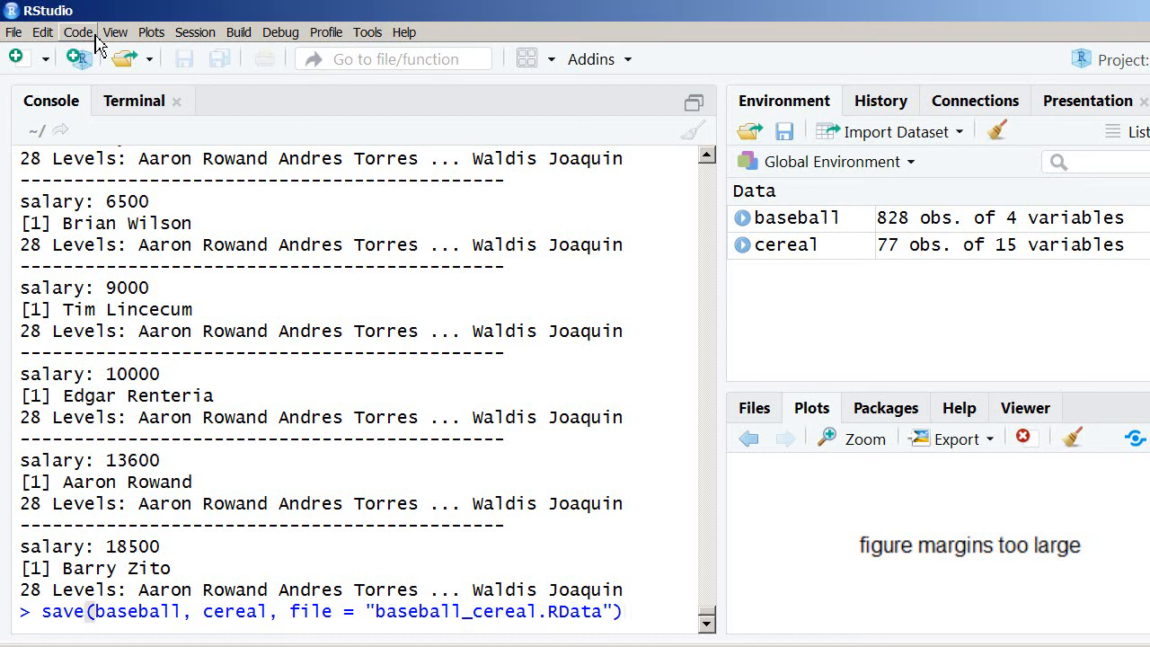
key("Return")
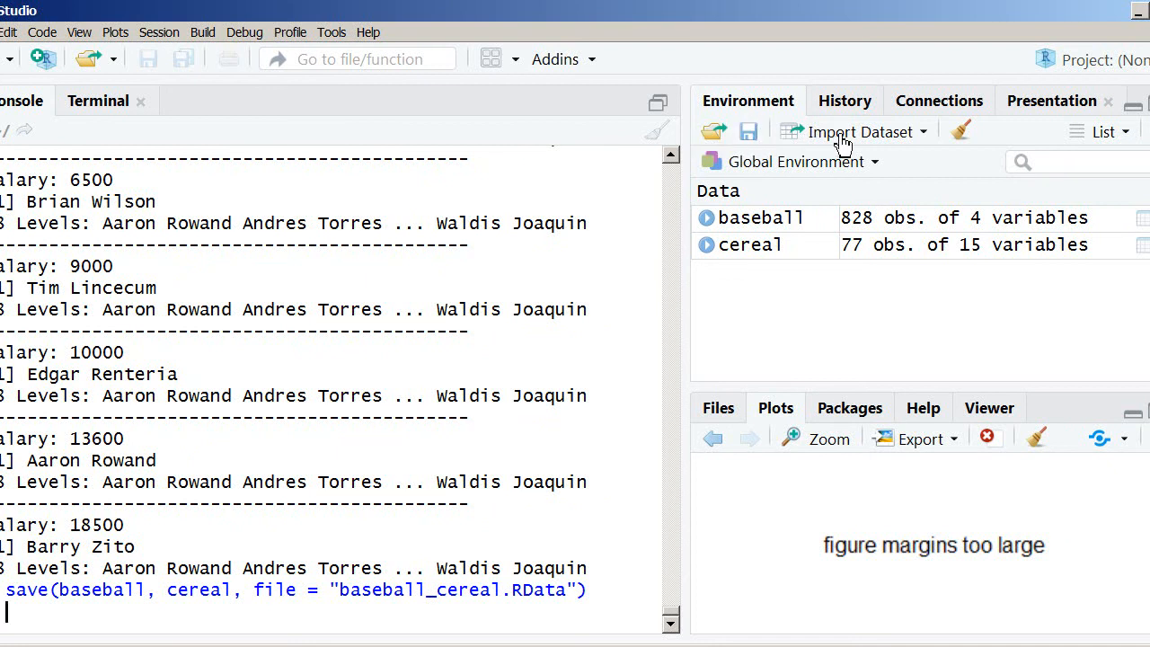
Step: Remove all objects from the global environment, excluding hidden ones, and run baseball[1,] to check whether the data frame still exists
left_click(922, 135)
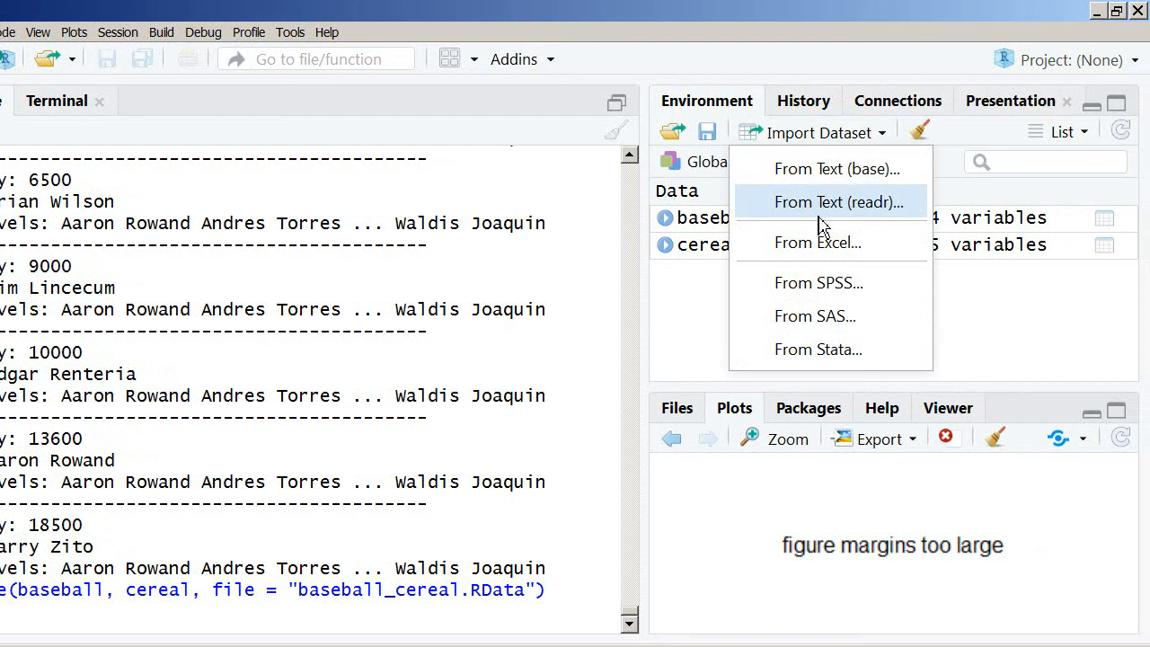
left_click(853, 141)
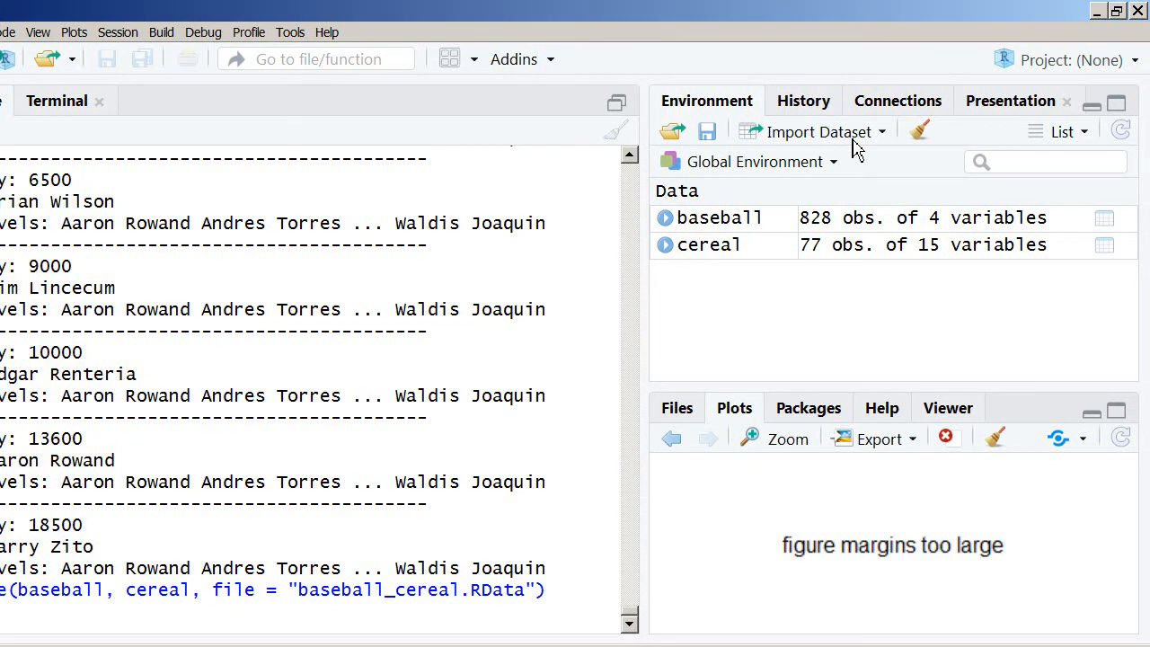
left_click(921, 132)
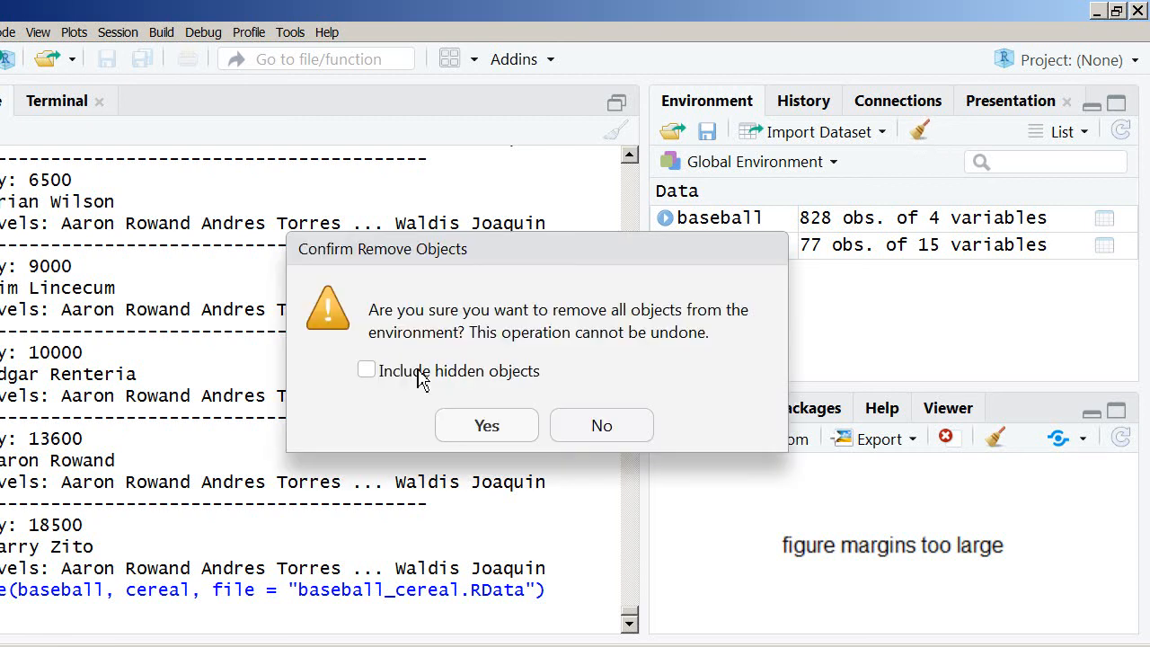
left_click(496, 432)
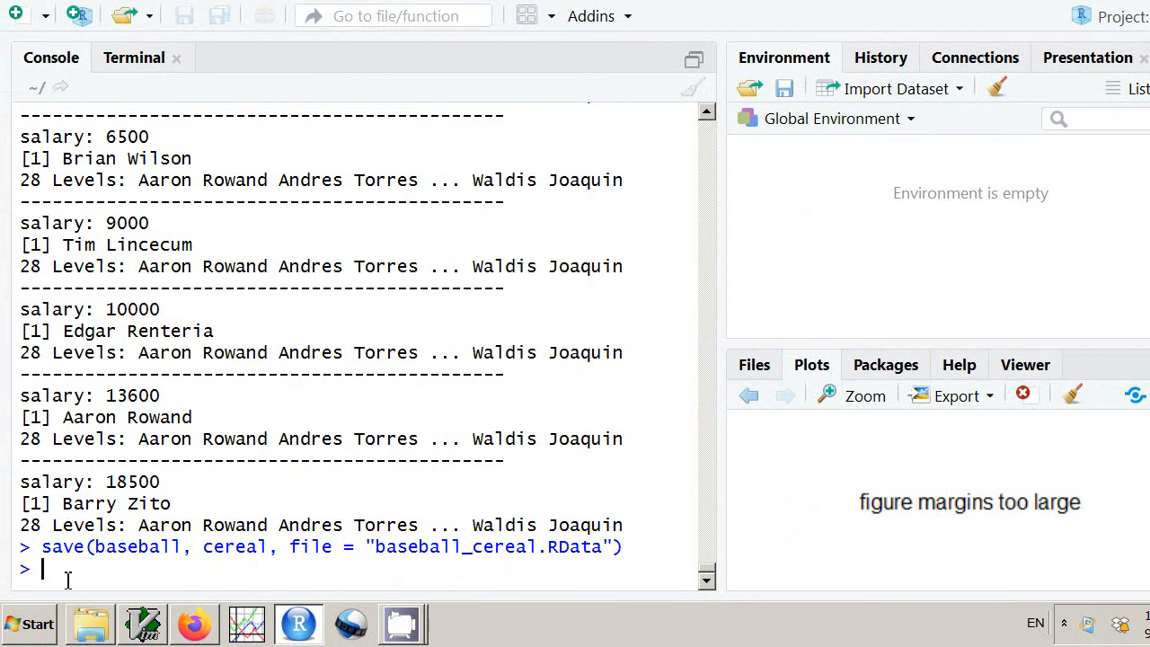
type("baseball[1,")
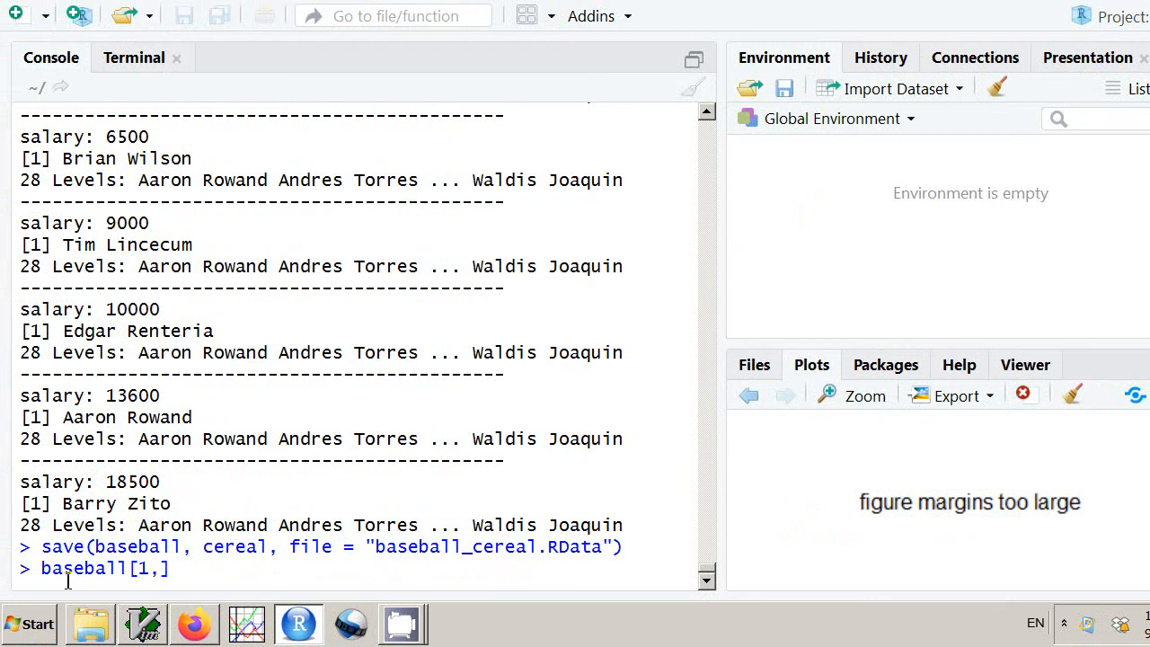
key("Return")
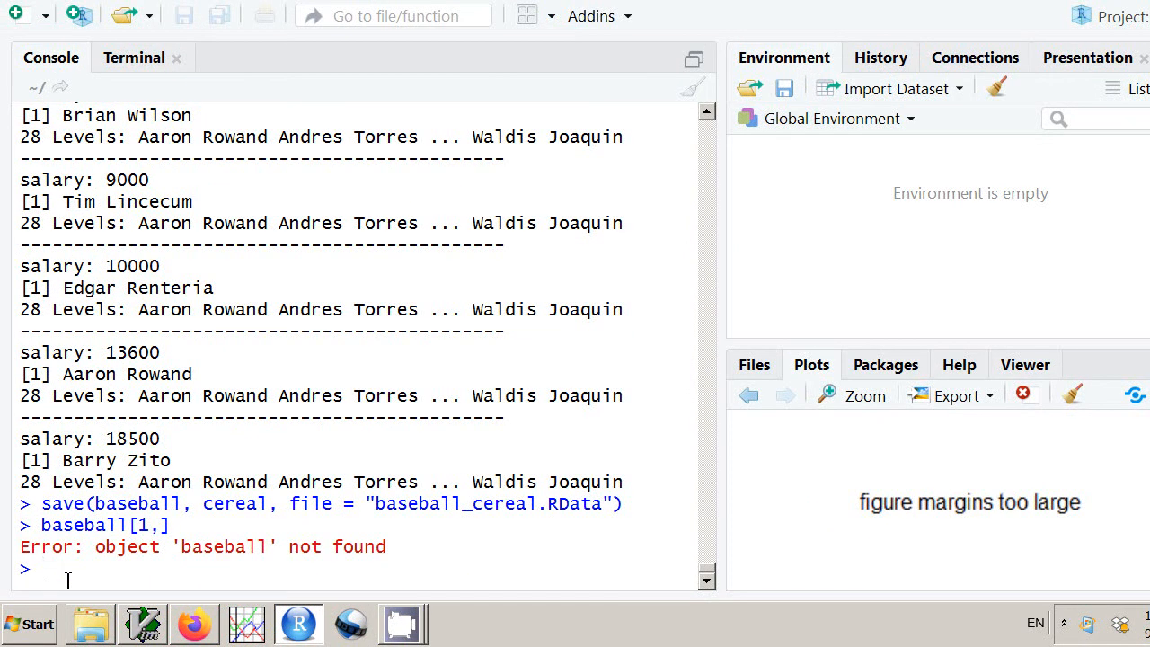
Step: Restore the saved objects with load('baseball_cereal.RData') and run baseball[1,] again to show the first row
type("load('base")
key("Tab")
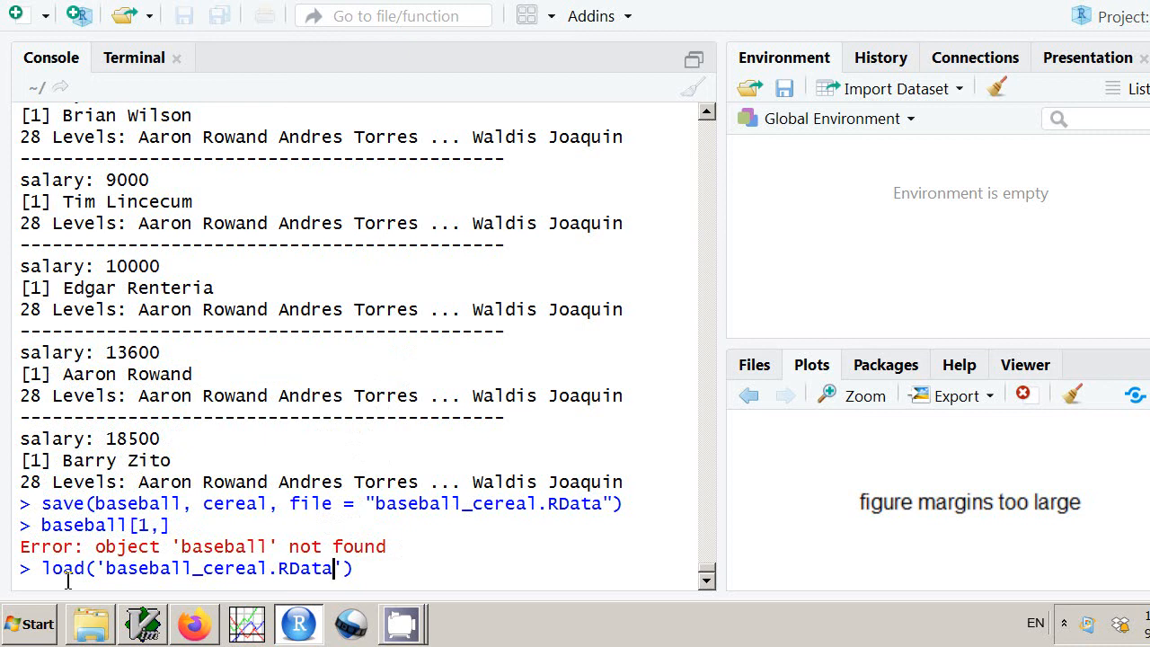
key("Return")
key("Up")
key("Up")
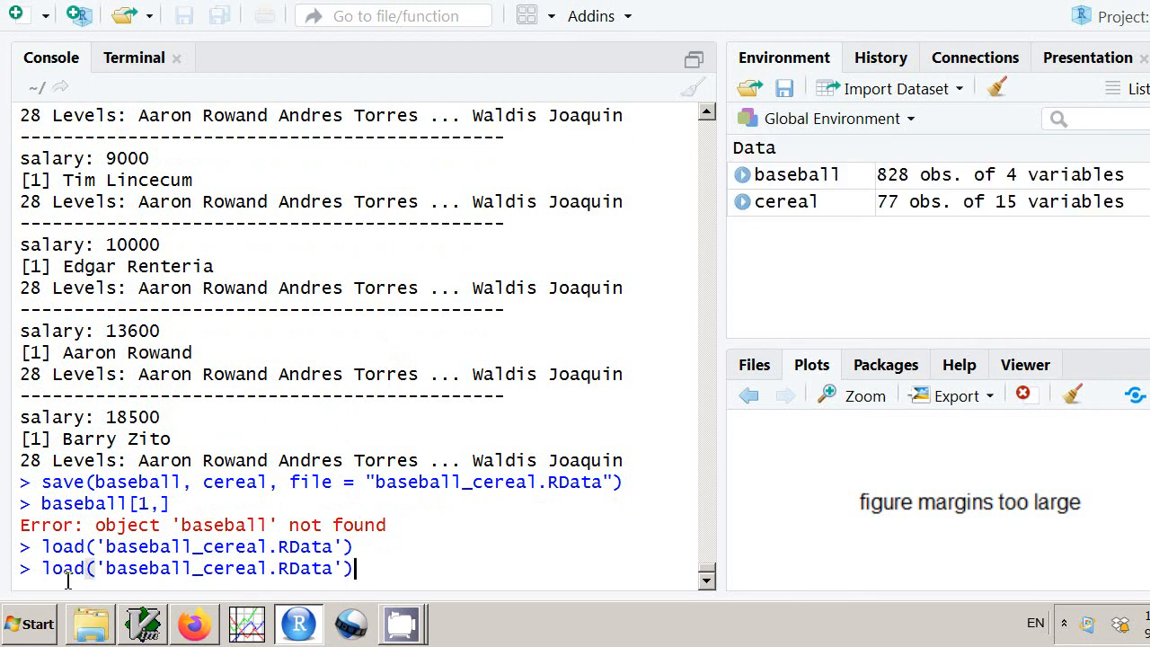
key("Return")
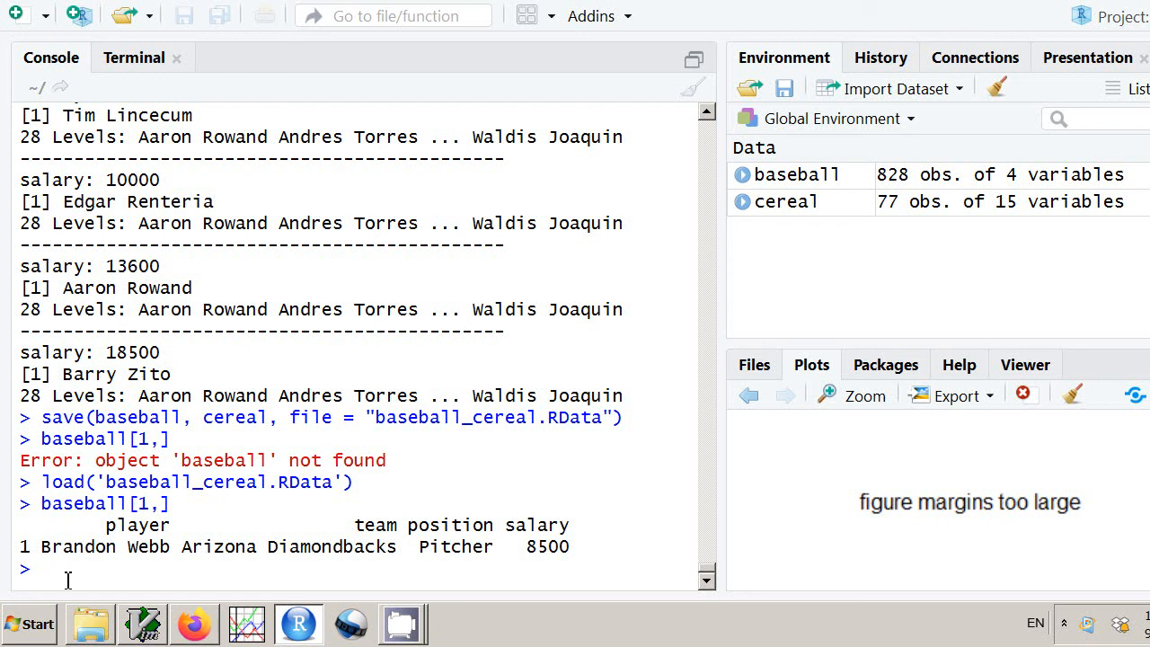
Step: List only the Giants' rows by running subset(baseball, team=="San Francisco Giants")
type("subset(")
type("baseba")
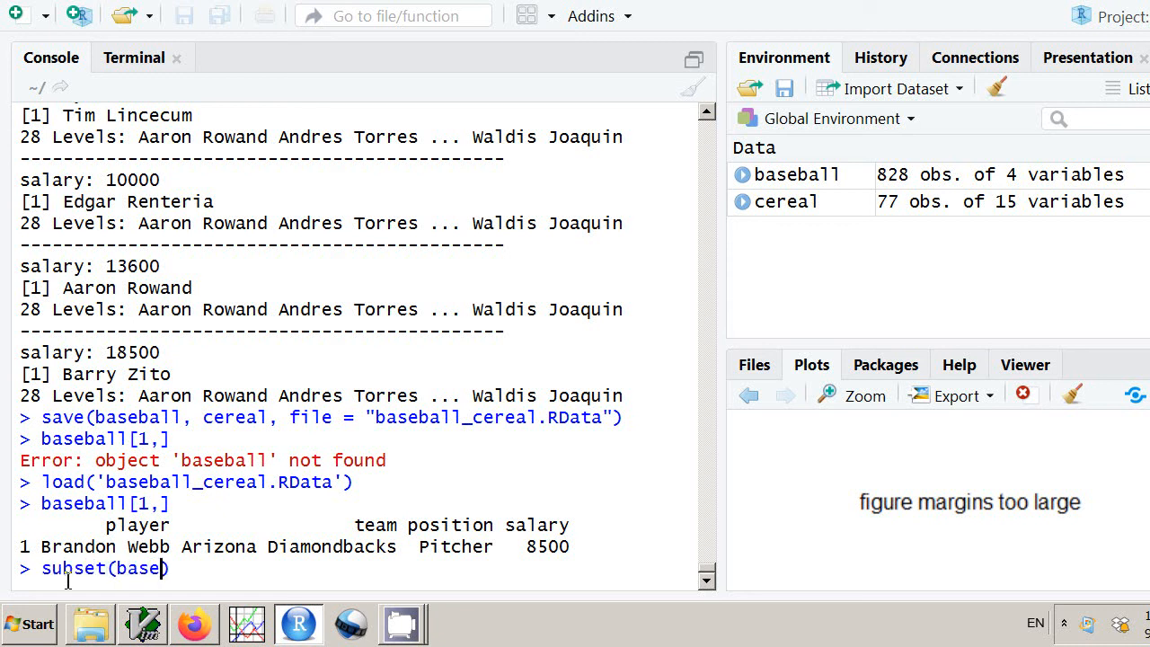
type("ll, team")
type("==\"San ")
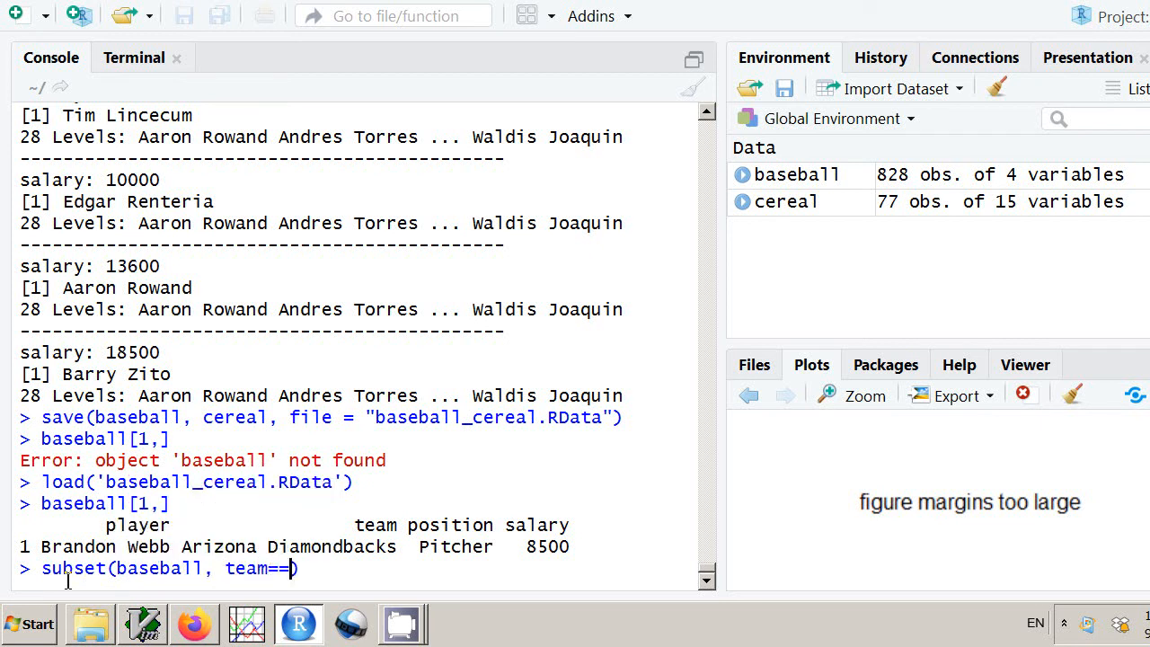
type("F")
key("BackSpace")
type("Francis")
type("co Giatnt\"")
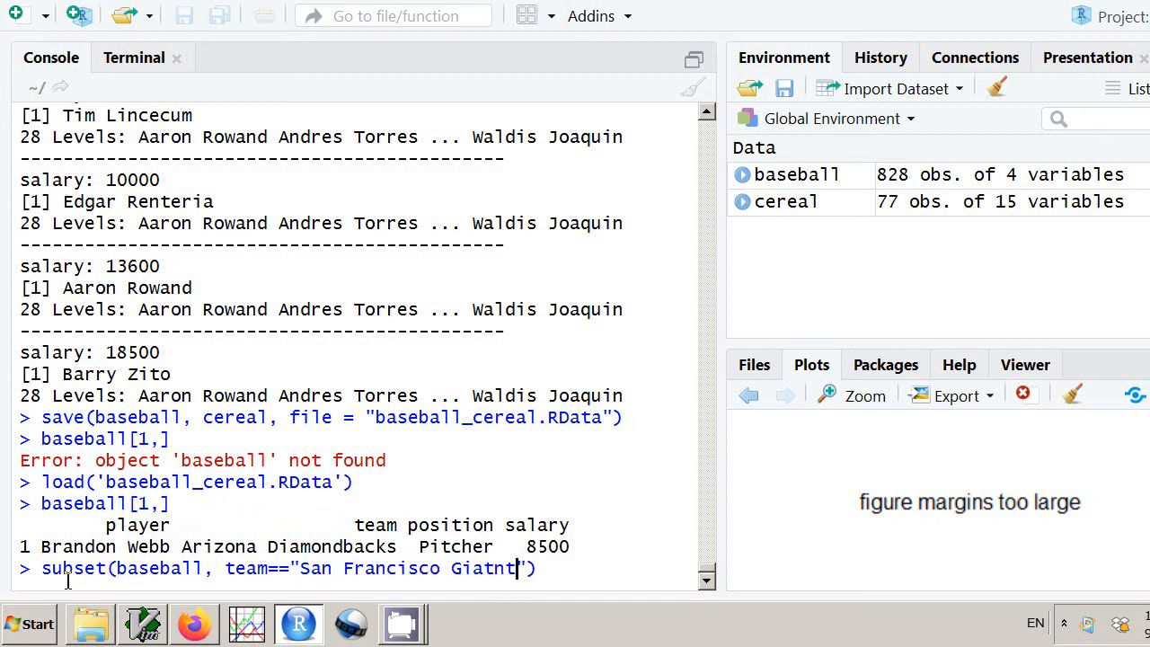
key("BackSpace")
key("BackSpace")
type("nts")
key("Return")
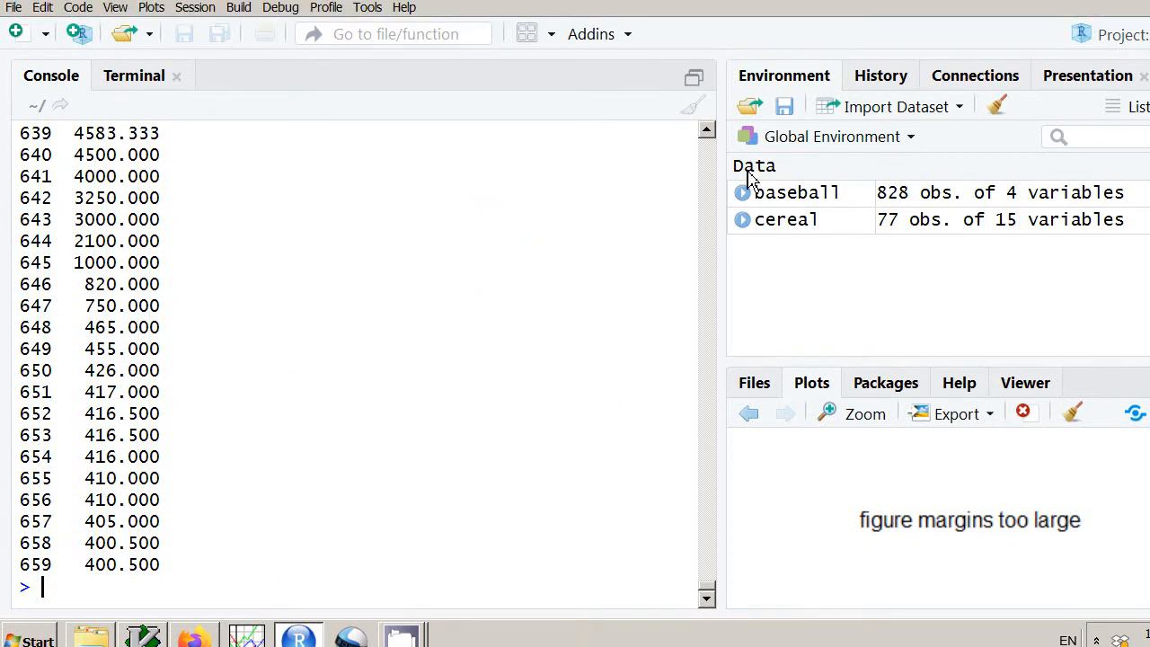
Step: Look through the players, positions and salaries in the subset output, and switch back to the Data with R slides in Firefox
scroll(710, 203, "up", 5)
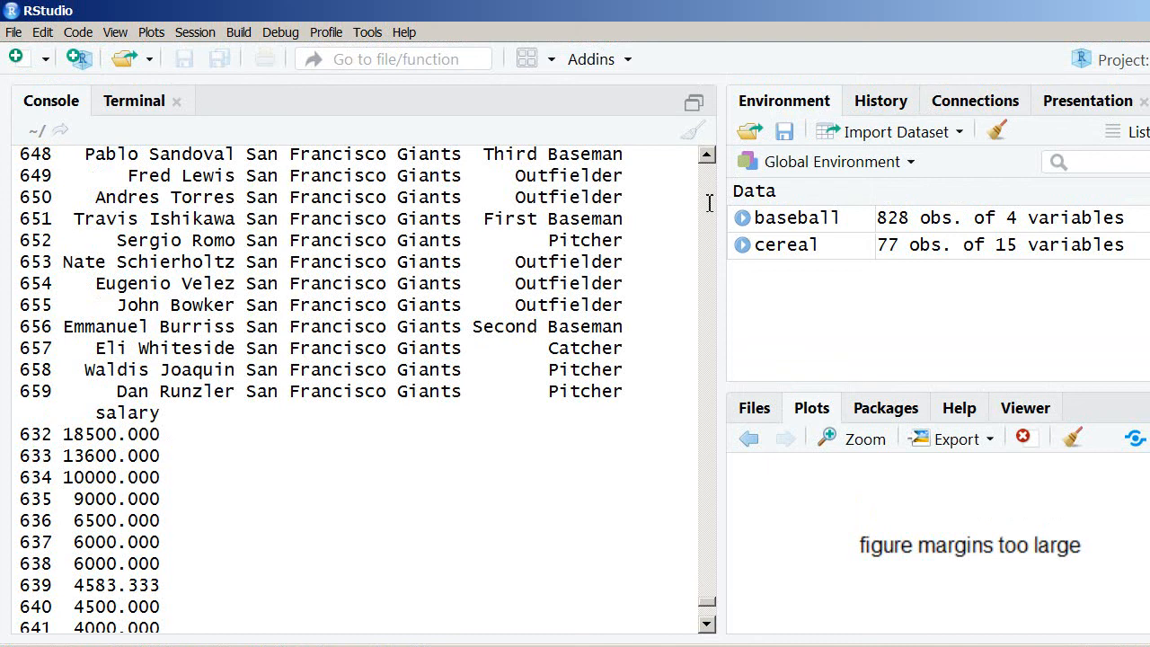
scroll(709, 203, "up", 5)
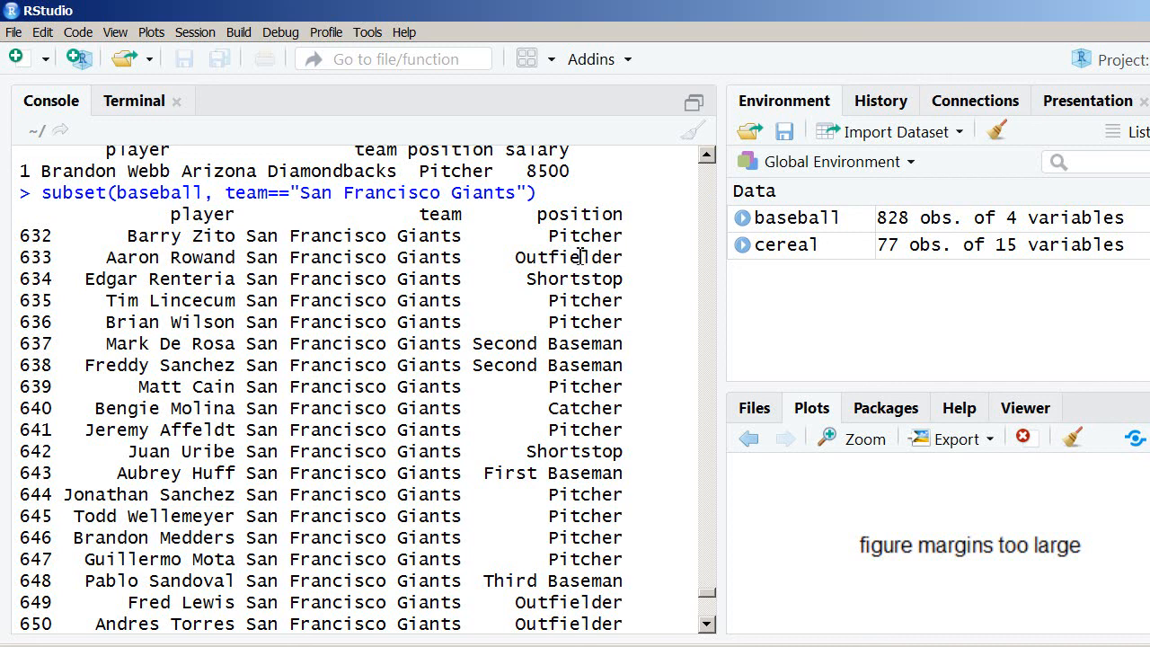
scroll(468, 324, "down", 2)
scroll(468, 324, "down", 3)
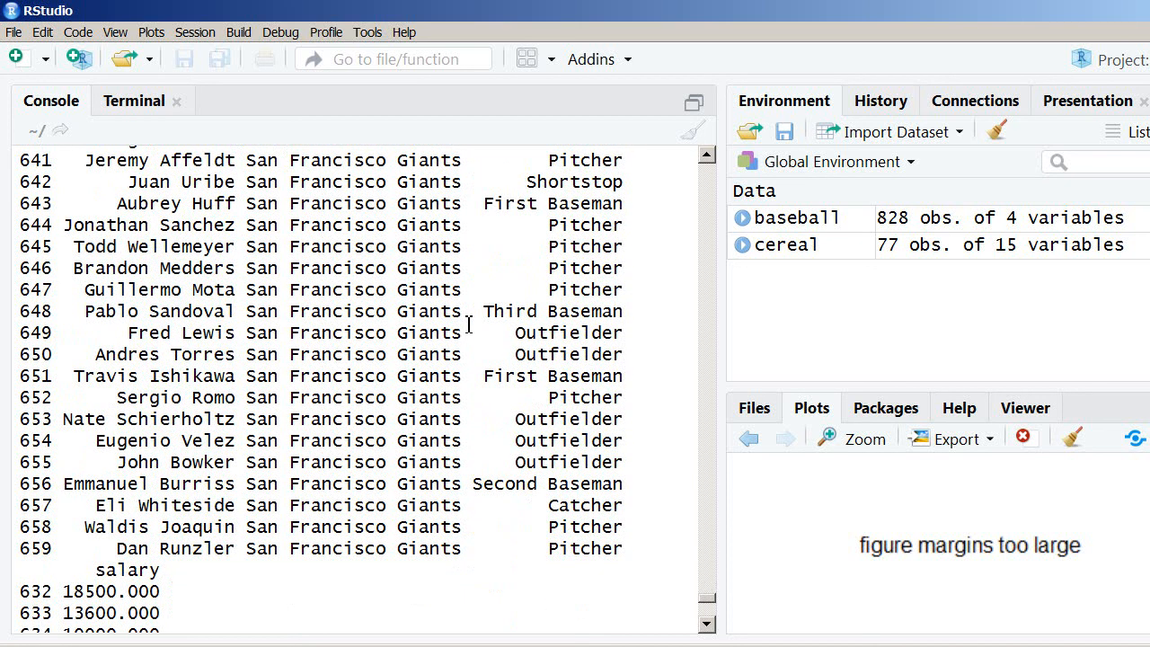
scroll(469, 324, "down", 1)
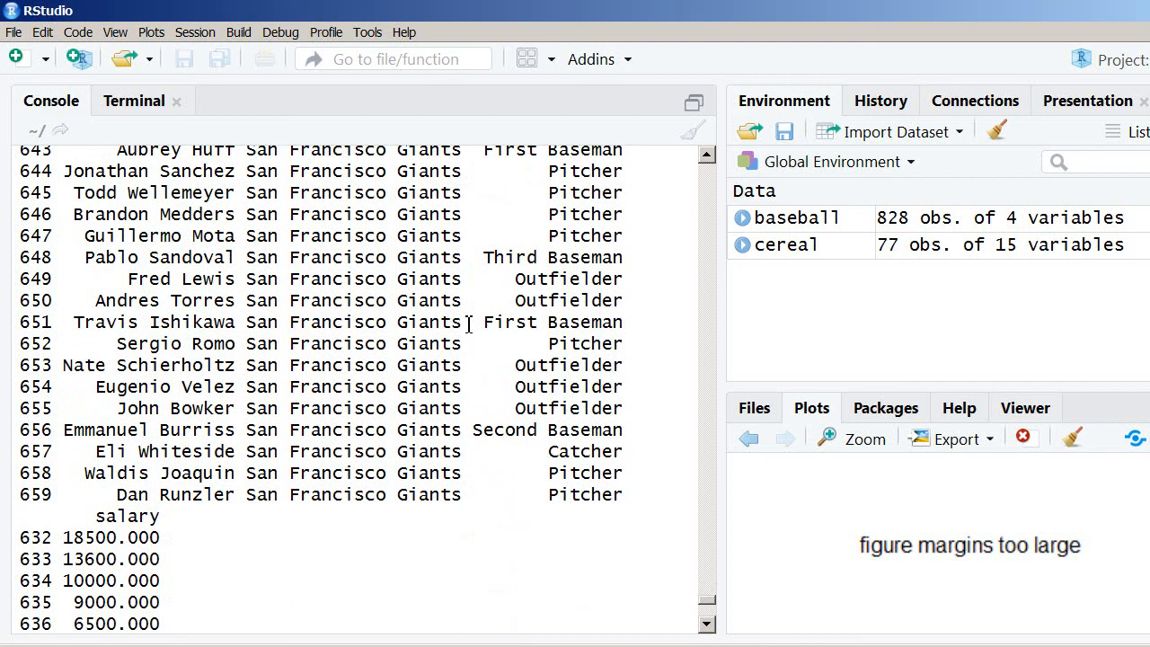
key("alt+Tab")
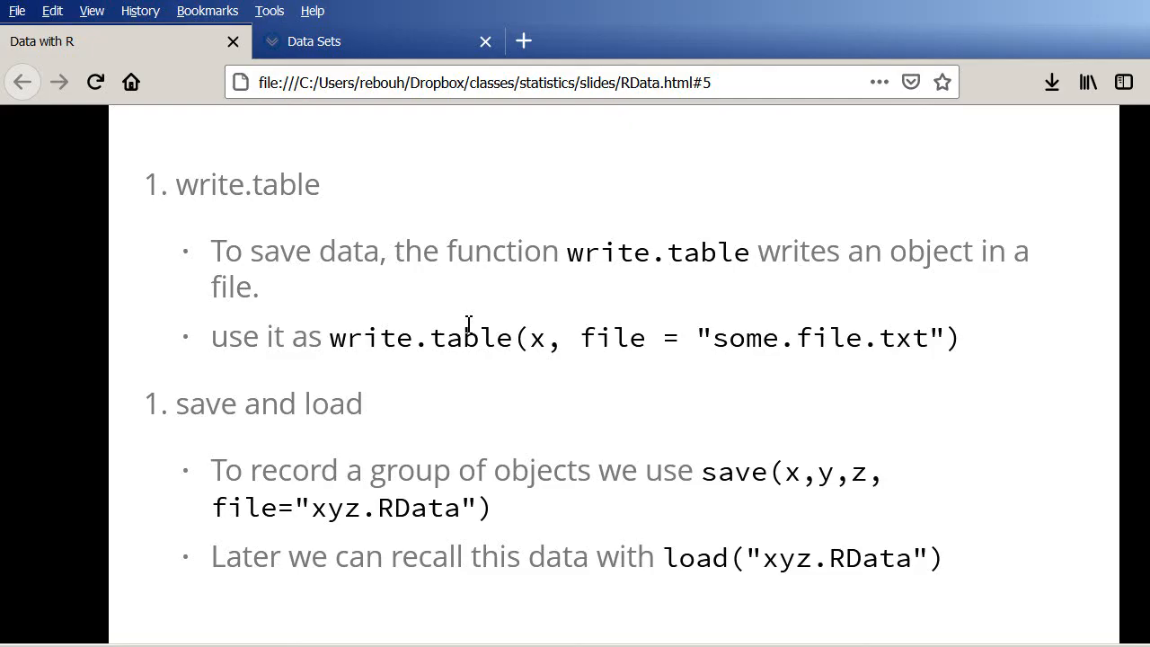